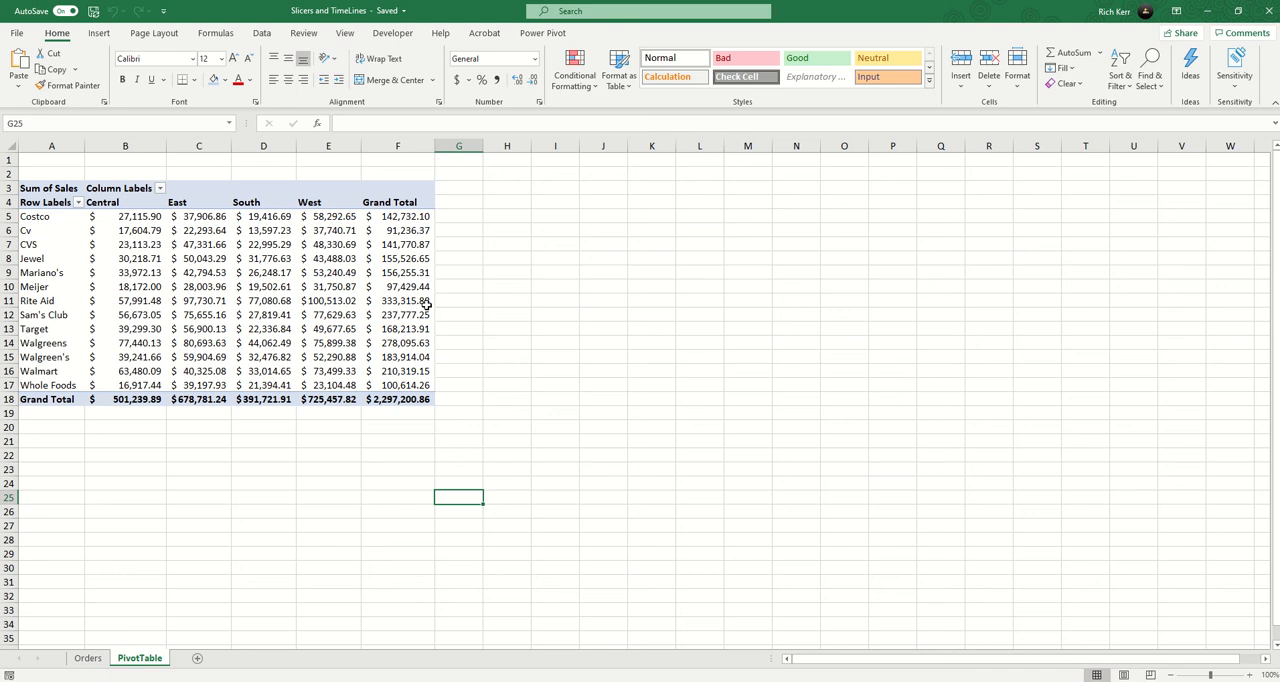
Delete the second Season column, column E, from the Orders sheet.
{"action": "mouse_move", "coordinate": [427, 303]}
{"action": "mouse_move", "coordinate": [344, 258]}
{"action": "left_click", "coordinate": [87, 658]}
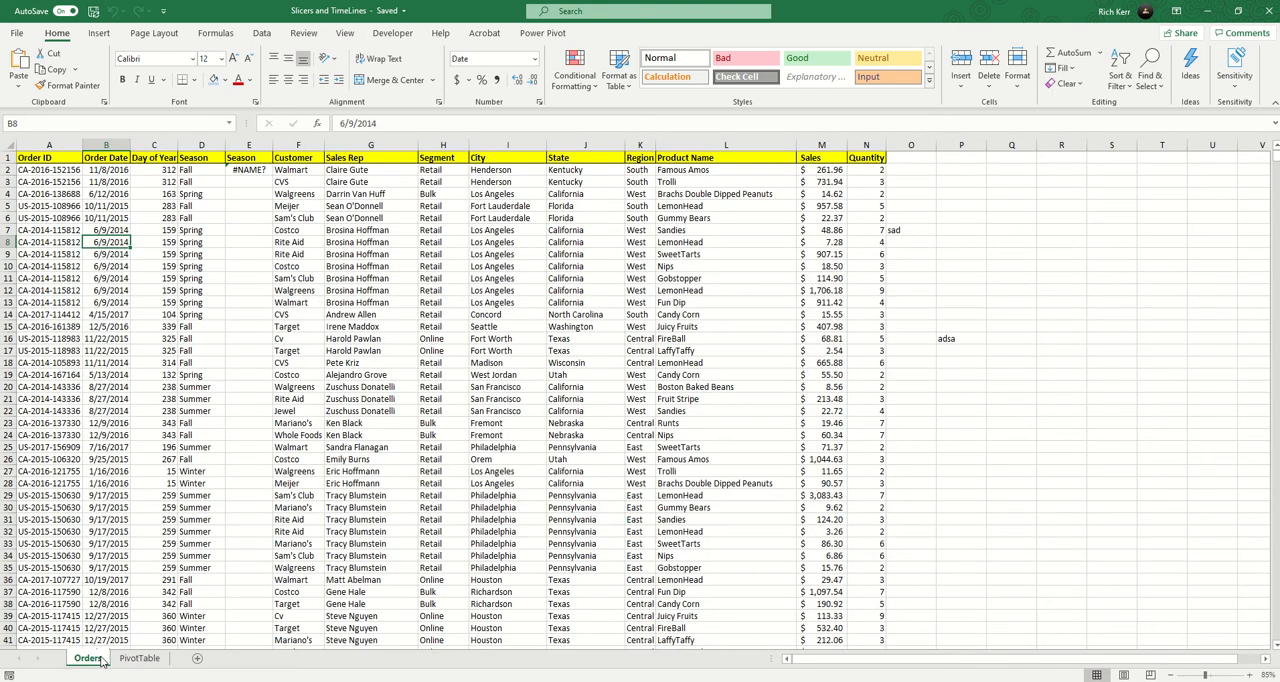
{"action": "left_click", "coordinate": [48, 196]}
{"action": "left_click", "coordinate": [97, 195]}
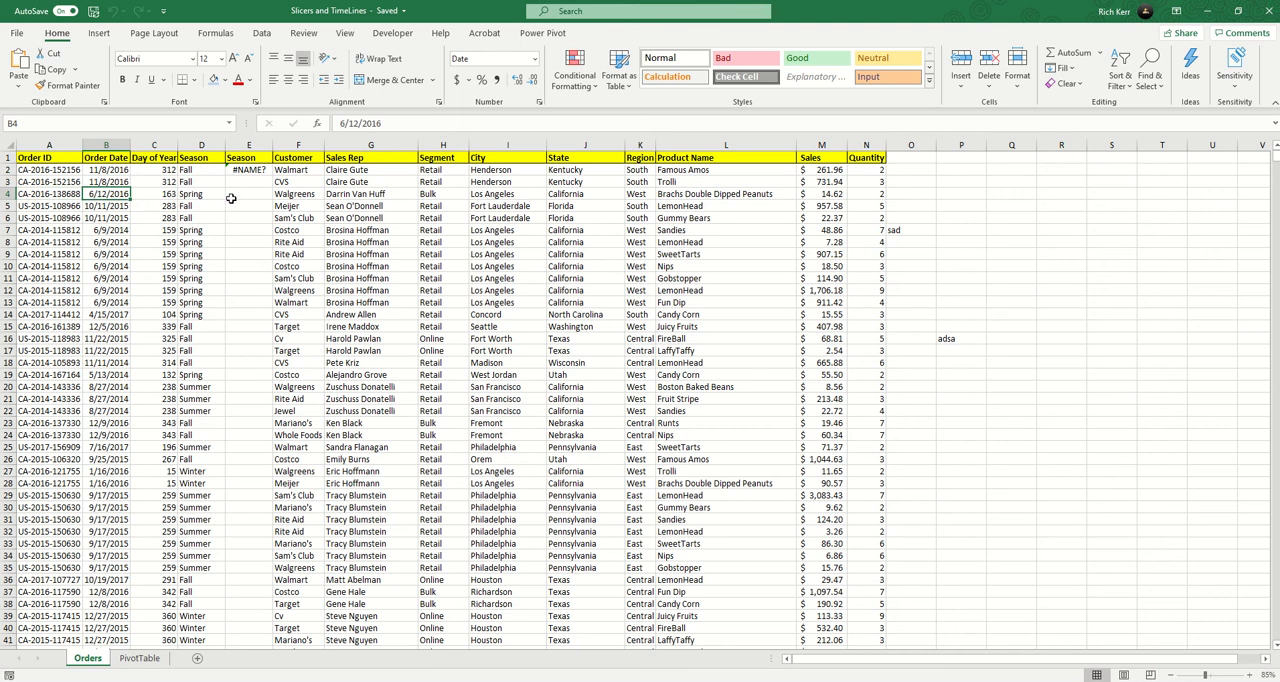
{"action": "left_click", "coordinate": [249, 145]}
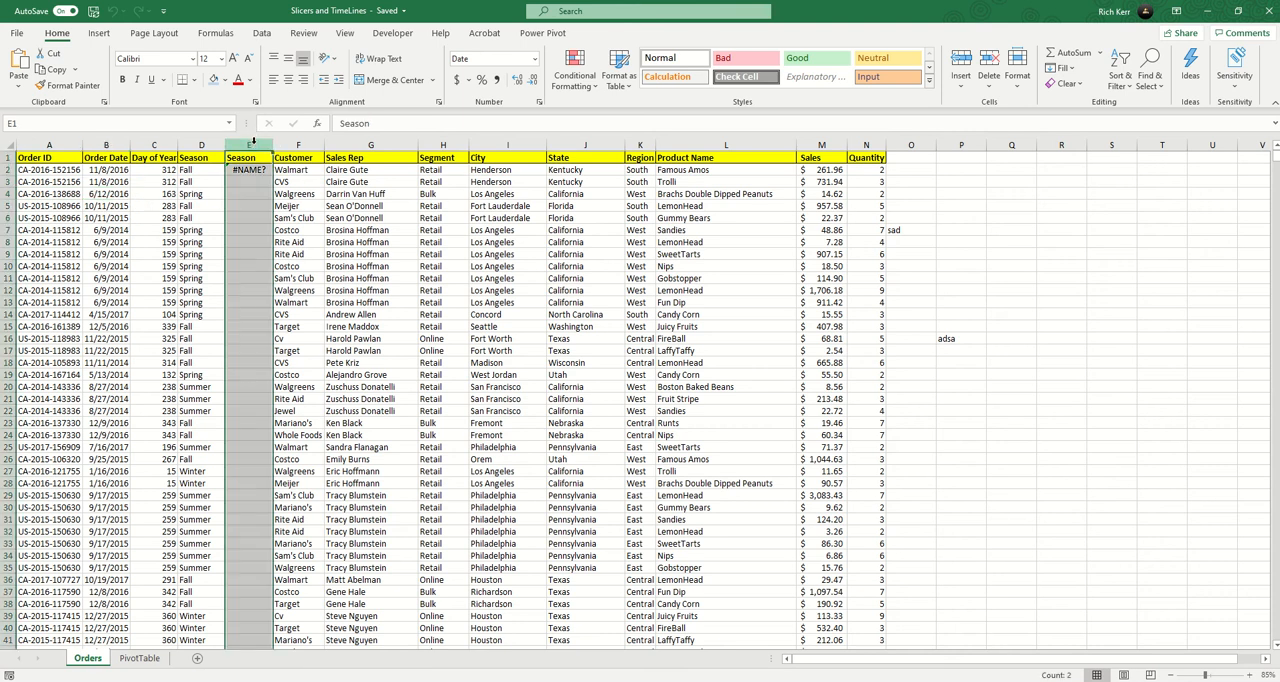
{"action": "right_click", "coordinate": [249, 145]}
{"action": "left_click", "coordinate": [305, 258]}
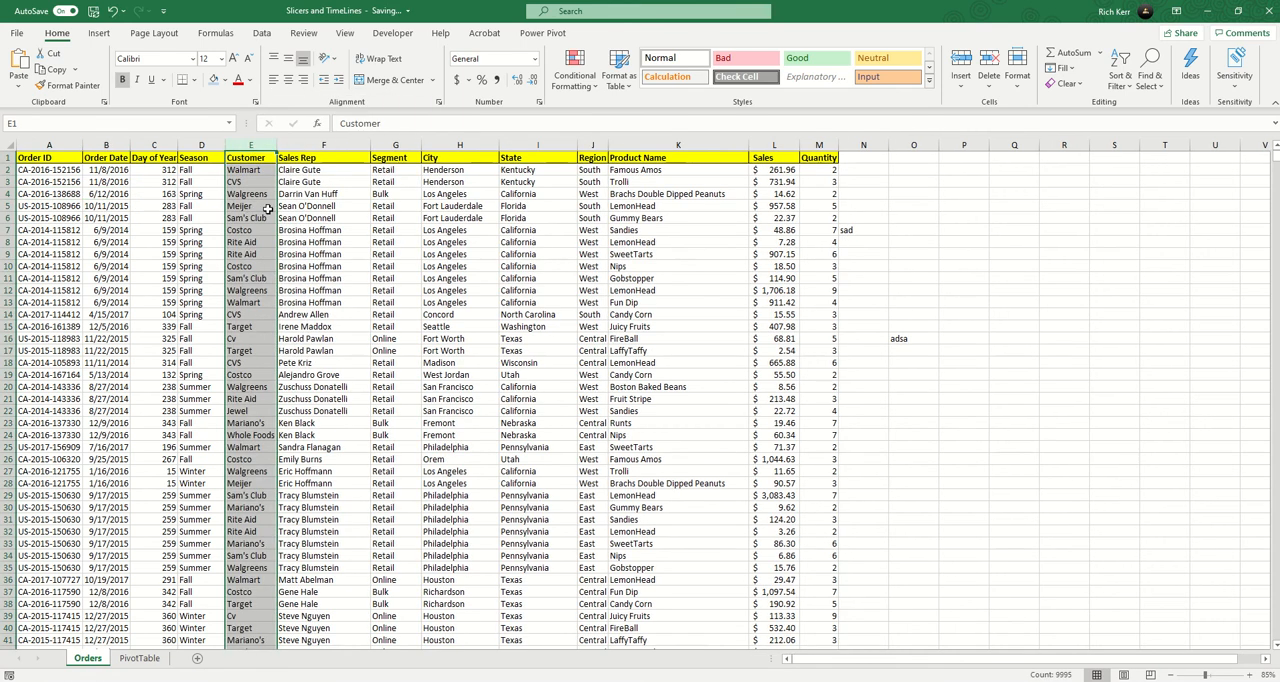
{"action": "left_click", "coordinate": [270, 206]}
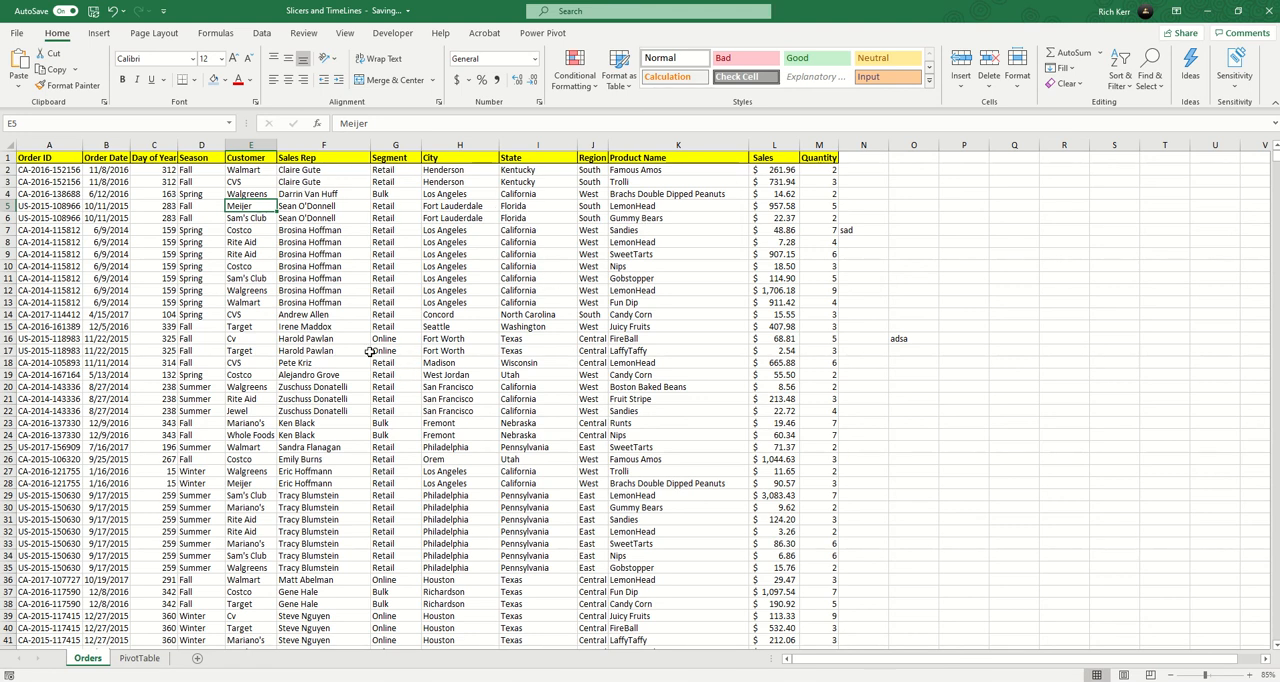
Check the order data down to its last row and delete the columns beyond Quantity holding the stray entries "sad" and "adsa".
{"action": "scroll", "coordinate": [350, 352], "scroll_direction": "down", "scroll_amount": 5}
{"action": "left_click", "coordinate": [115, 289]}
{"action": "key", "text": "ctrl+Down"}
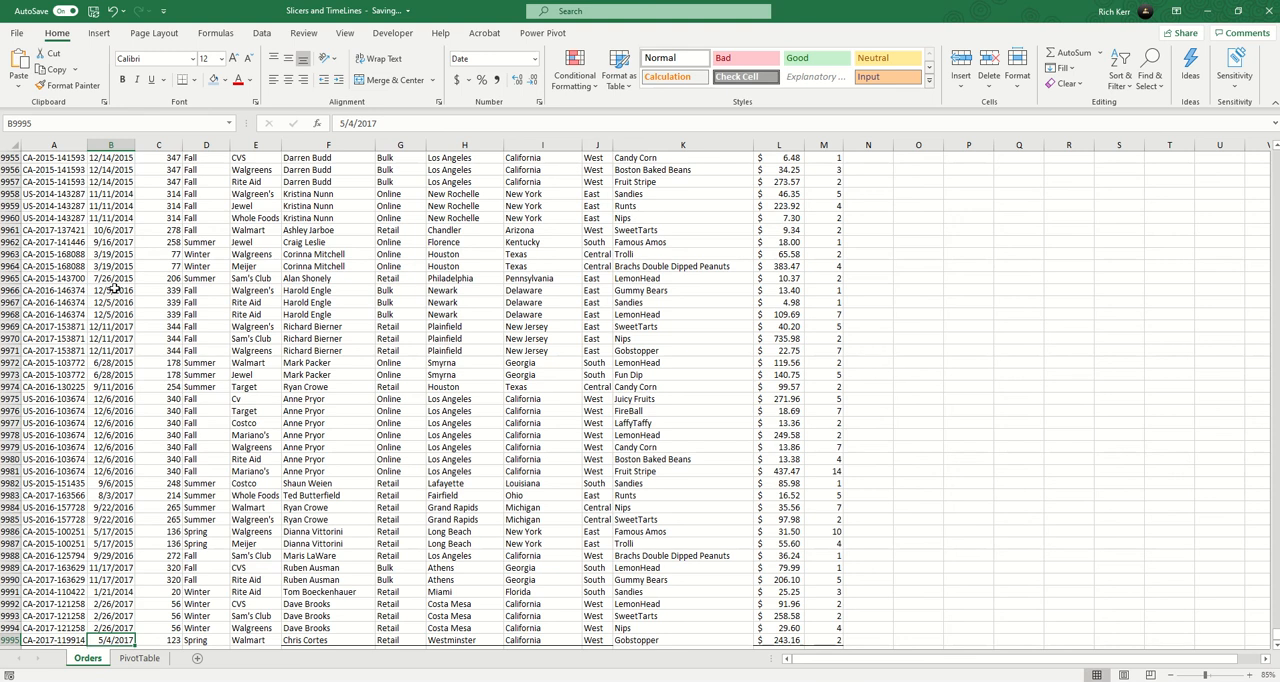
{"action": "key", "text": "ctrl+Up"}
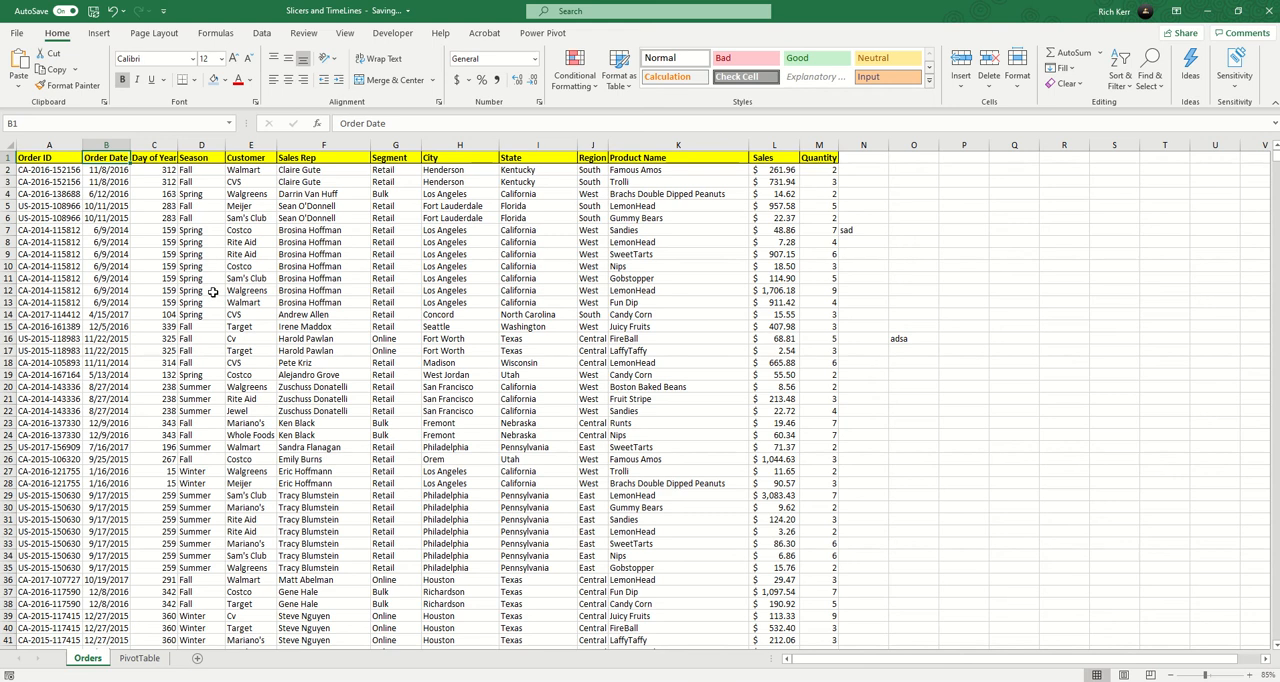
{"action": "left_click_drag", "start_coordinate": [864, 146], "coordinate": [987, 147]}
{"action": "right_click", "coordinate": [987, 147]}
{"action": "left_click", "coordinate": [1024, 271]}
{"action": "left_click", "coordinate": [157, 255]}
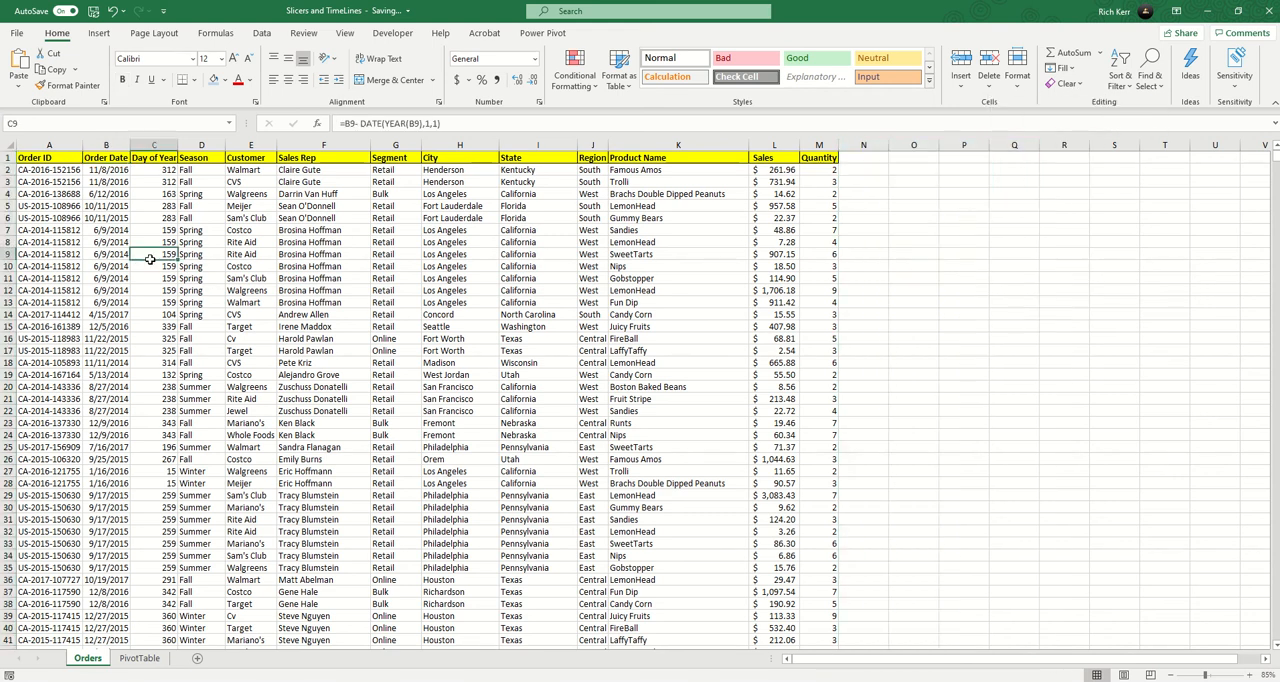
Create a PivotTable on a new worksheet from the range Orders!$A$1:$M$9995.
{"action": "left_click", "coordinate": [99, 33]}
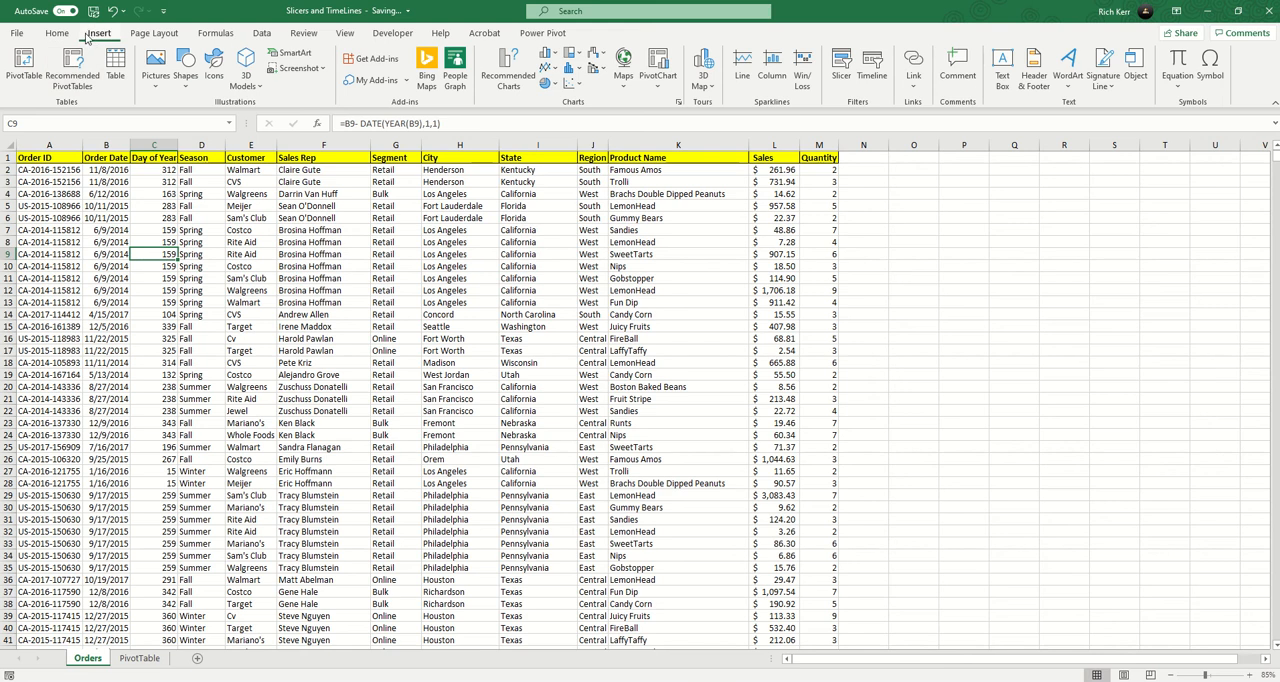
{"action": "left_click", "coordinate": [20, 75]}
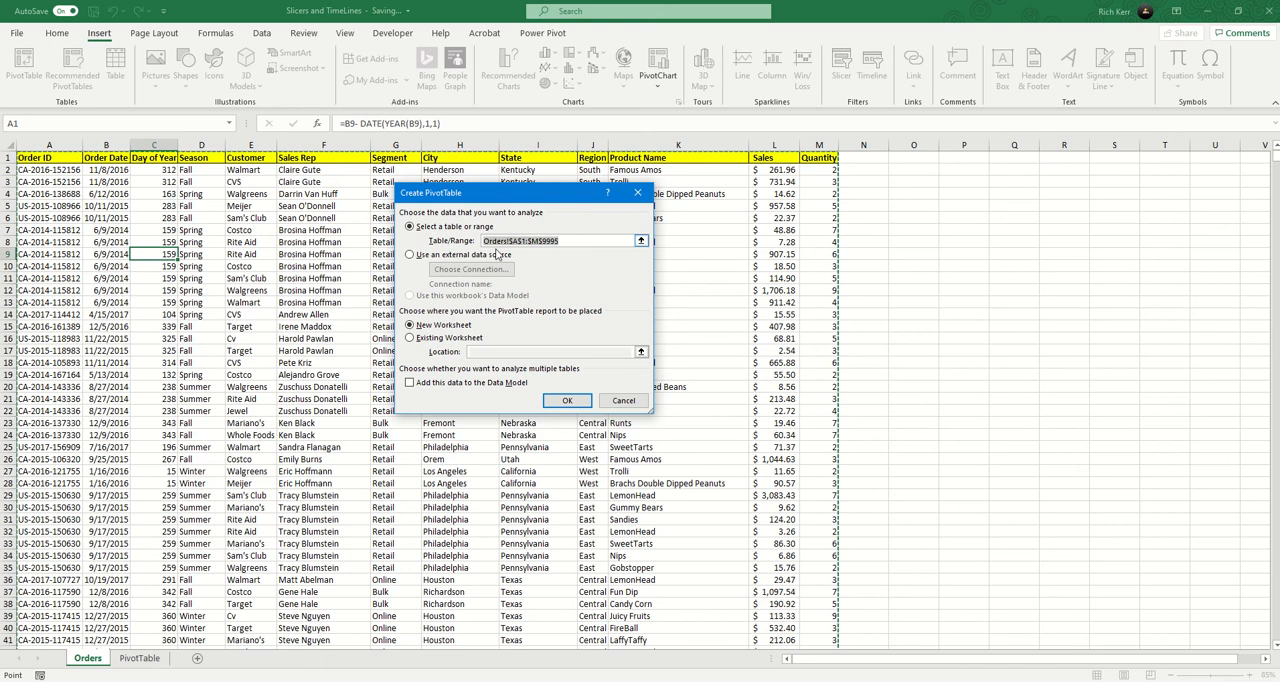
{"action": "left_click", "coordinate": [566, 400]}
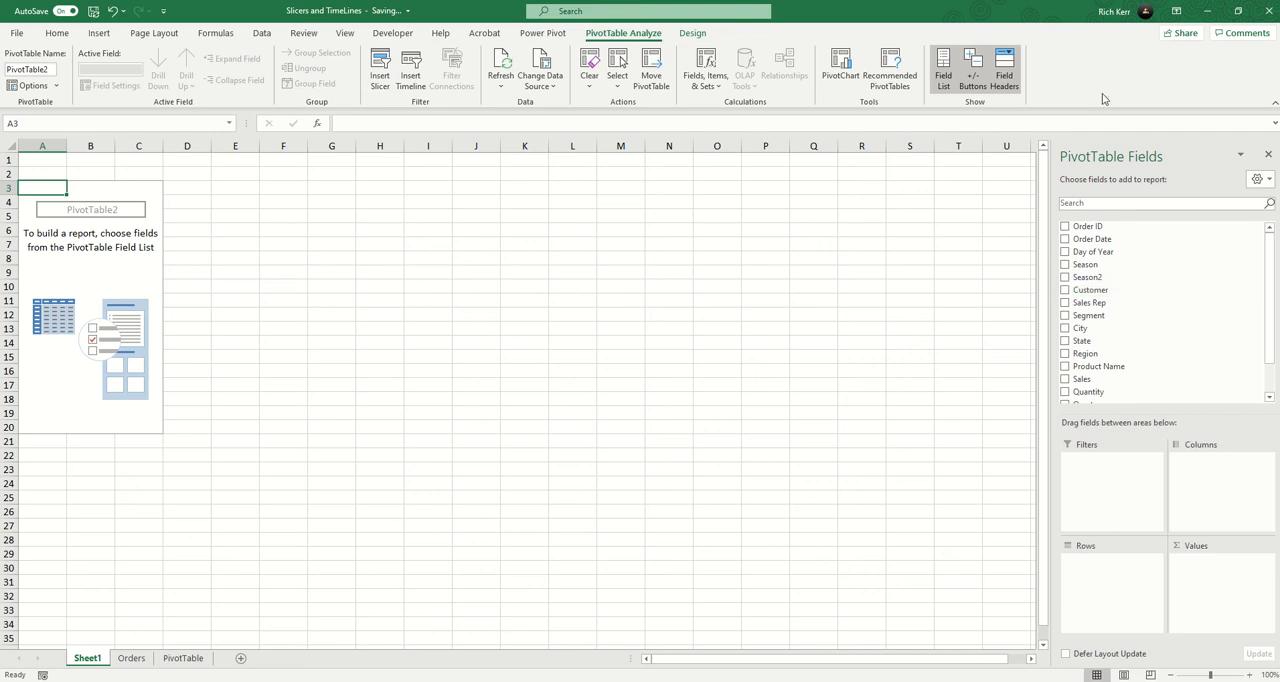
Add Customer as the PivotTable's rows and Sales as its summed values.
{"action": "left_click", "coordinate": [1064, 291]}
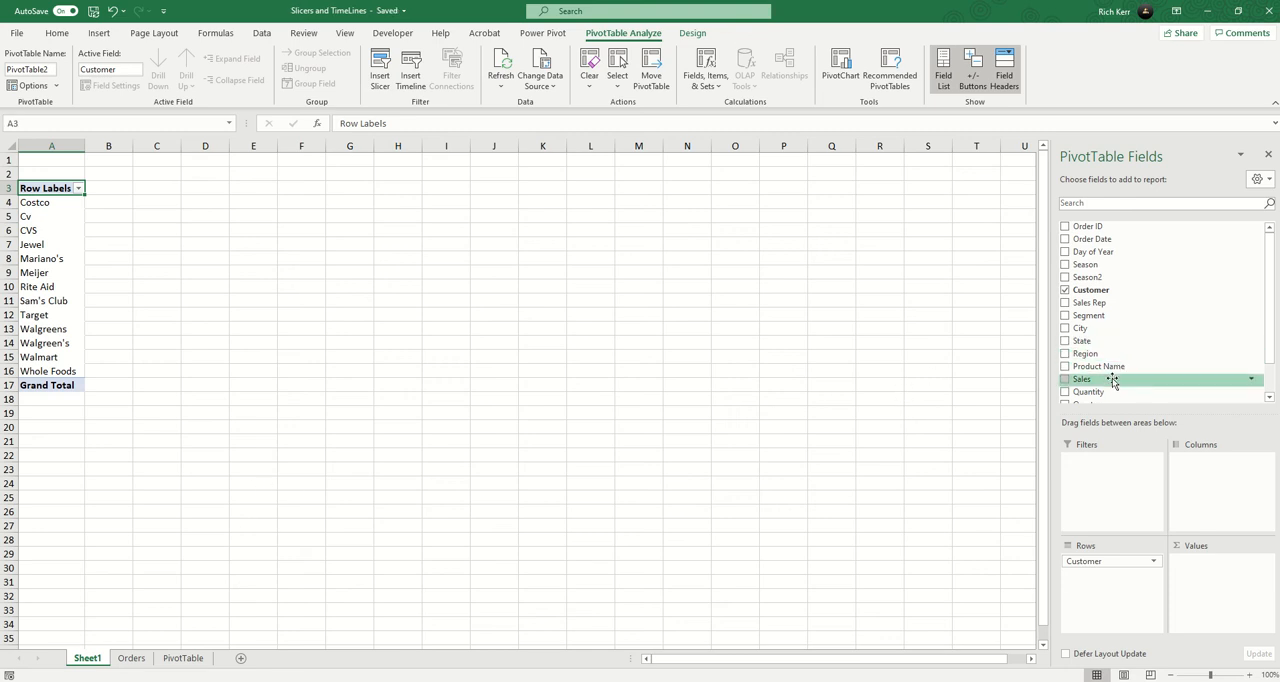
{"action": "scroll", "coordinate": [1085, 393], "scroll_direction": "down", "scroll_amount": 1}
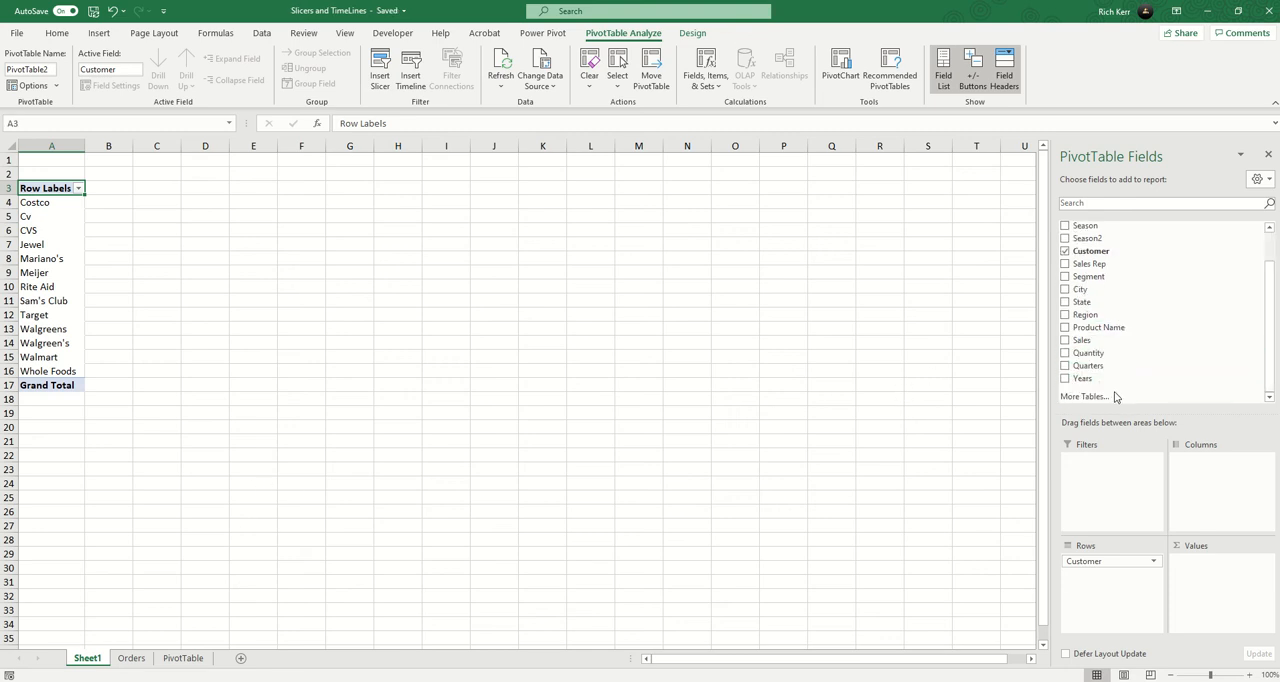
{"action": "left_click", "coordinate": [1065, 341]}
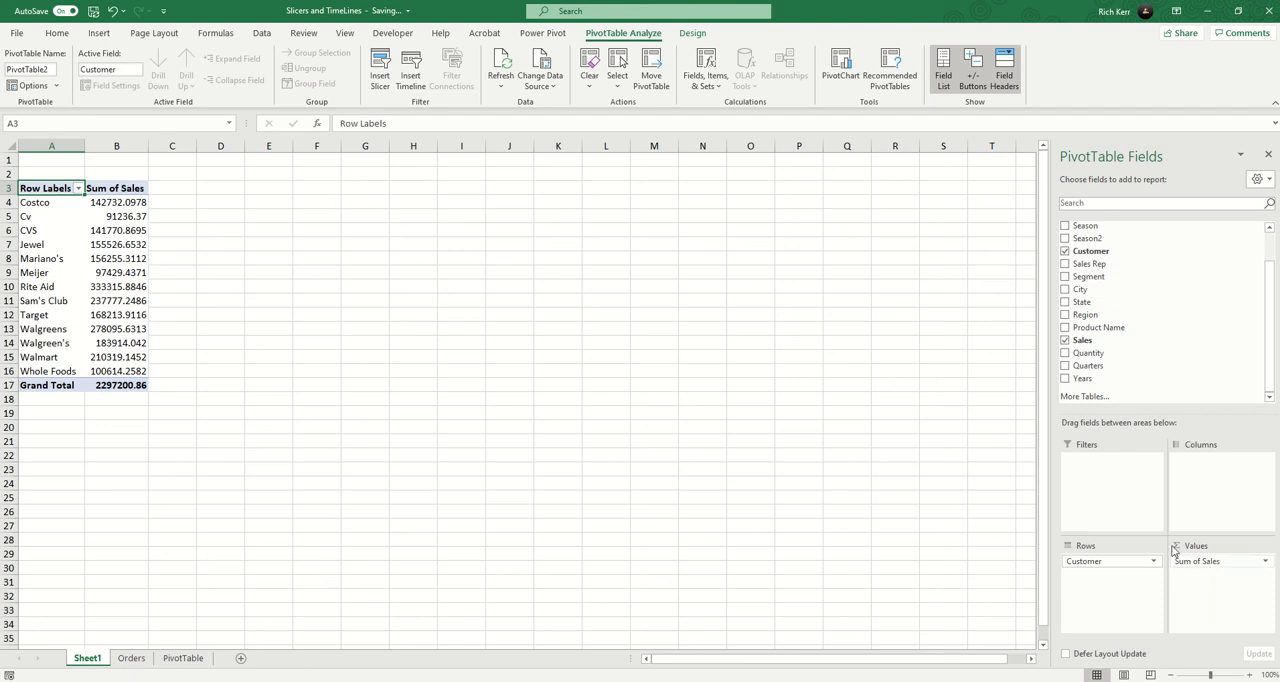
Format the Sum of Sales values as Accounting with two decimal places and the $ symbol.
{"action": "right_click", "coordinate": [119, 245]}
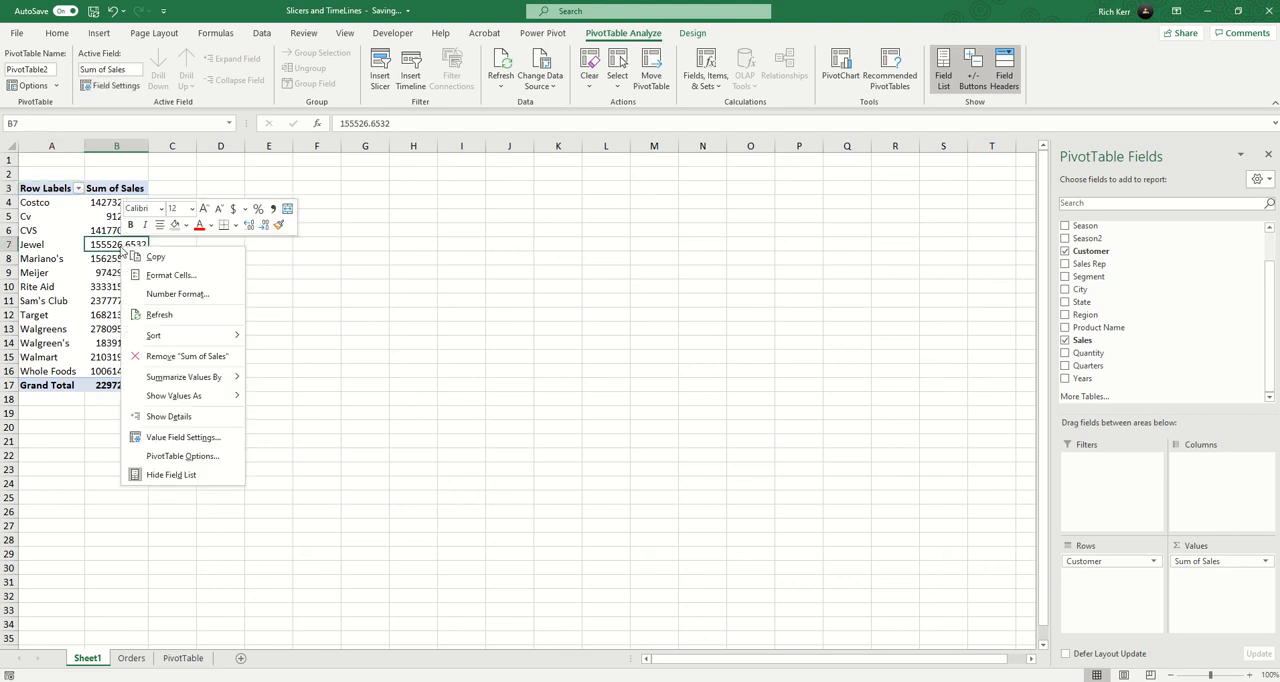
{"action": "left_click", "coordinate": [178, 295]}
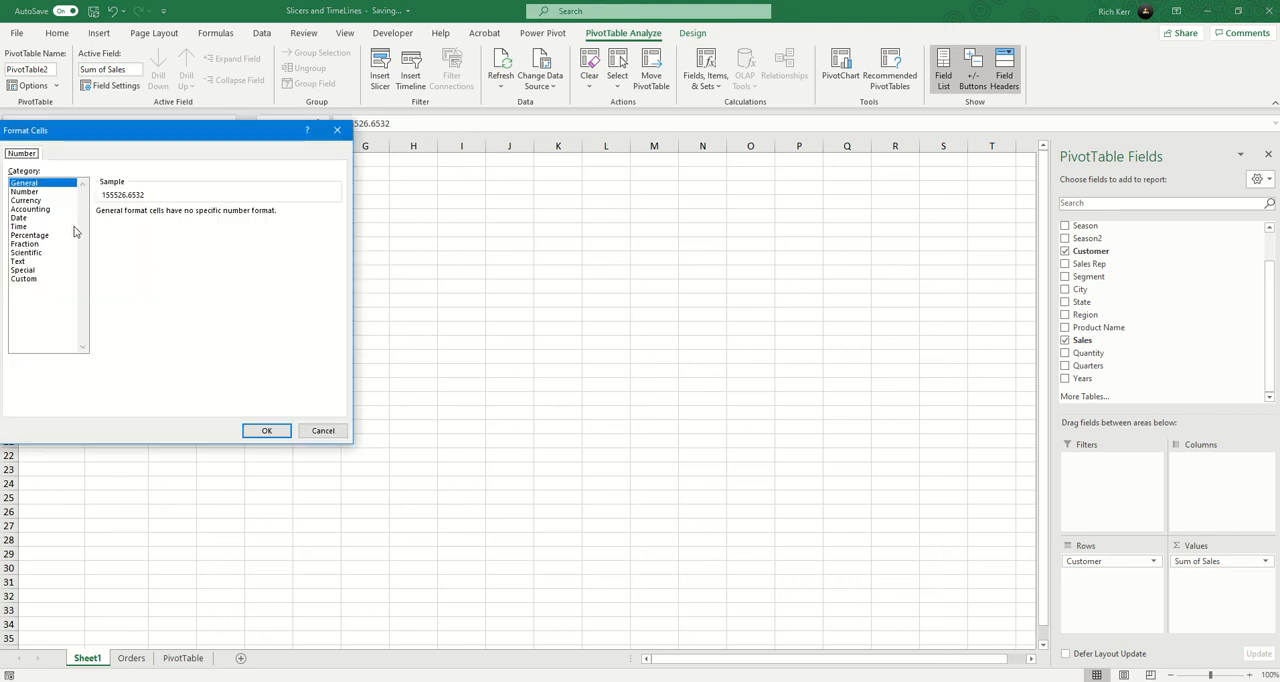
{"action": "left_click", "coordinate": [32, 209]}
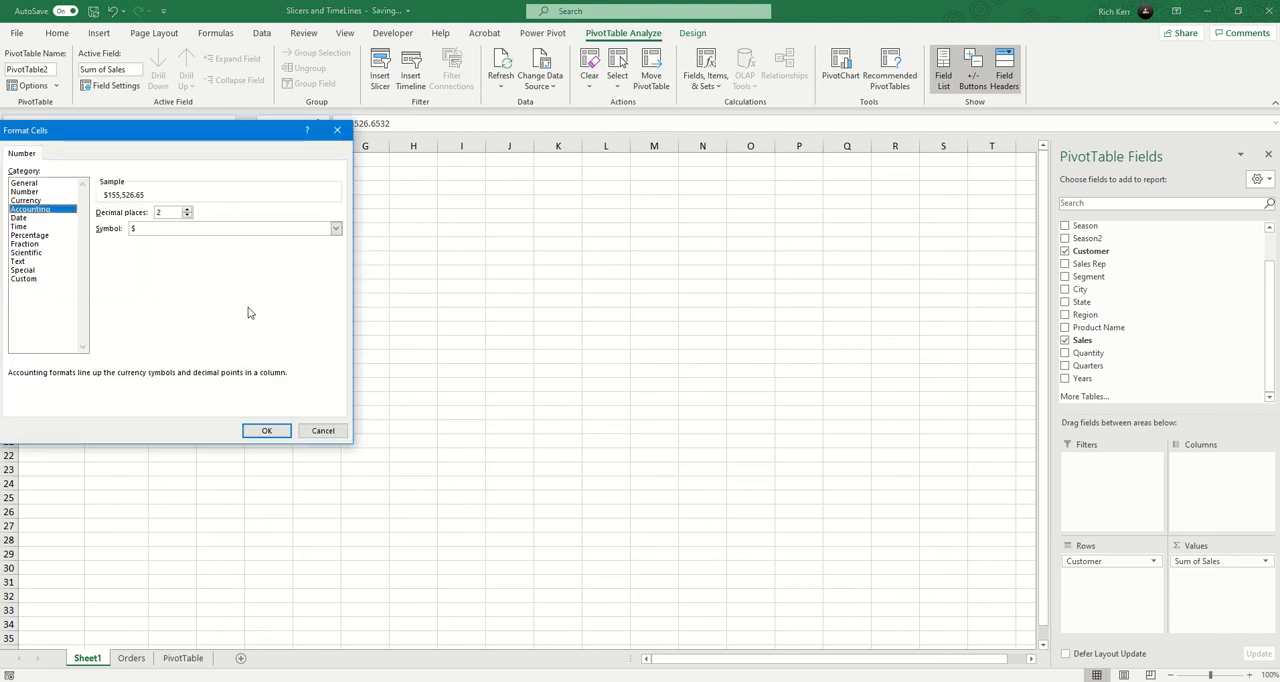
{"action": "left_click", "coordinate": [268, 430]}
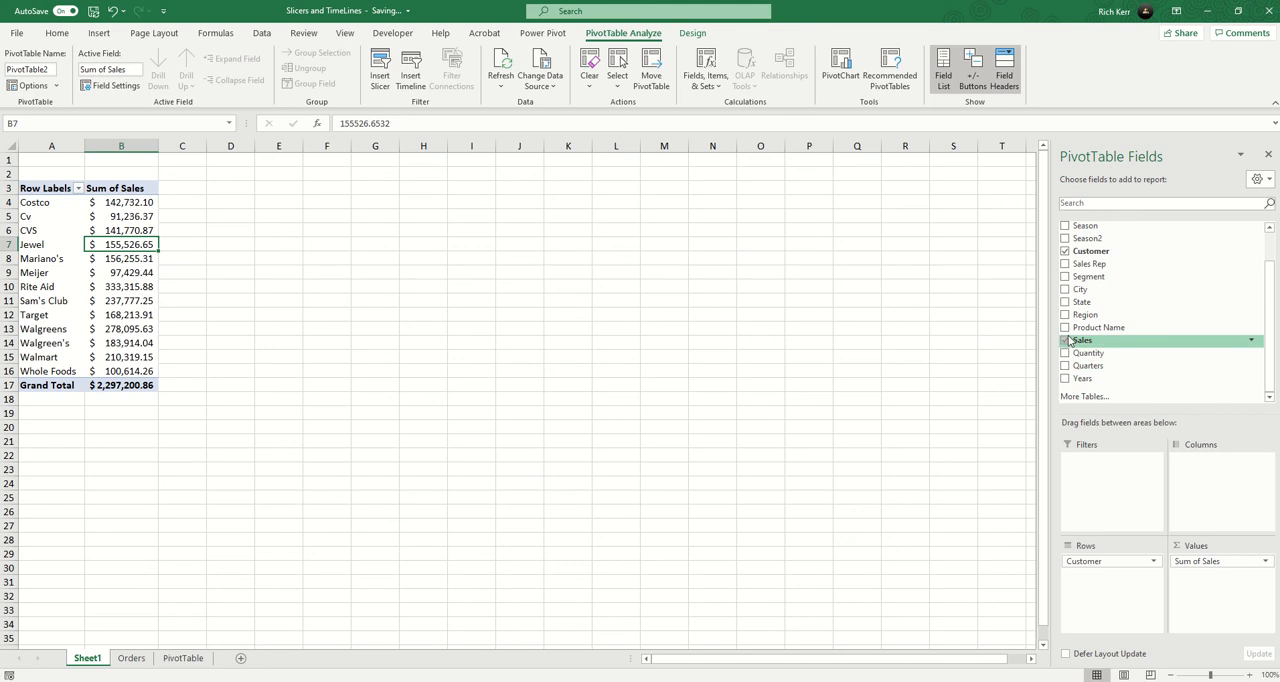
Try breaking each customer's sales down by Sales Rep, look through the list and remove that field again.
{"action": "left_click", "coordinate": [1066, 265]}
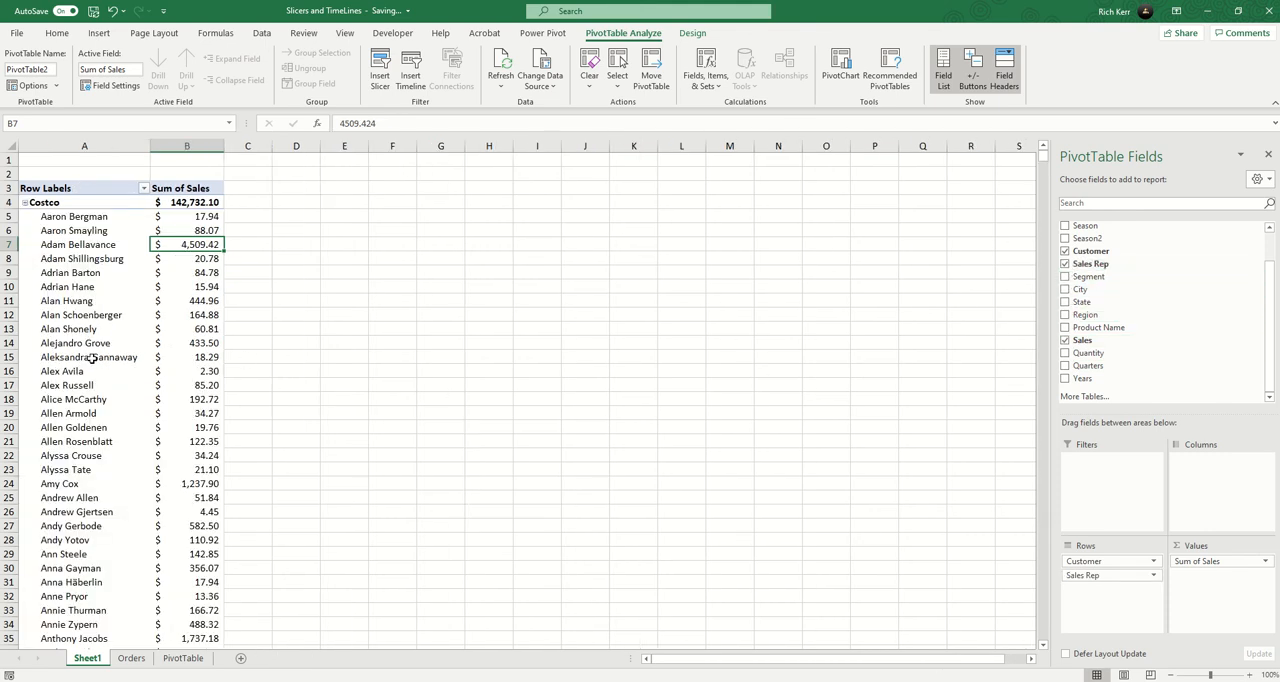
{"action": "scroll", "coordinate": [92, 358], "scroll_direction": "down", "scroll_amount": 20}
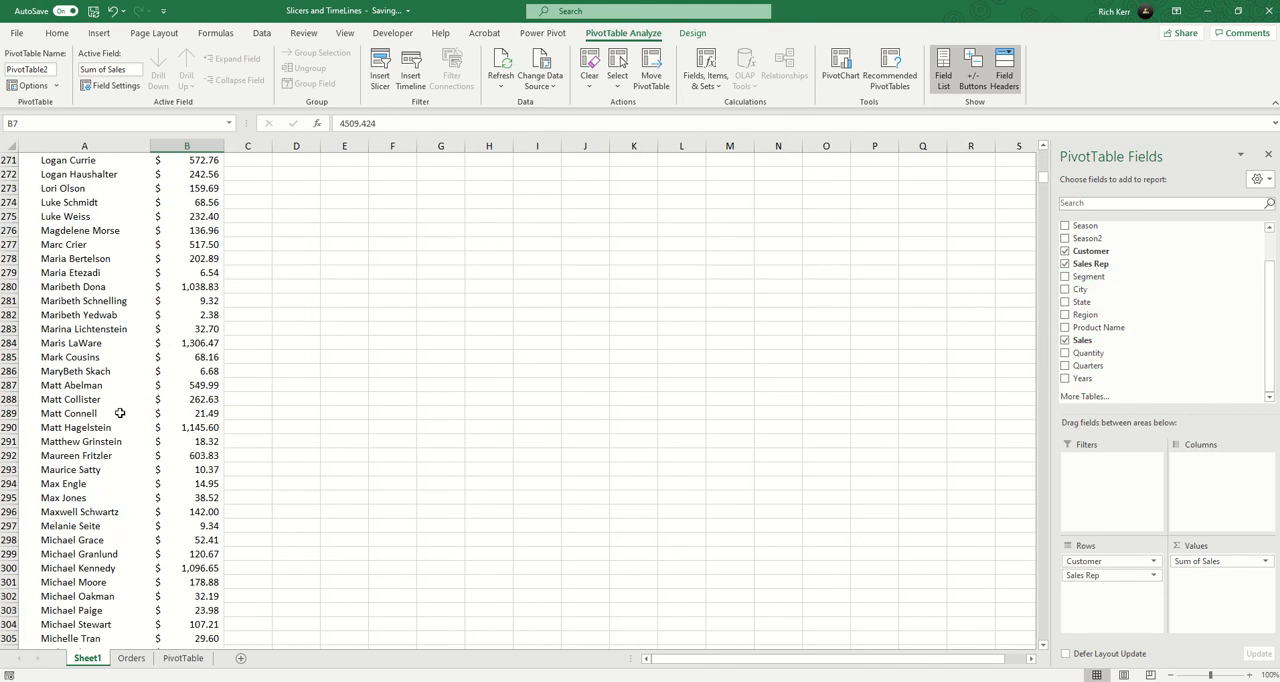
{"action": "scroll", "coordinate": [120, 413], "scroll_direction": "up", "scroll_amount": 20}
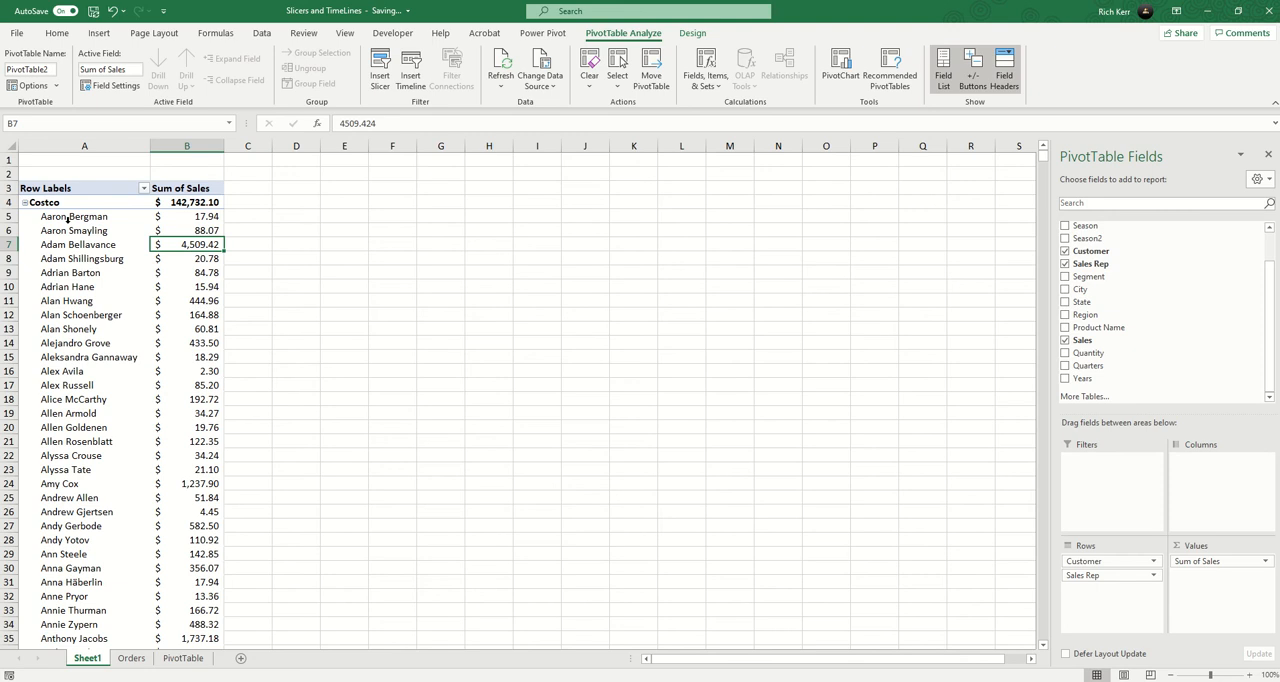
{"action": "left_click", "coordinate": [1065, 264]}
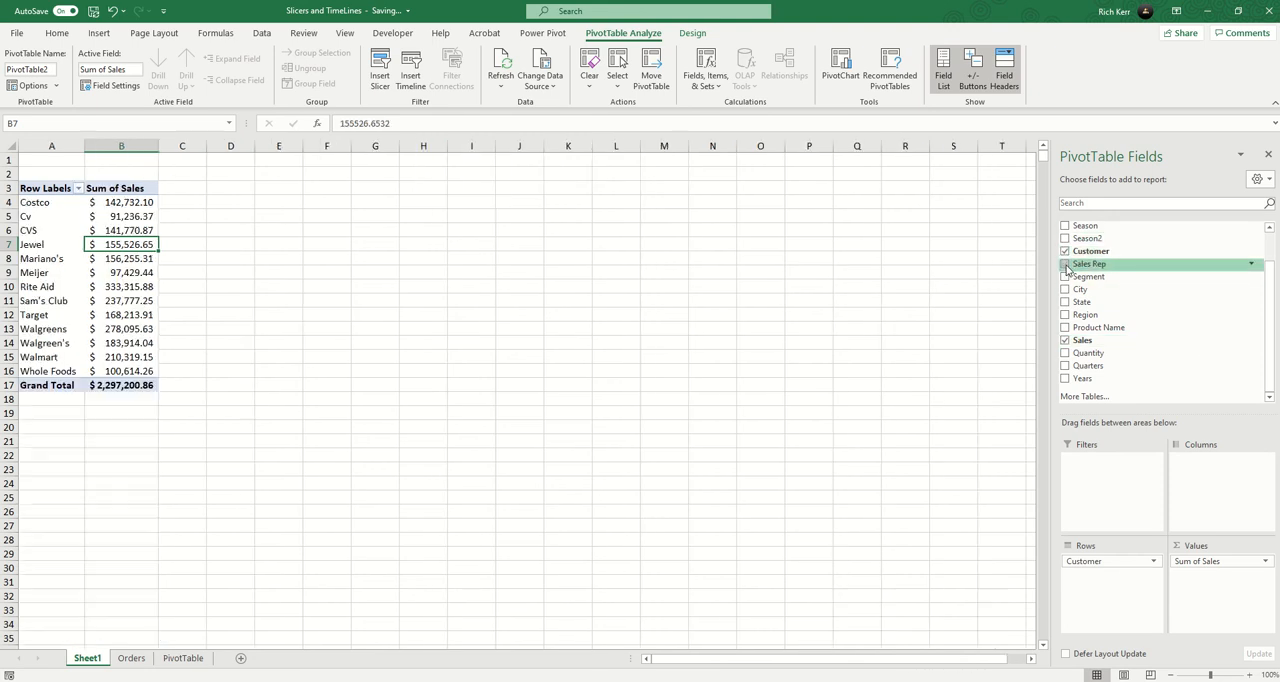
Add the Segment field to the PivotTable and place it in the columns area.
{"action": "left_click", "coordinate": [1065, 277]}
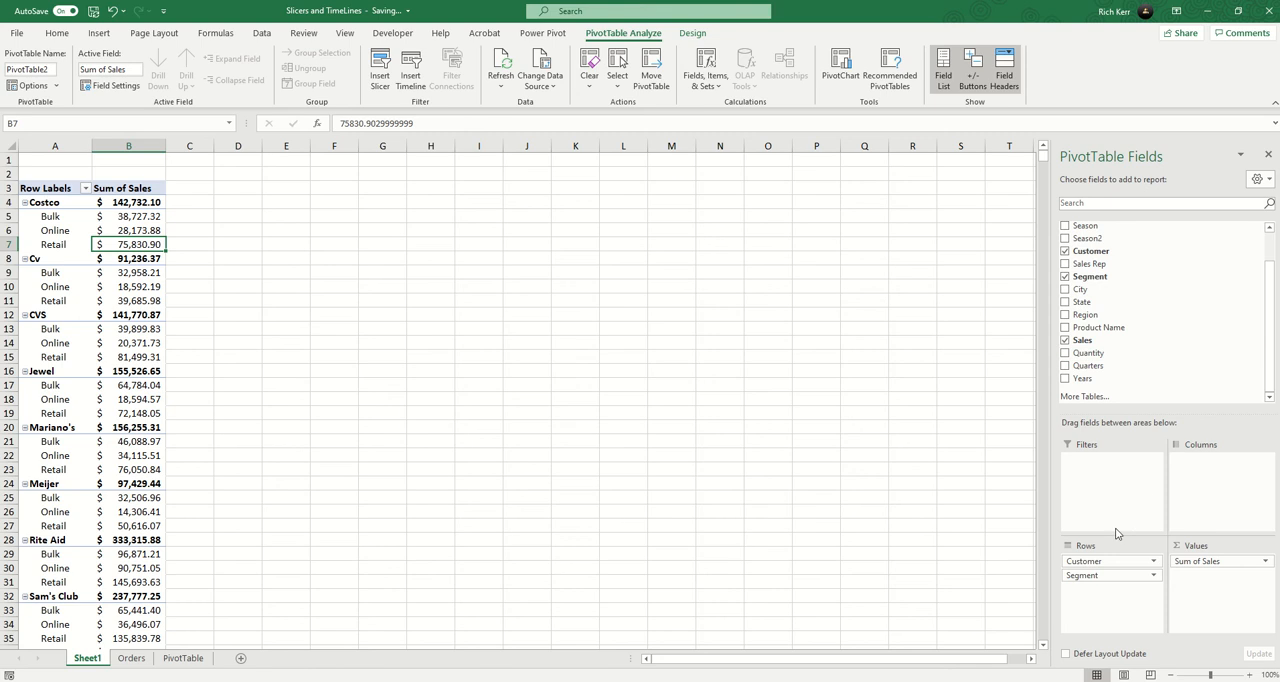
{"action": "left_click_drag", "start_coordinate": [1094, 580], "coordinate": [1198, 484]}
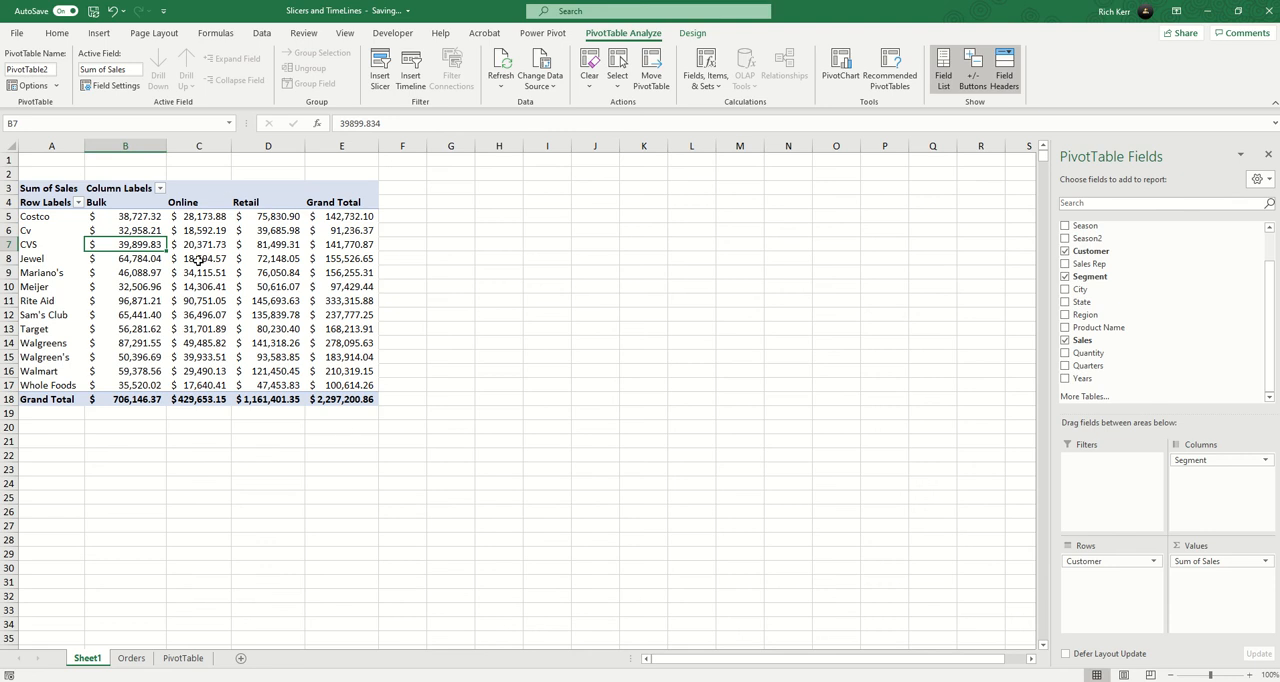
Insert a Customer slicer, place it beside the PivotTable and widen it to about 3.57".
{"action": "left_click", "coordinate": [385, 79]}
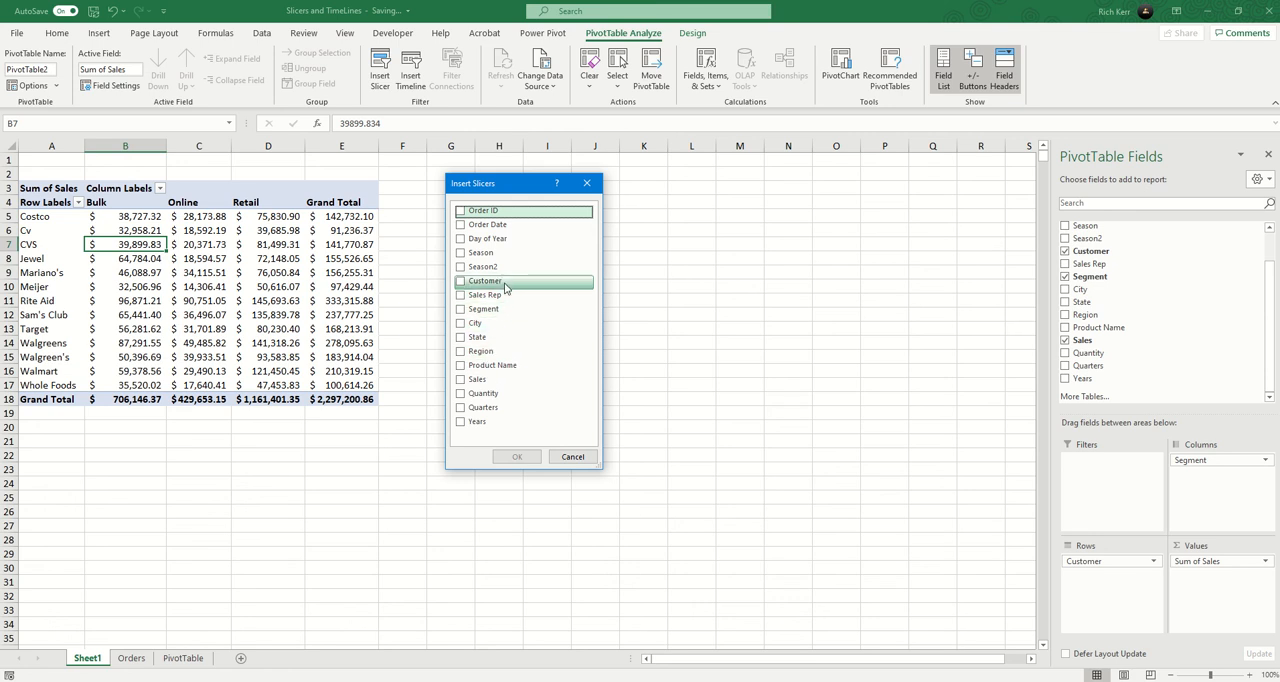
{"action": "left_click", "coordinate": [476, 286]}
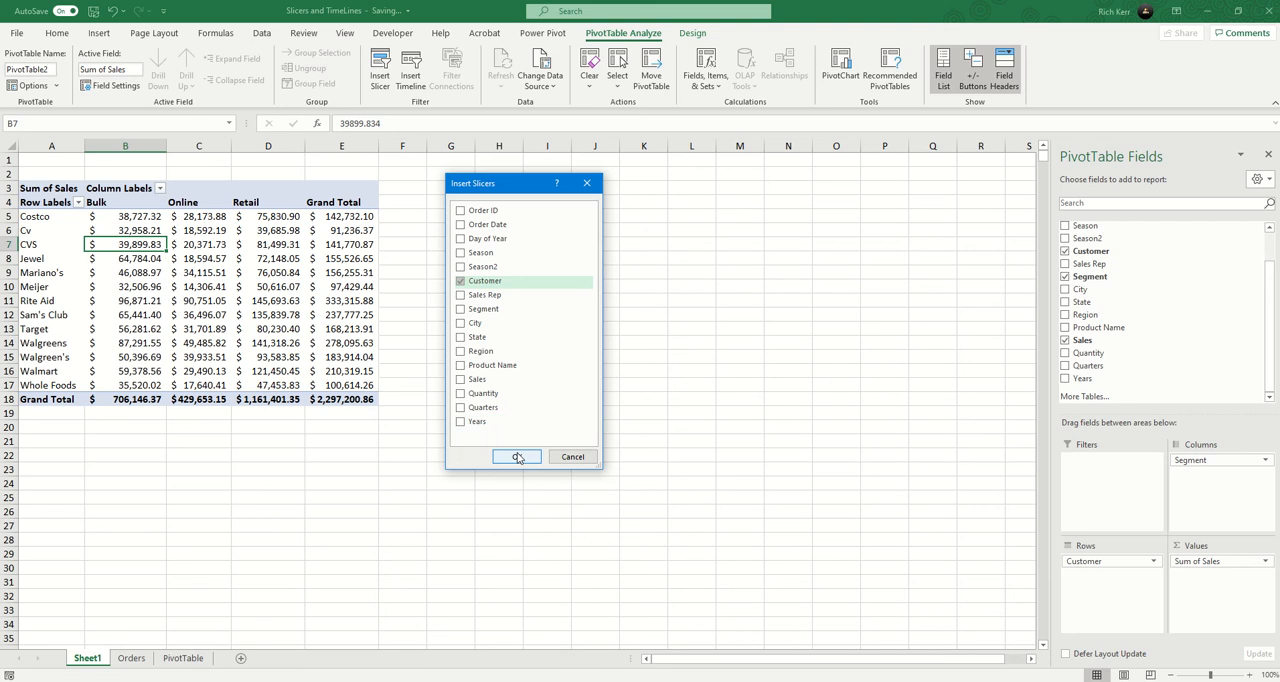
{"action": "left_click", "coordinate": [518, 455]}
{"action": "left_click_drag", "start_coordinate": [505, 325], "coordinate": [502, 205]}
{"action": "left_click_drag", "start_coordinate": [598, 288], "coordinate": [698, 288]}
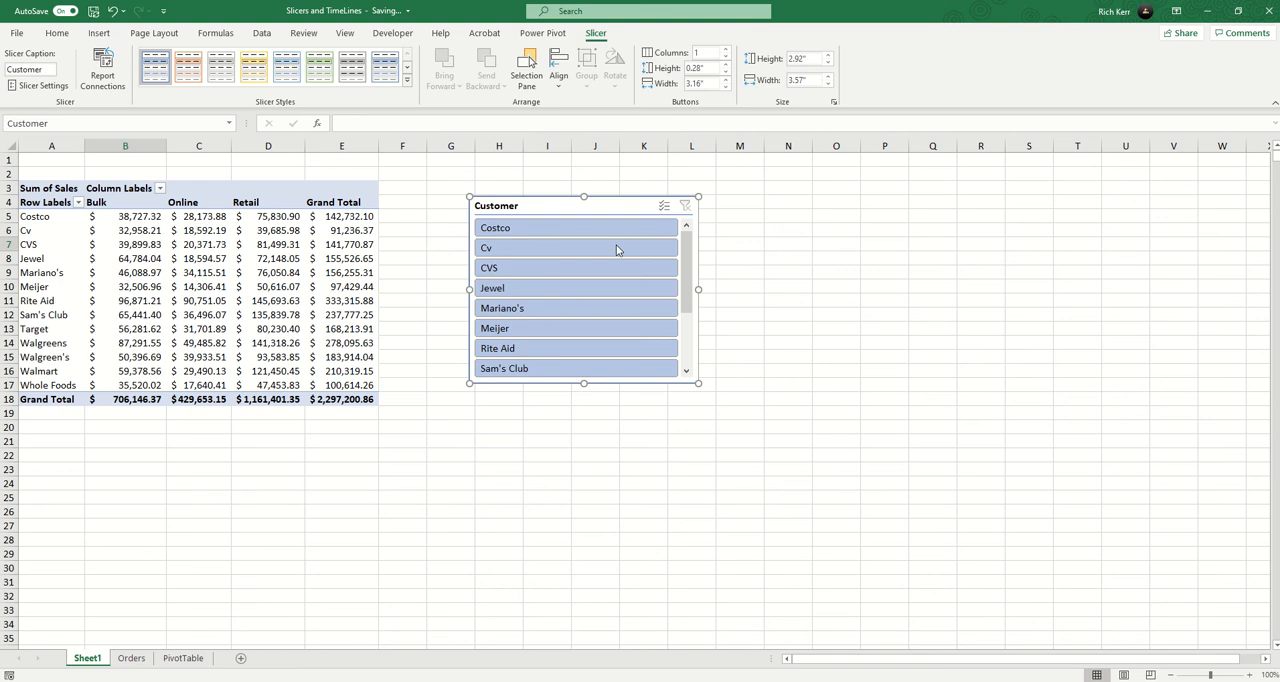
Arrange the Customer slicer in 3 columns and resize it to about 2.02" high and 3.93" wide.
{"action": "left_click", "coordinate": [726, 50]}
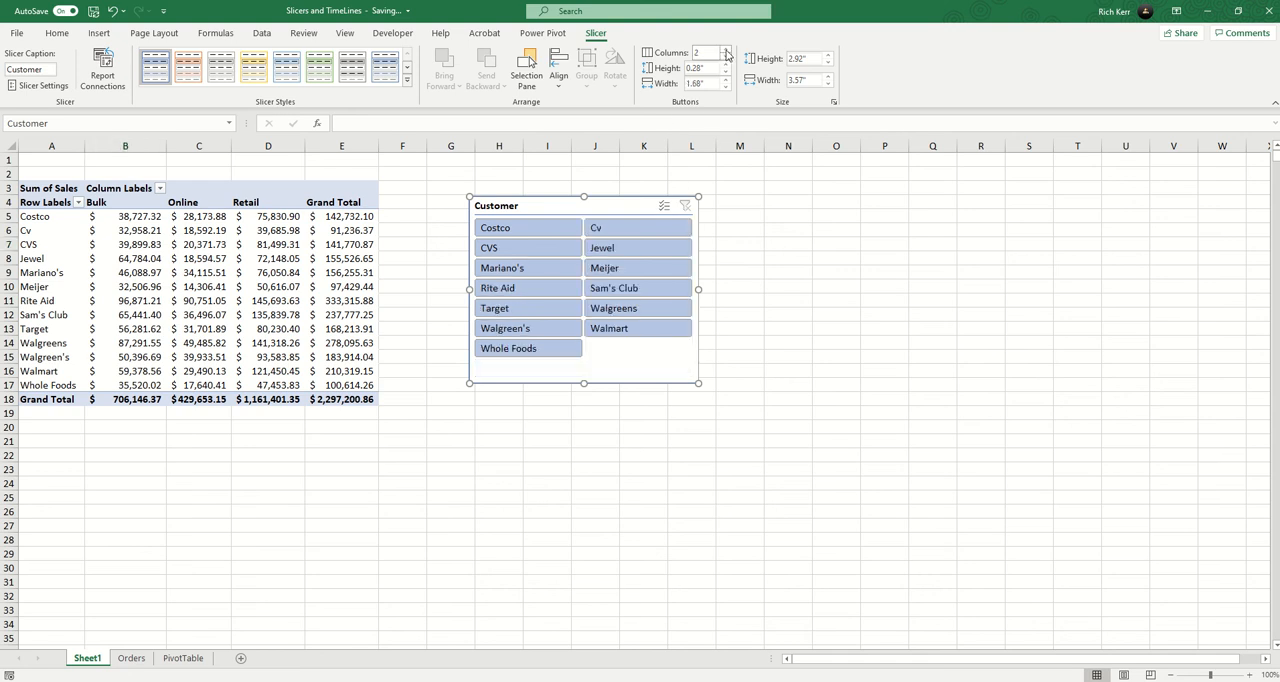
{"action": "left_click", "coordinate": [726, 50]}
{"action": "left_click_drag", "start_coordinate": [697, 288], "coordinate": [715, 362]}
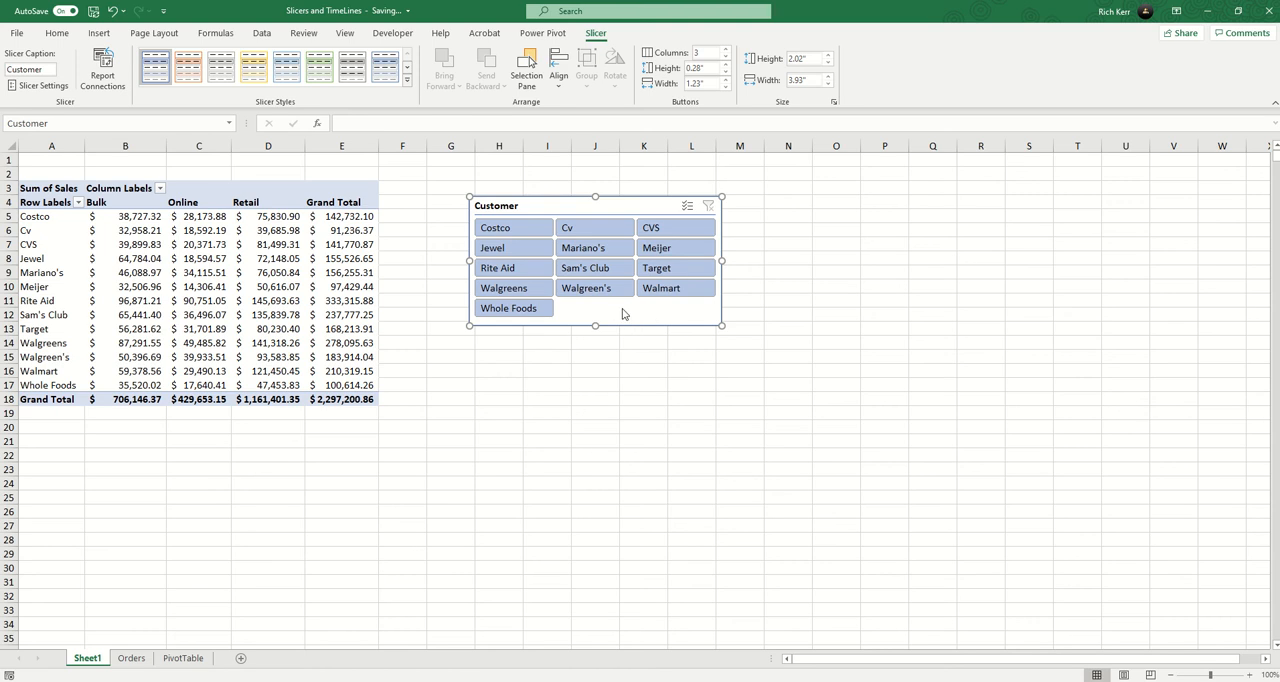
Filter the PivotTable with the slicer to Mariano's, Walgreens and Walmart.
{"action": "left_click", "coordinate": [600, 250]}
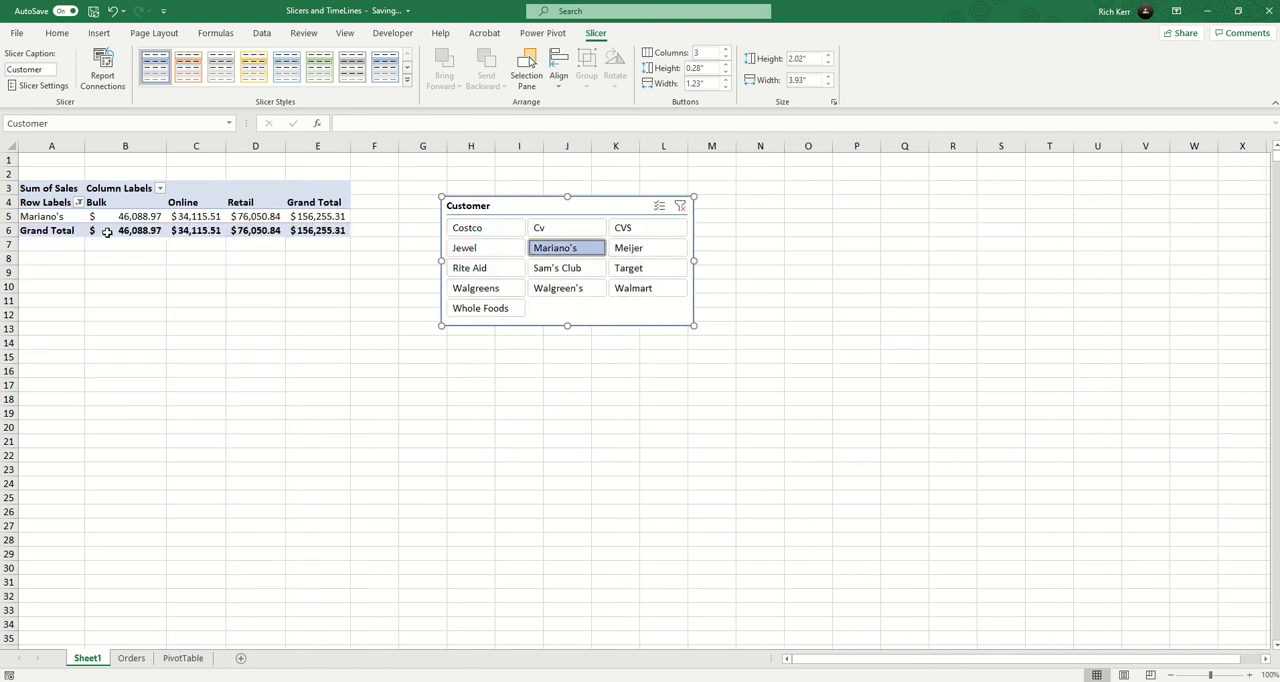
{"action": "mouse_move", "coordinate": [112, 231]}
{"action": "left_click", "coordinate": [484, 289], "text": "ctrl"}
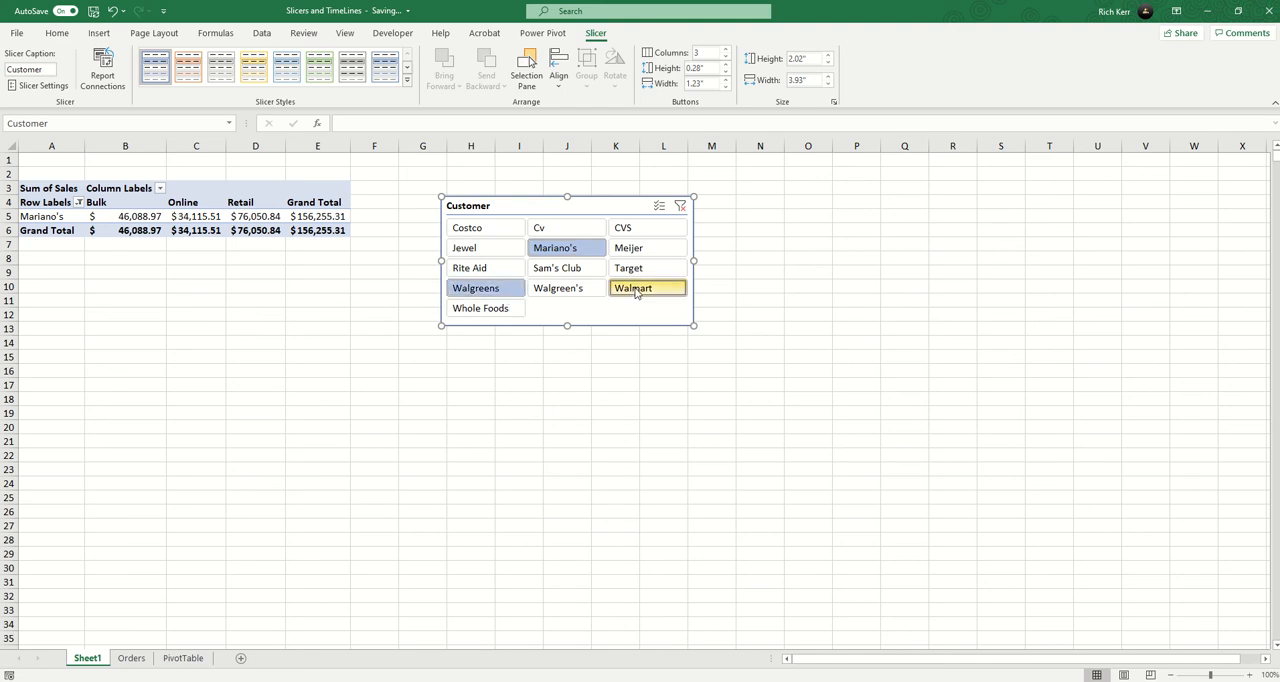
{"action": "left_click", "coordinate": [643, 289], "text": "ctrl"}
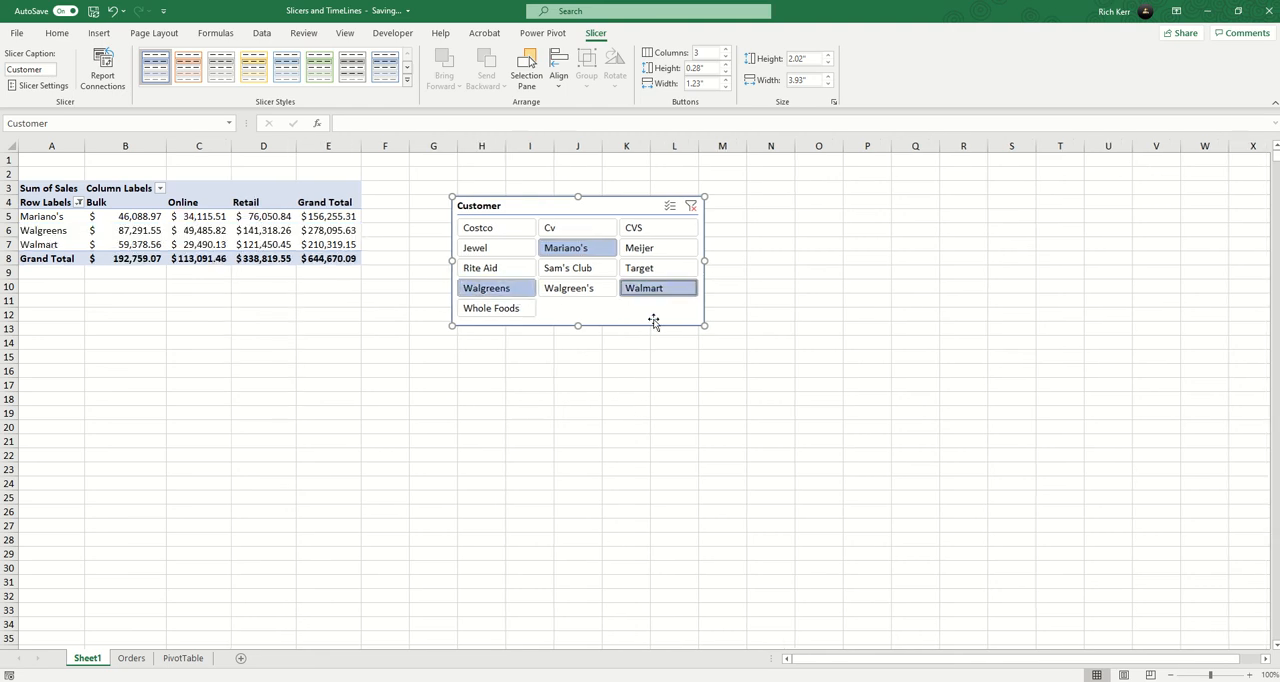
Turn on the Customer slicer's multi-select mode and add Meijer, Costco and Walgreen's to the filter.
{"action": "left_click", "coordinate": [668, 207]}
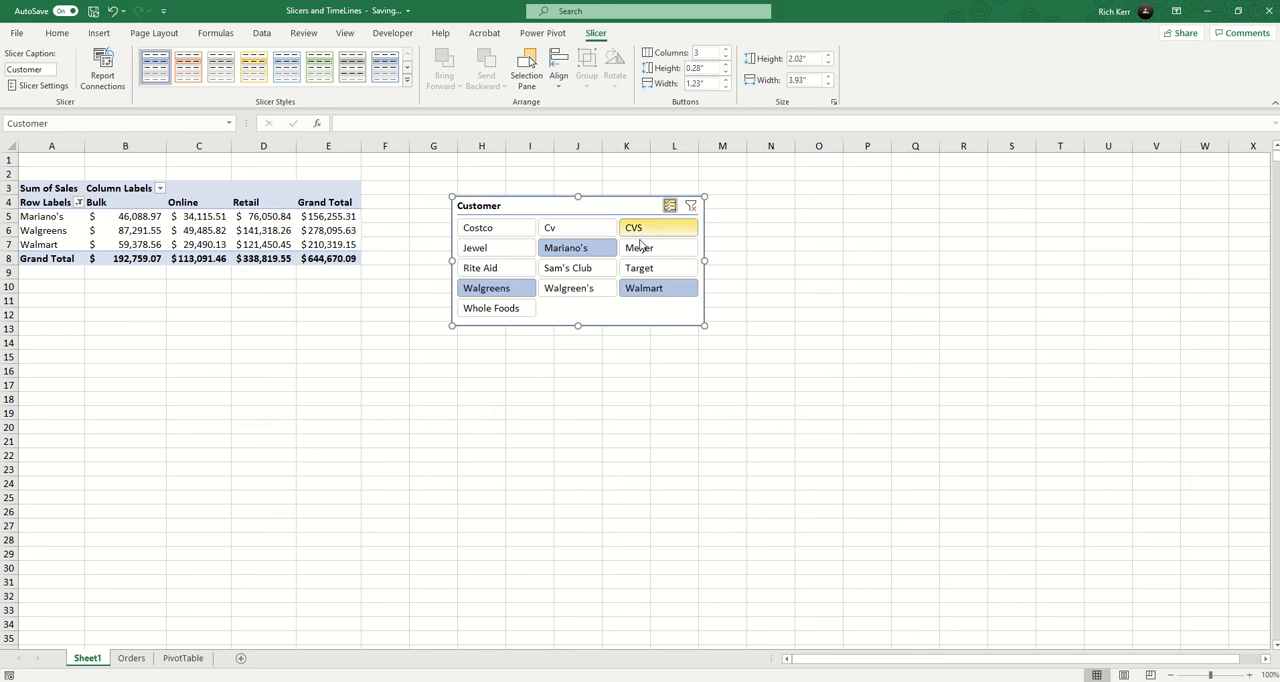
{"action": "left_click", "coordinate": [641, 249]}
{"action": "left_click", "coordinate": [506, 233]}
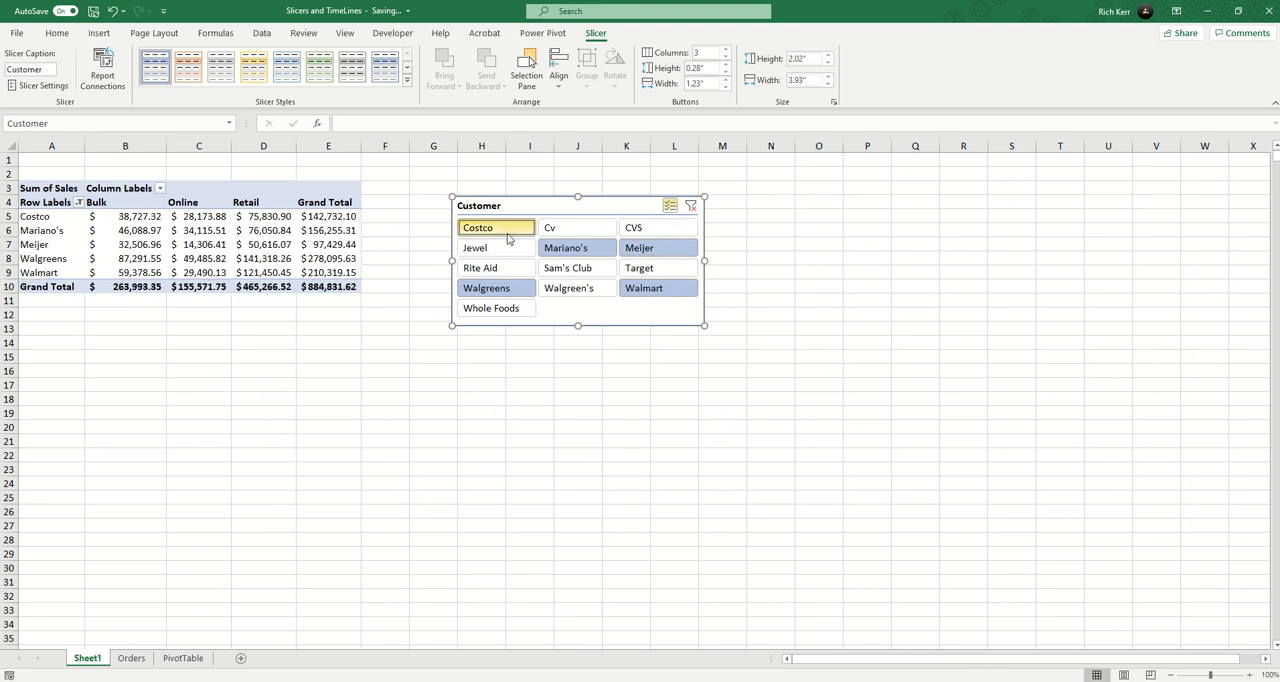
{"action": "left_click", "coordinate": [574, 290]}
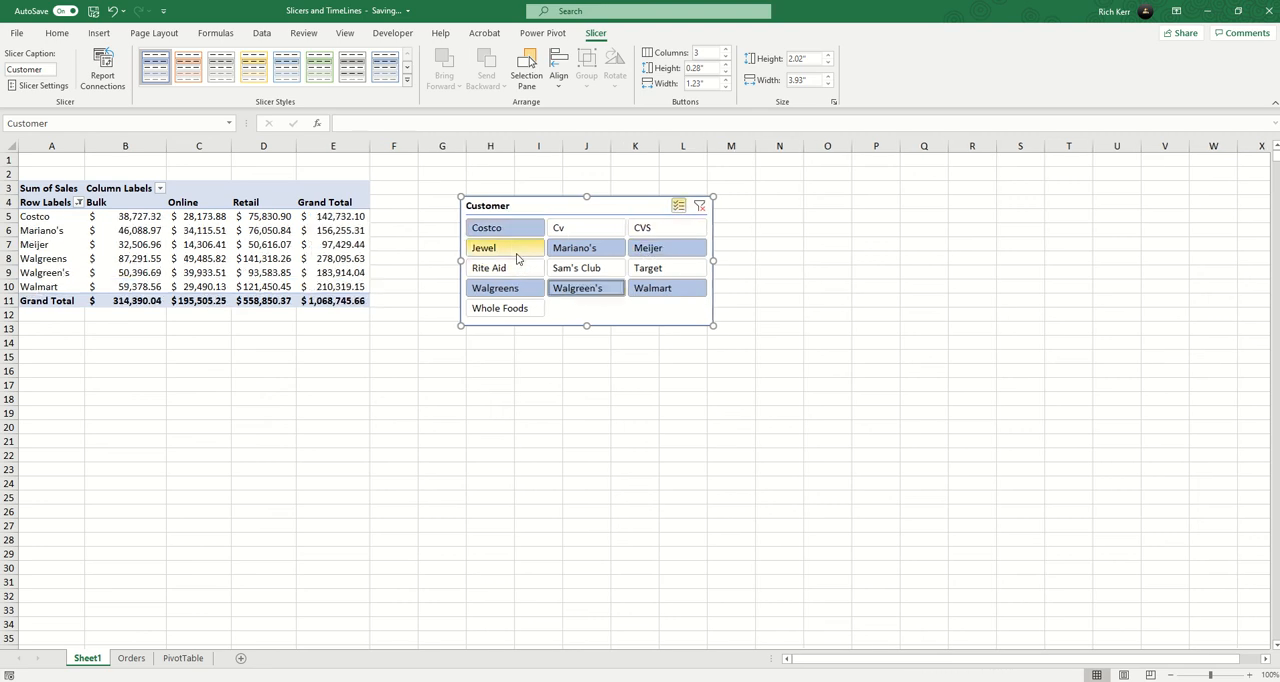
Add Jewel to the Customer slicer's filter and move the slicer closer to the PivotTable.
{"action": "left_click", "coordinate": [517, 256]}
{"action": "left_click_drag", "start_coordinate": [573, 206], "coordinate": [539, 205]}
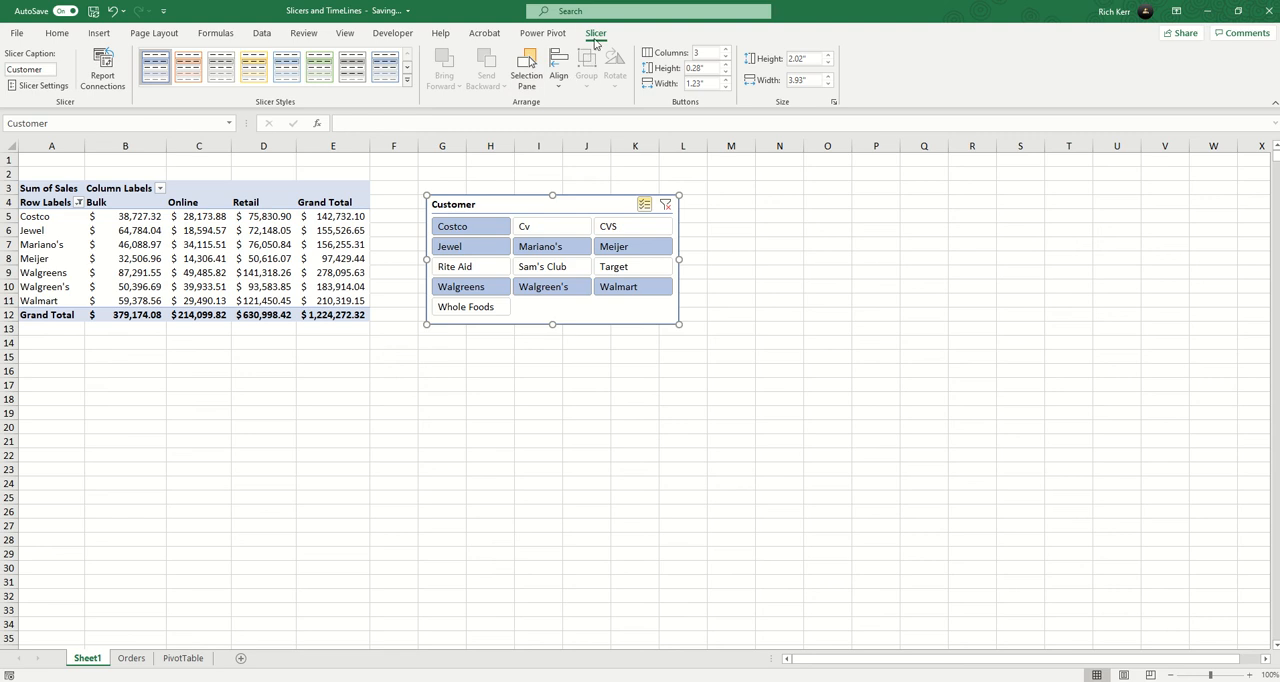
Try the light orange style on the Customer slicer and settle on the dark blue style.
{"action": "left_click", "coordinate": [188, 68]}
{"action": "left_click", "coordinate": [407, 80]}
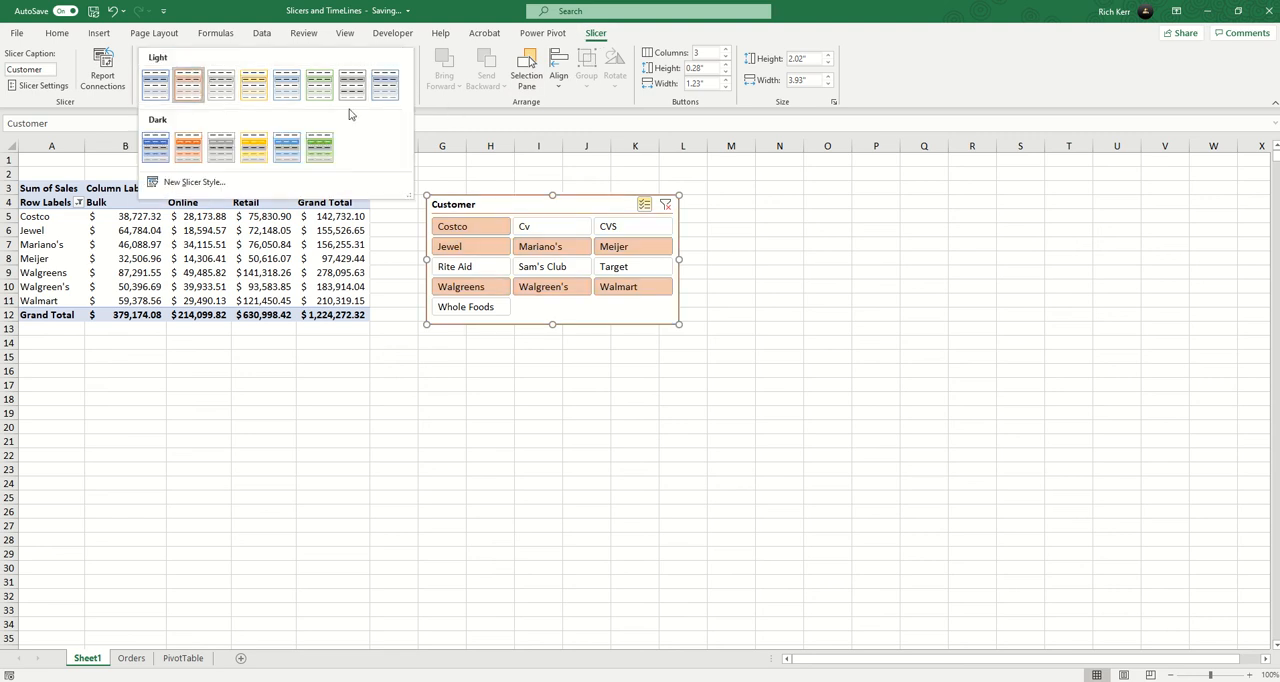
{"action": "left_click", "coordinate": [163, 151]}
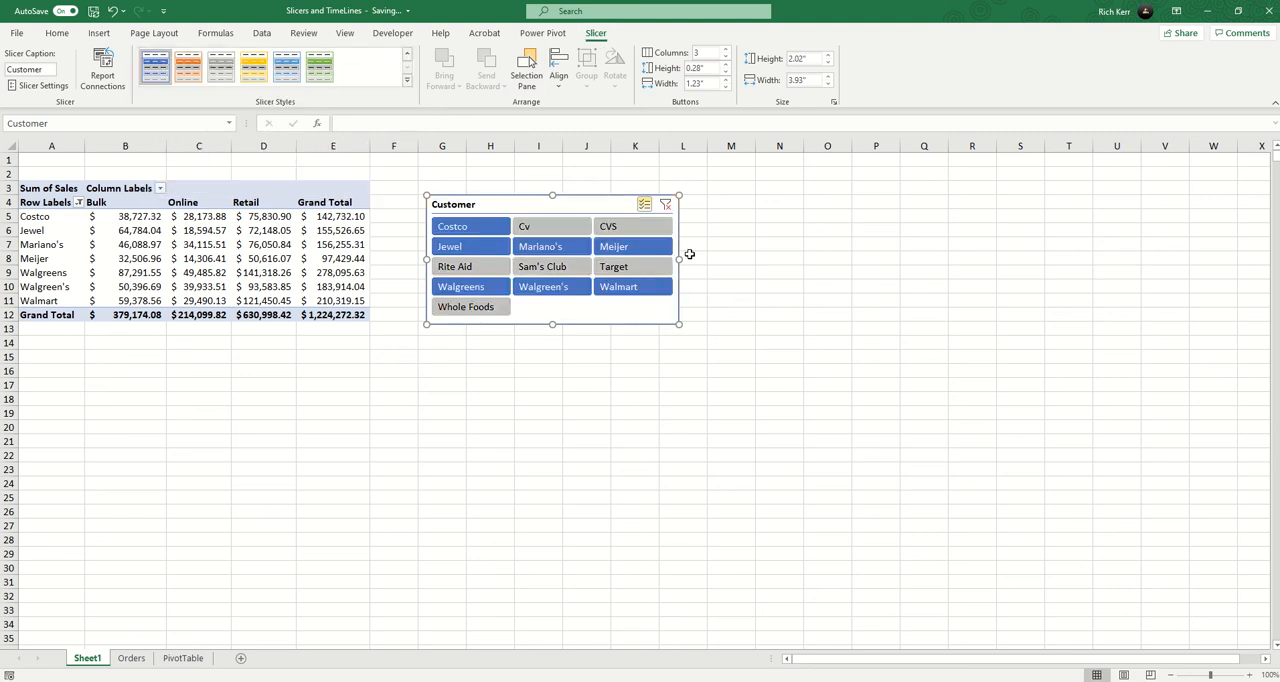
Clear the Customer slicer's filter and move the slicer right next to the PivotTable.
{"action": "left_click", "coordinate": [666, 206]}
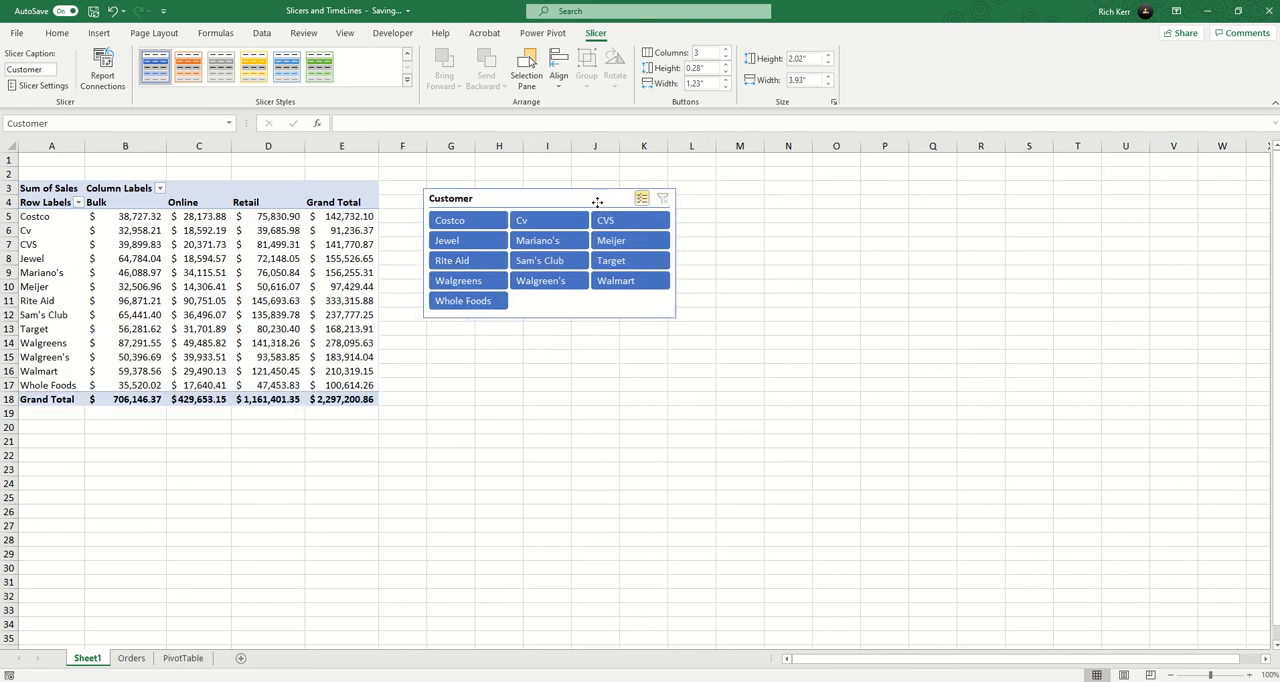
{"action": "left_click_drag", "start_coordinate": [597, 202], "coordinate": [560, 196]}
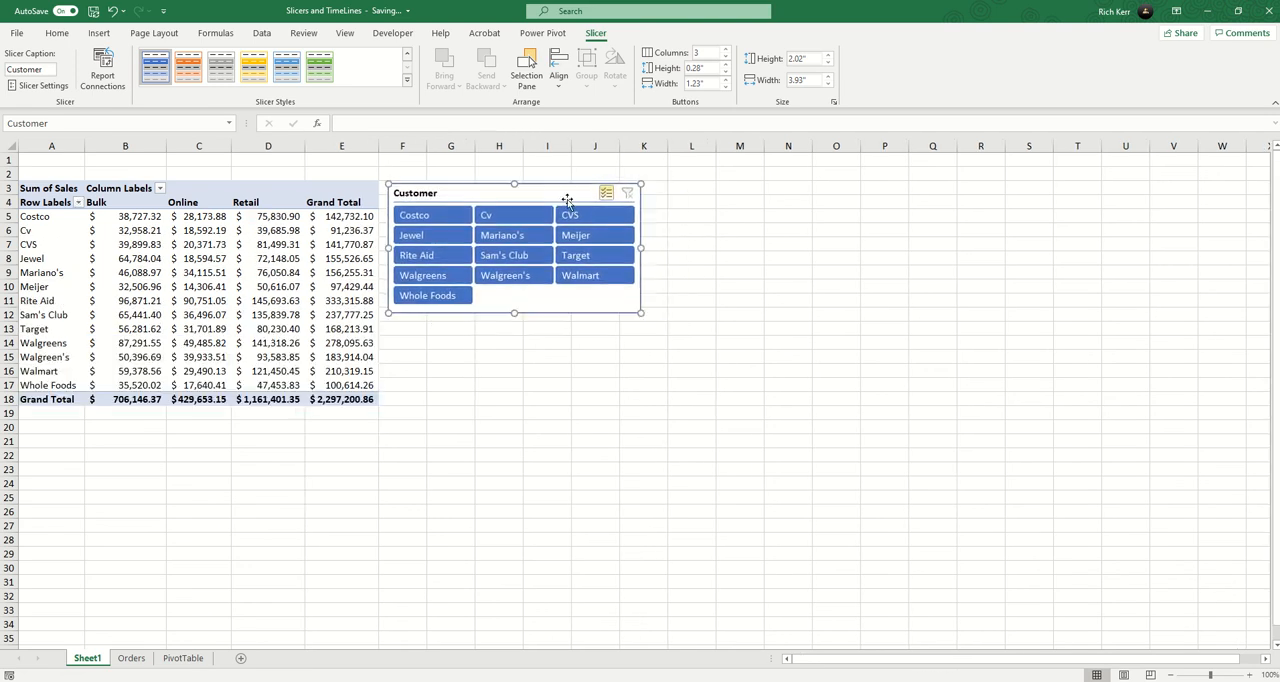
Insert a Sales Rep slicer for the PivotTable and place it directly below the Customer slicer.
{"action": "left_click", "coordinate": [259, 272]}
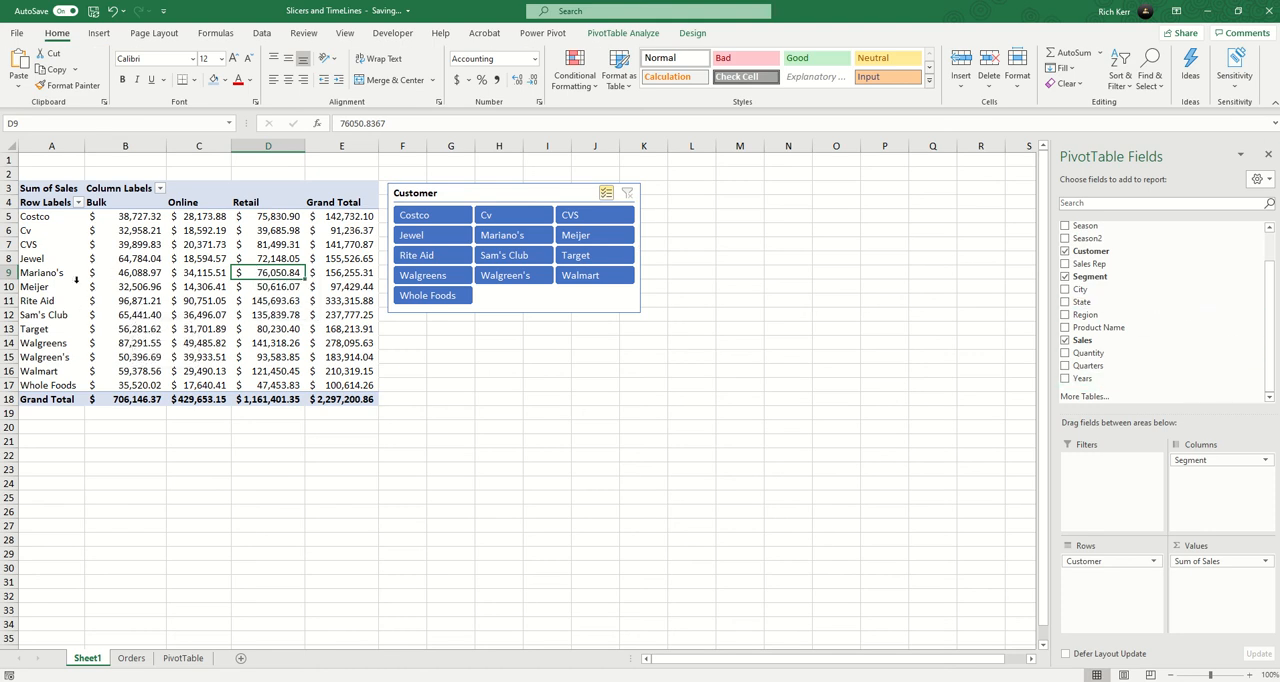
{"action": "mouse_move", "coordinate": [136, 288]}
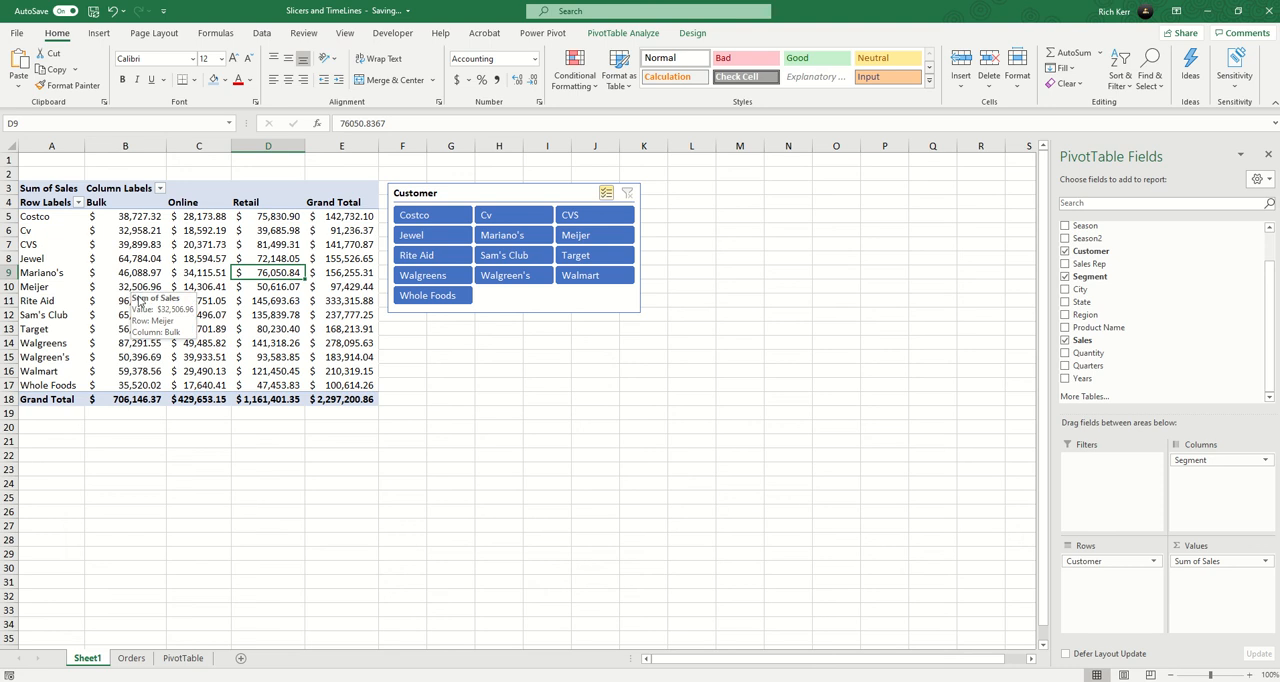
{"action": "mouse_move", "coordinate": [184, 297]}
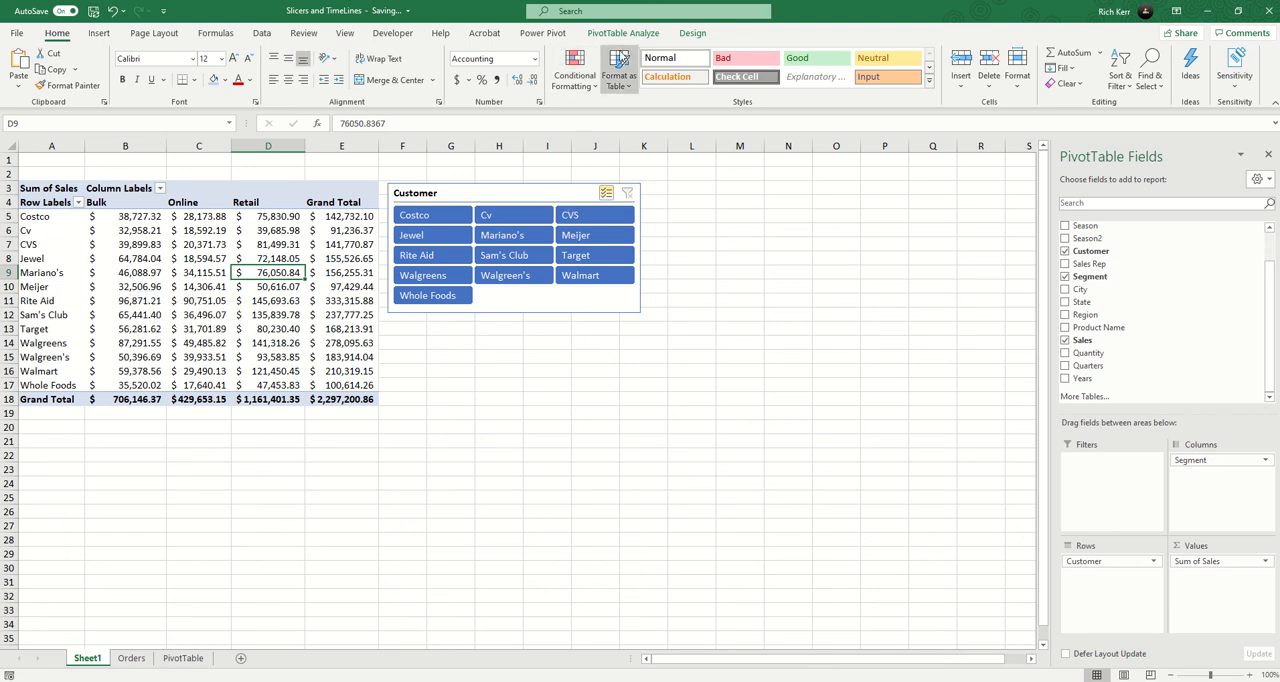
{"action": "left_click", "coordinate": [624, 33]}
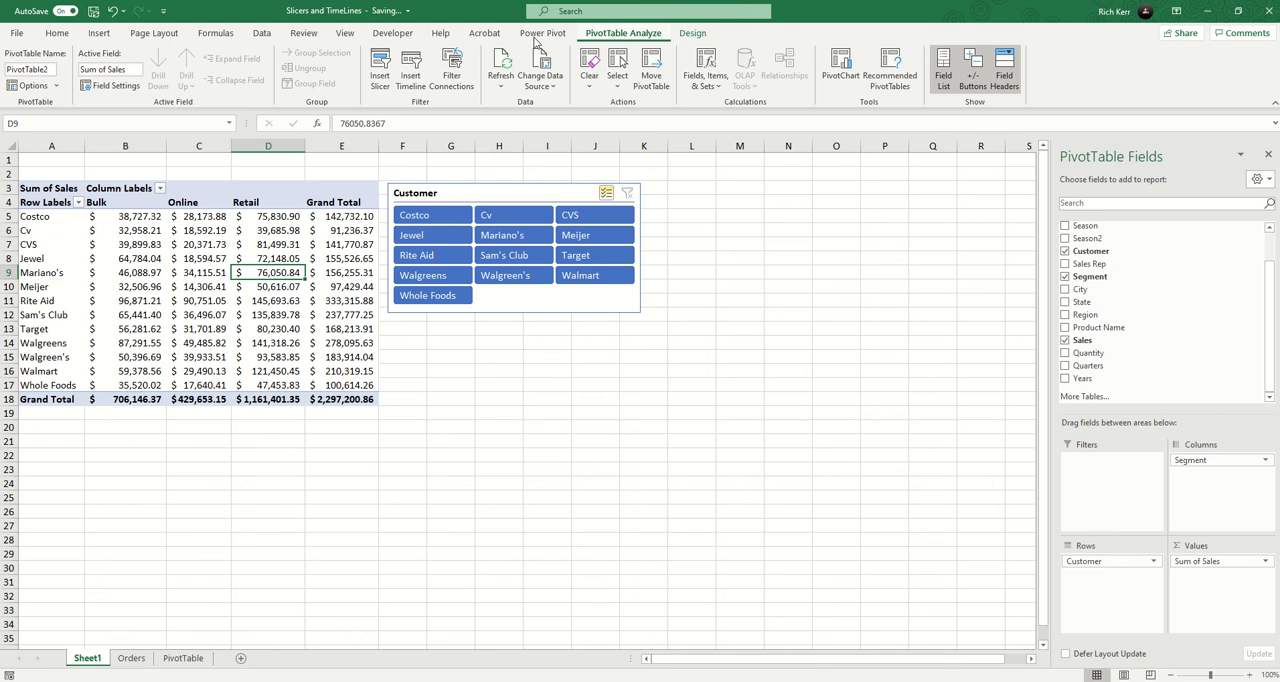
{"action": "left_click", "coordinate": [381, 76]}
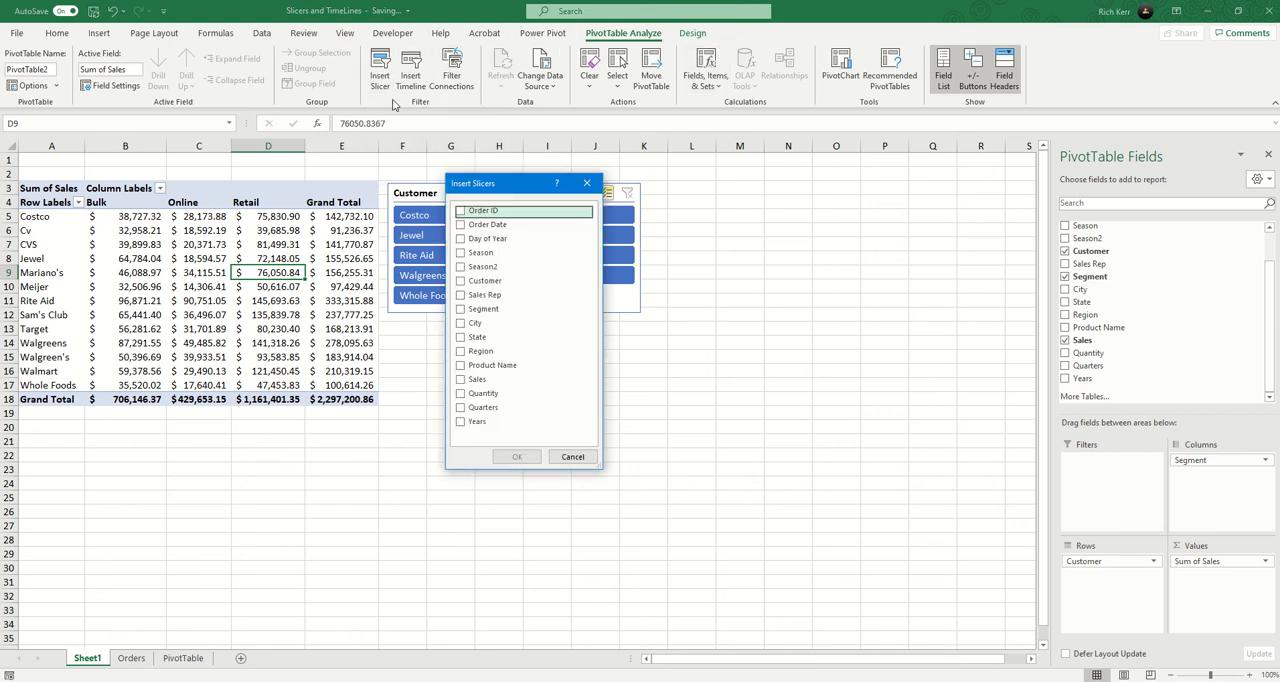
{"action": "left_click", "coordinate": [461, 295]}
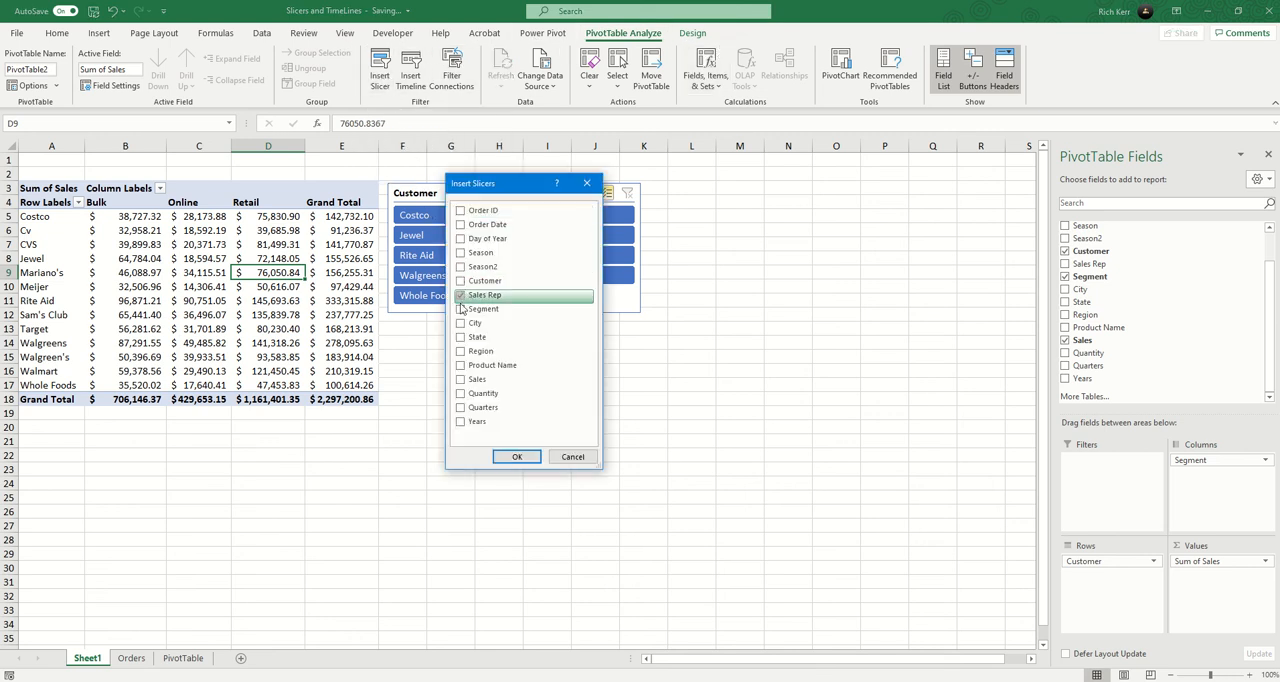
{"action": "left_click", "coordinate": [520, 457]}
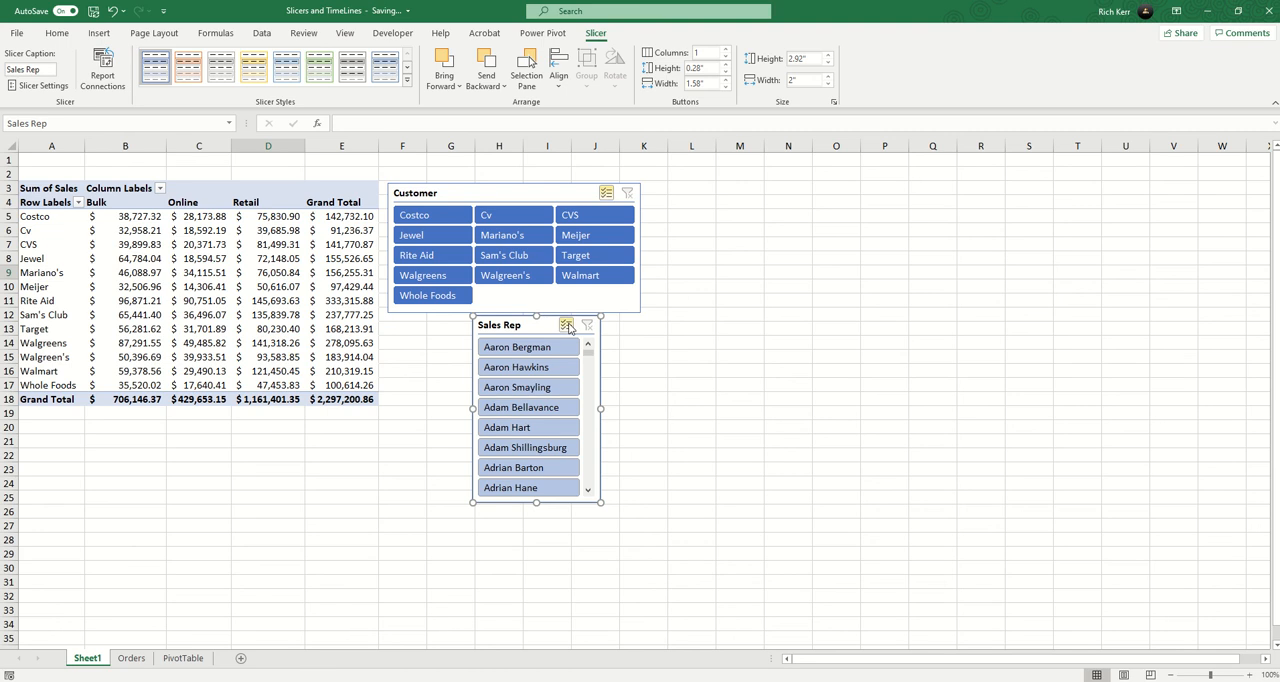
{"action": "left_click_drag", "start_coordinate": [538, 328], "coordinate": [456, 332]}
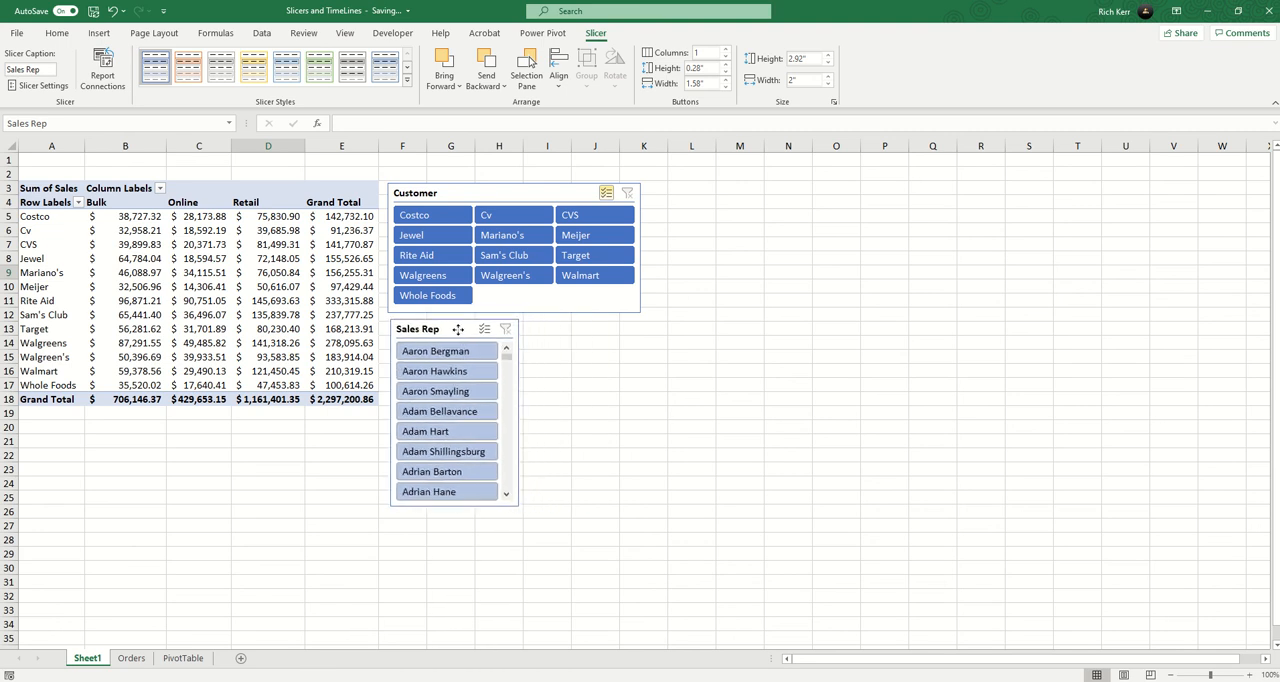
Arrange the Sales Rep slicer in 8 columns and enlarge it to about 4.64" high and 10.65" wide.
{"action": "left_click", "coordinate": [728, 52]}
{"action": "left_click", "coordinate": [728, 52]}
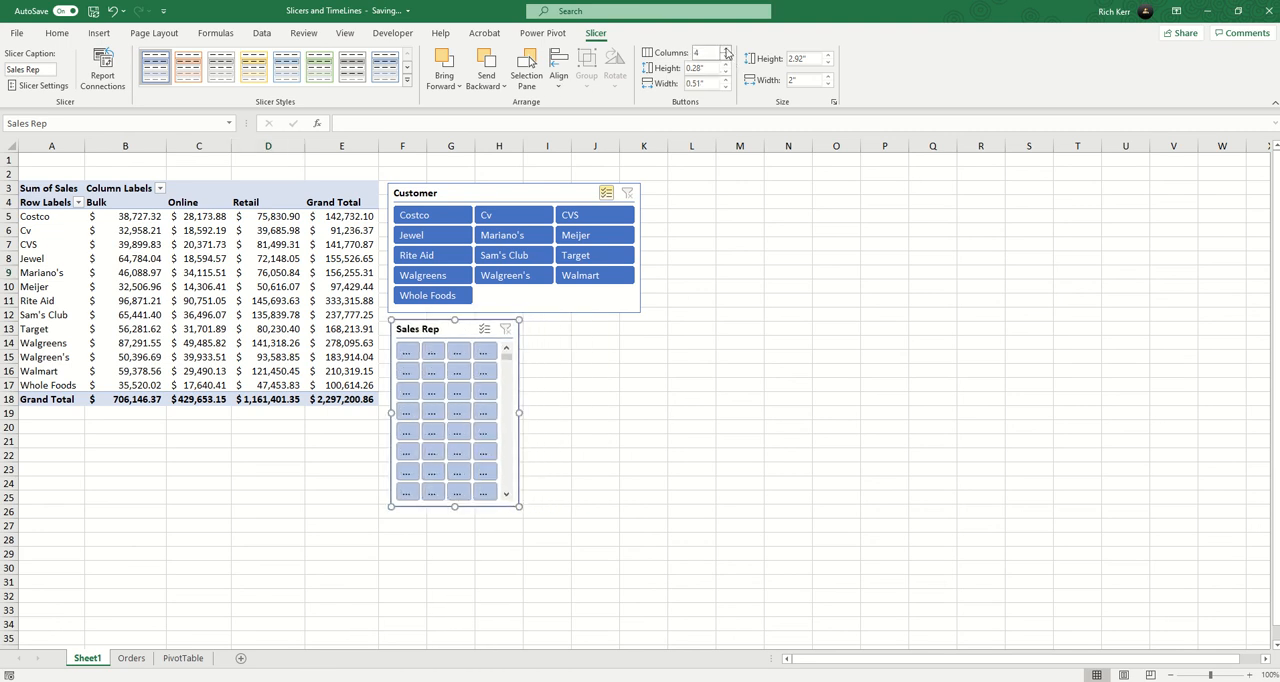
{"action": "left_click", "coordinate": [728, 52]}
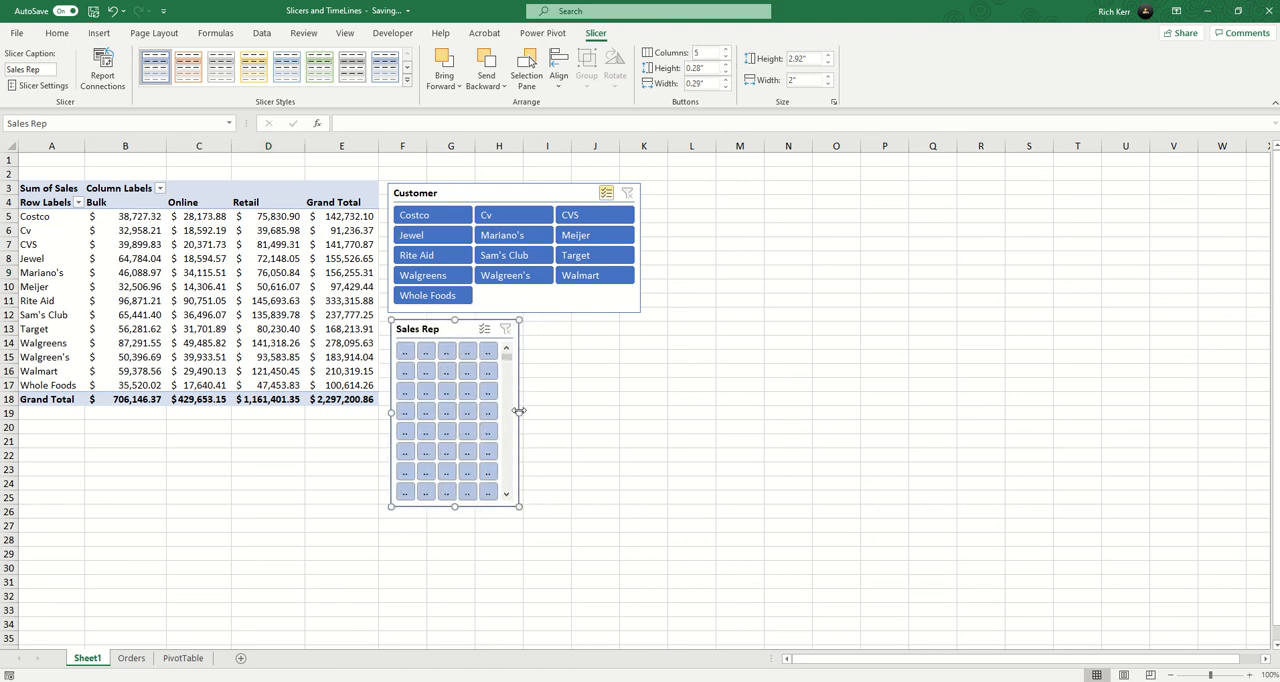
{"action": "left_click_drag", "start_coordinate": [519, 410], "coordinate": [797, 438]}
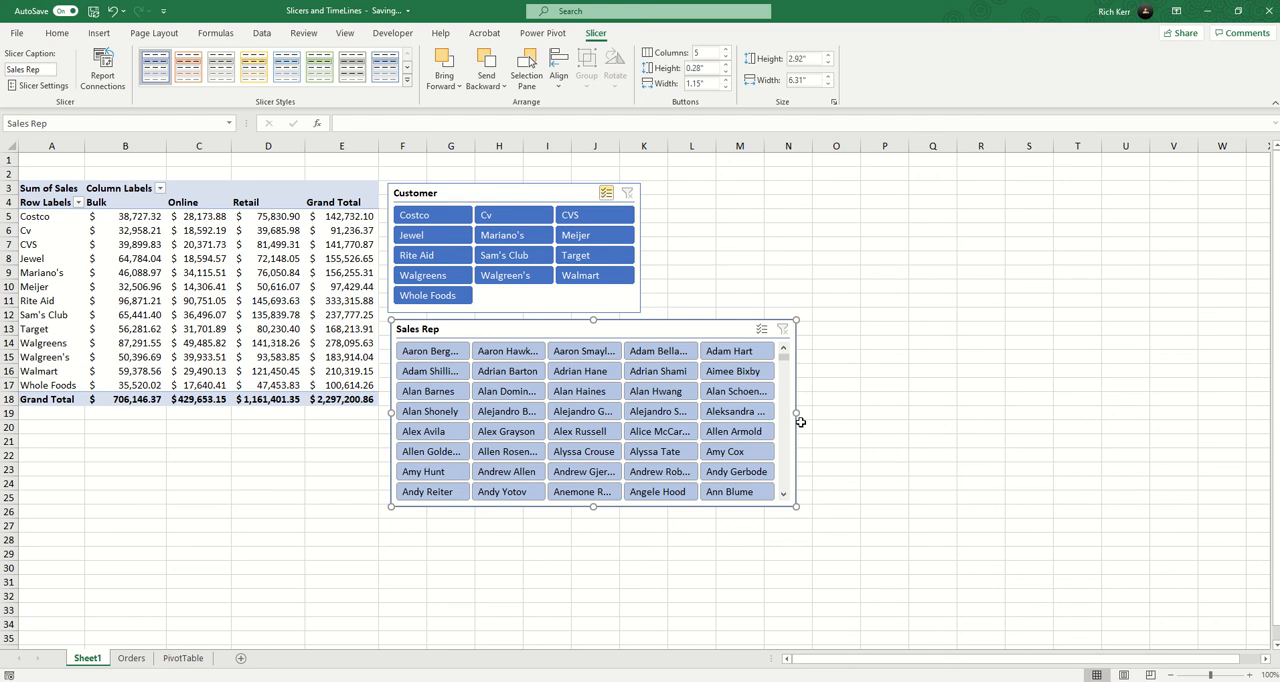
{"action": "left_click", "coordinate": [727, 49]}
{"action": "left_click", "coordinate": [727, 49]}
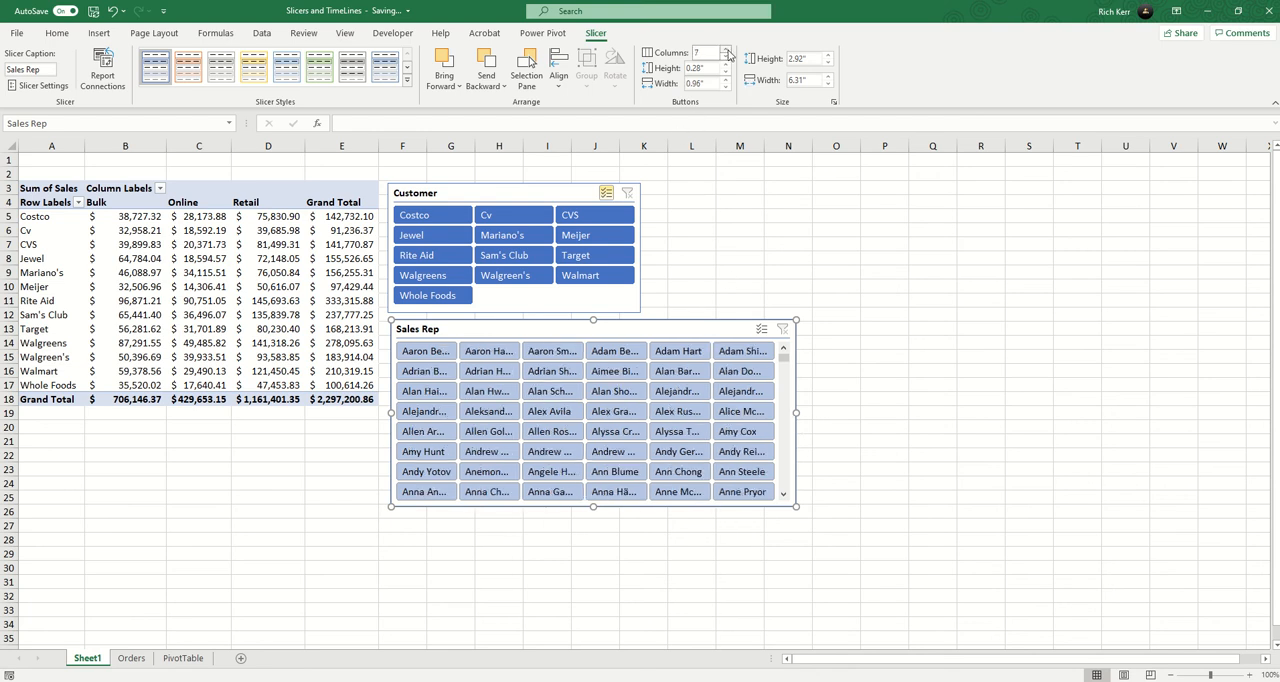
{"action": "left_click", "coordinate": [728, 52]}
{"action": "left_click_drag", "start_coordinate": [796, 412], "coordinate": [1076, 412]}
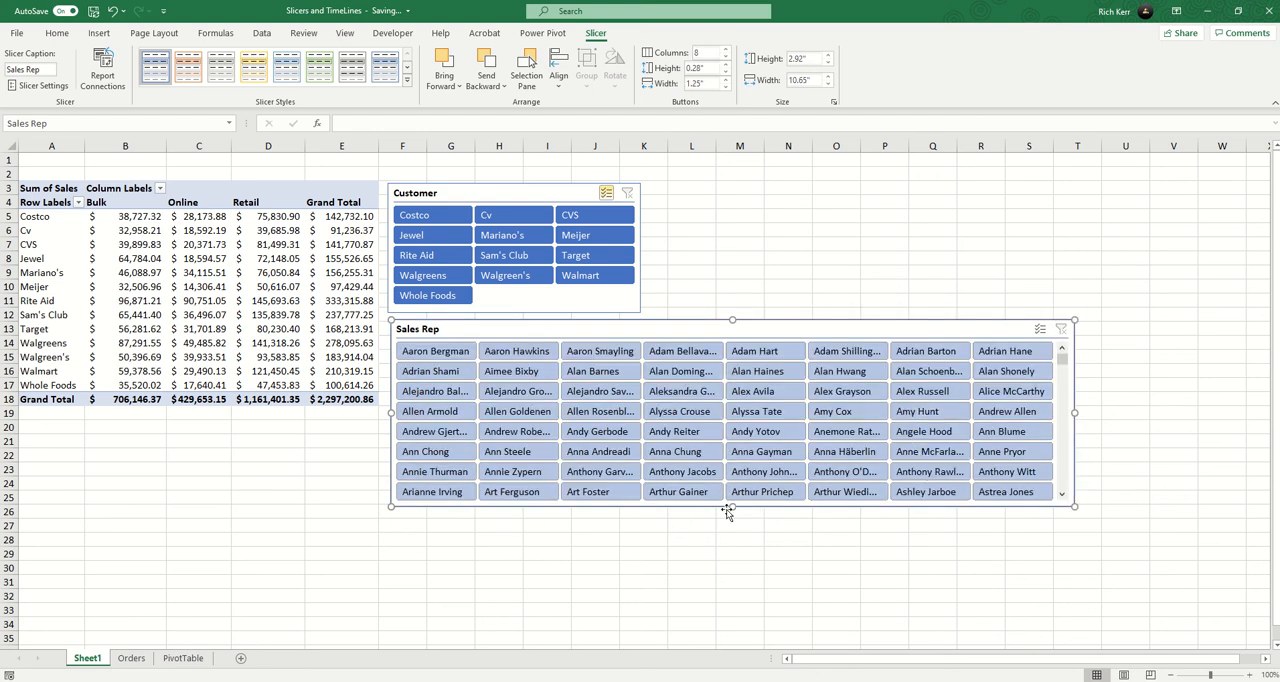
{"action": "left_click_drag", "start_coordinate": [731, 507], "coordinate": [720, 617]}
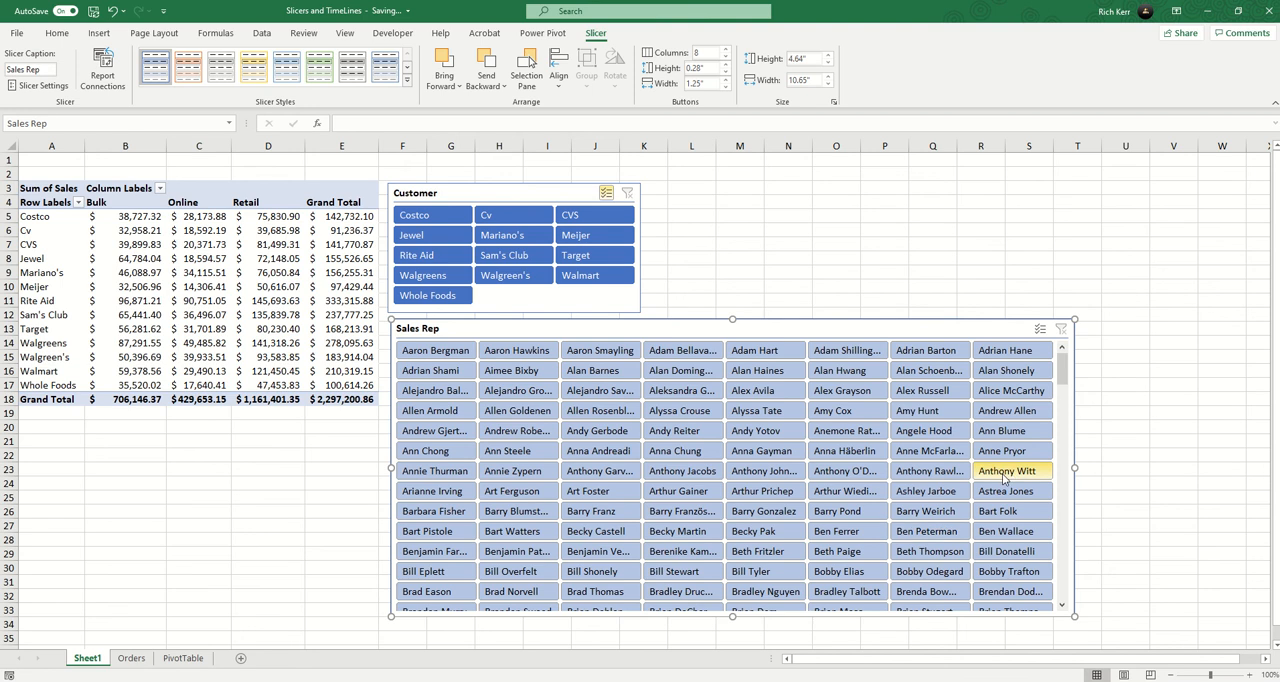
Filter the PivotTable to a single sales rep further down the Sales Rep slicer's list.
{"action": "left_click_drag", "start_coordinate": [1063, 378], "coordinate": [1060, 417]}
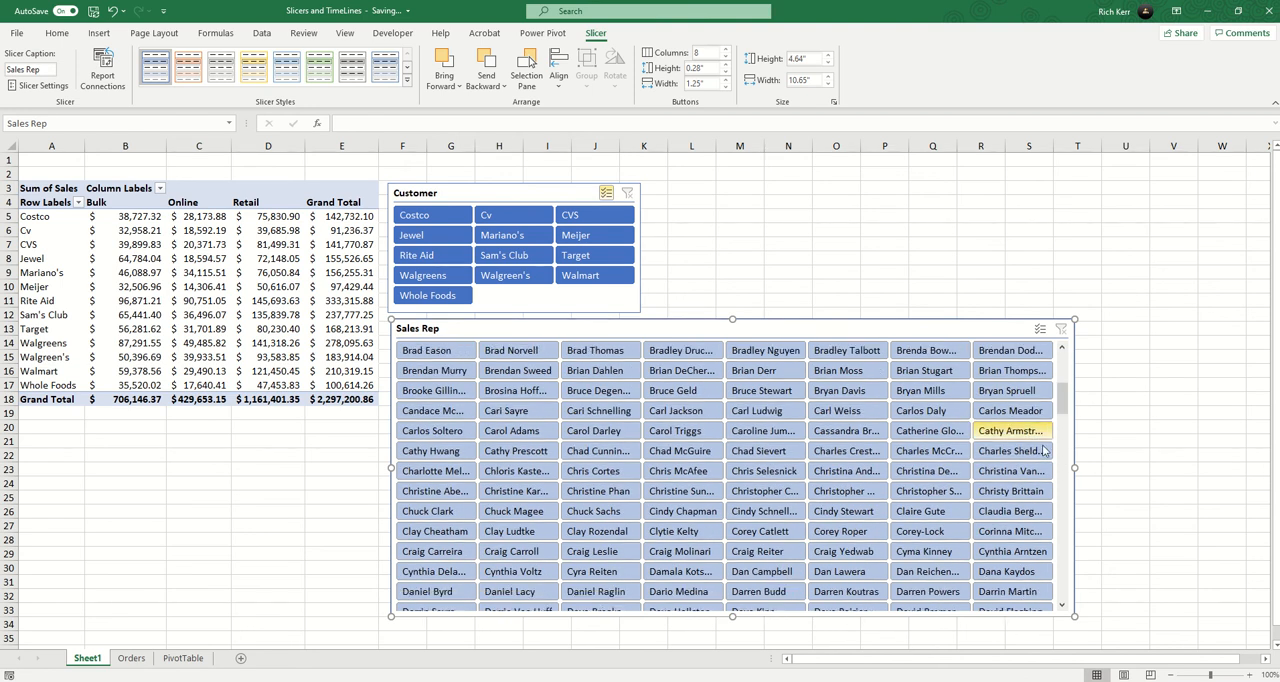
{"action": "left_click", "coordinate": [710, 452]}
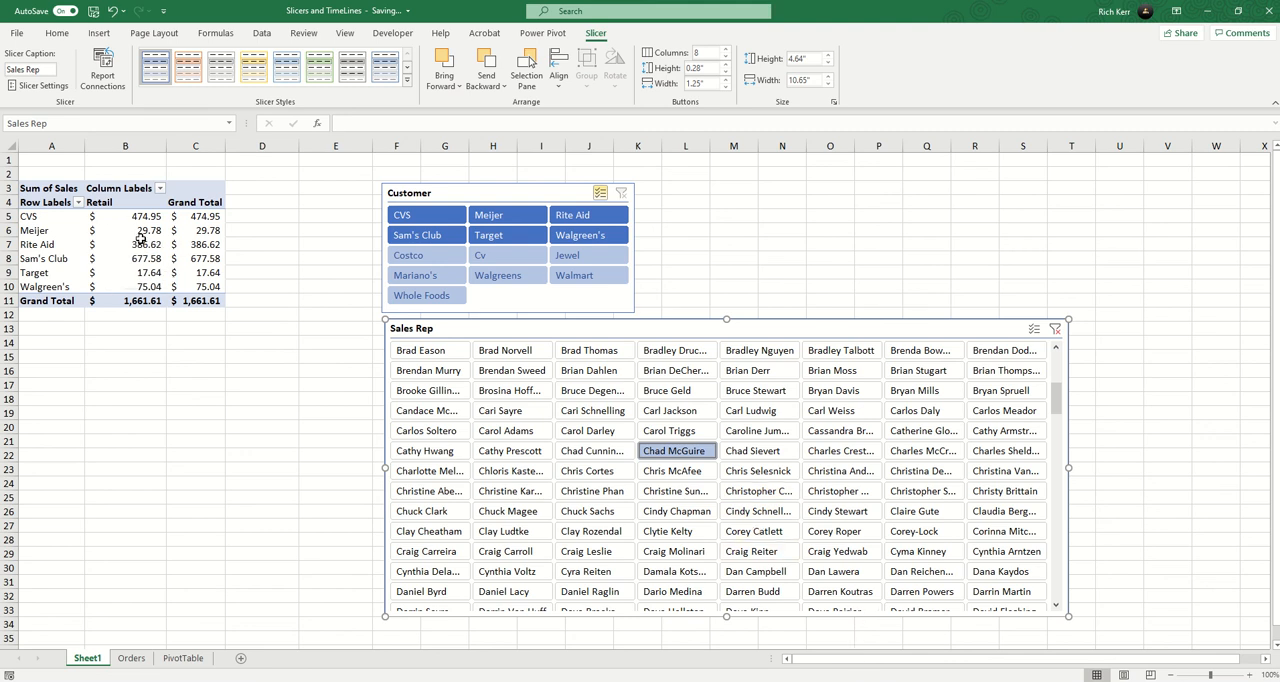
{"action": "scroll", "coordinate": [800, 400], "scroll_direction": "down", "scroll_amount": 5}
{"action": "scroll", "coordinate": [680, 375], "scroll_direction": "up", "scroll_amount": 5}
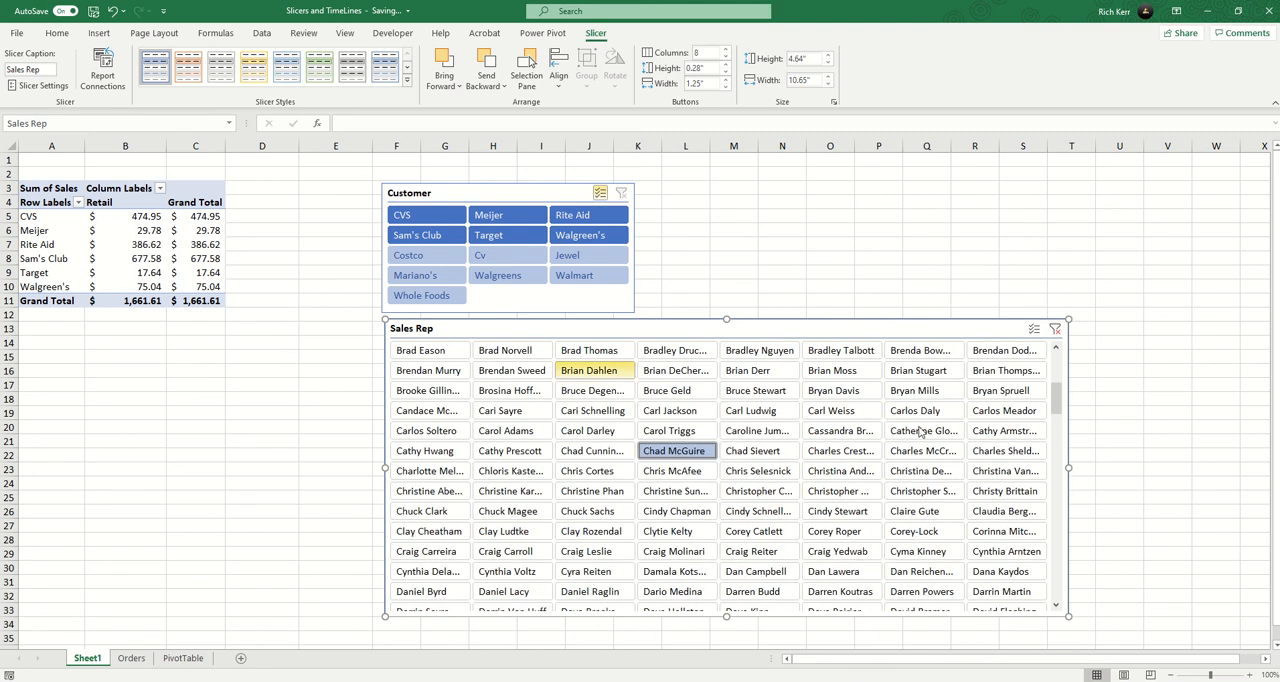
Clear the Sales Rep slicer's filter and remove that slicer from the sheet.
{"action": "left_click", "coordinate": [1055, 330]}
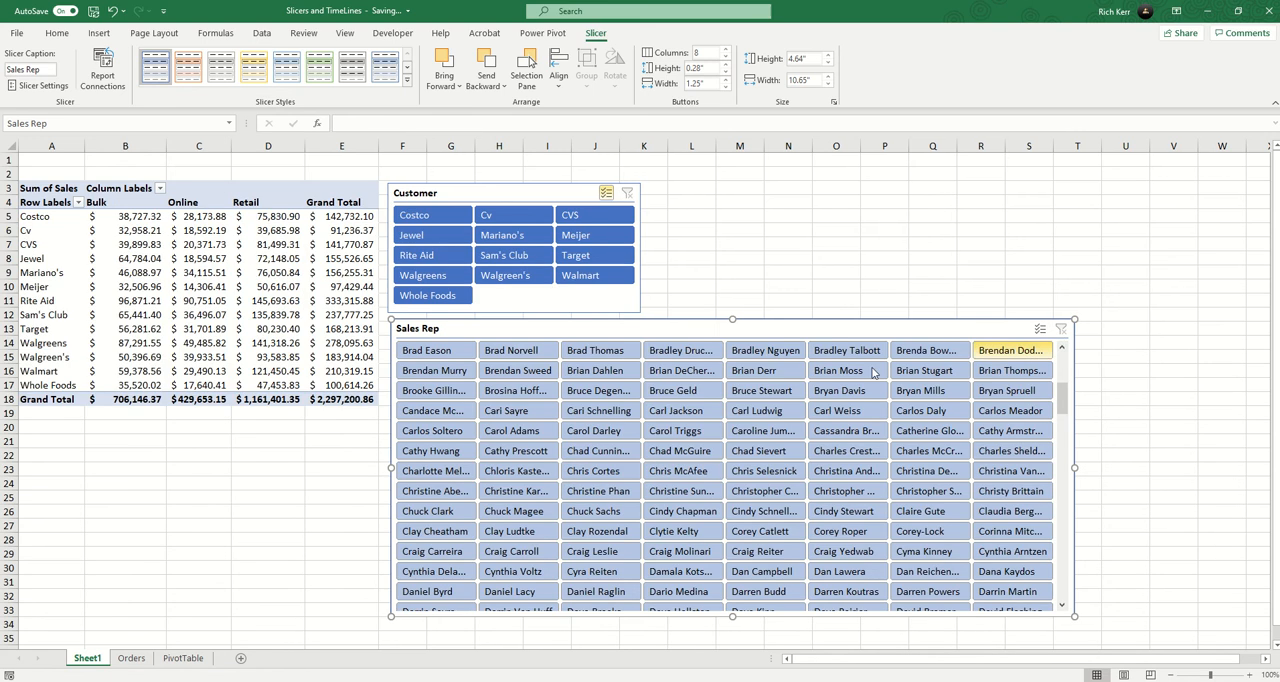
{"action": "right_click", "coordinate": [826, 327]}
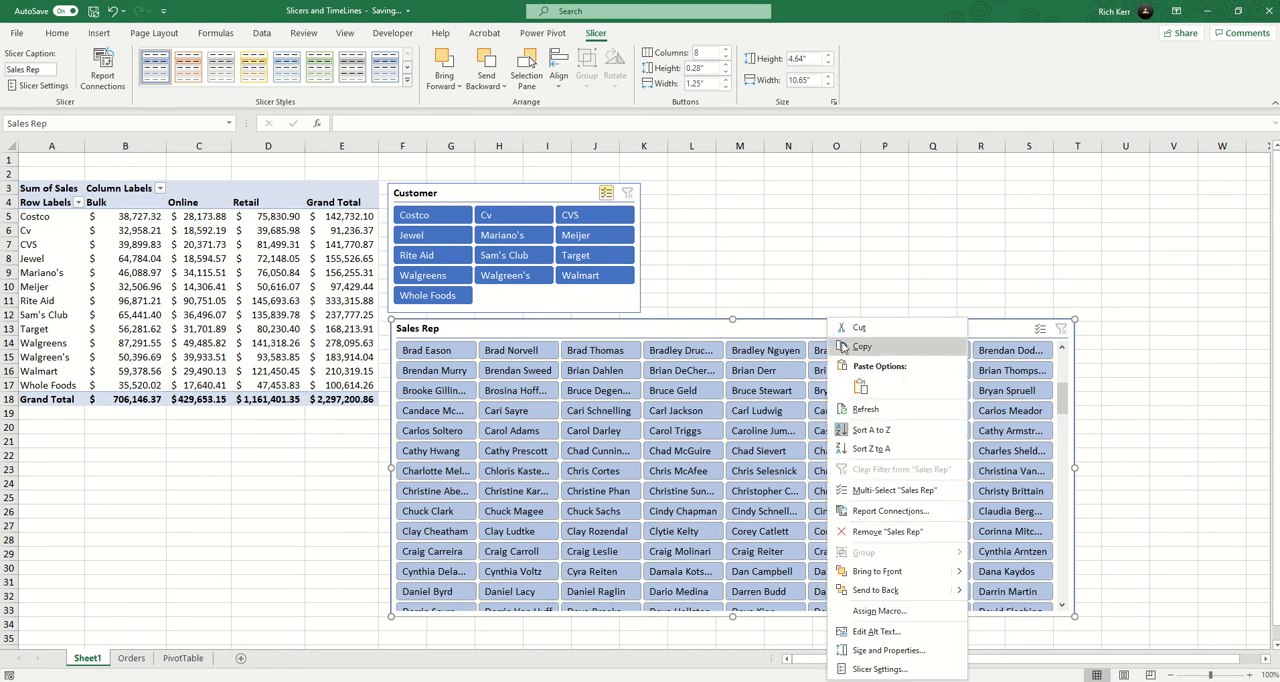
{"action": "left_click", "coordinate": [884, 531]}
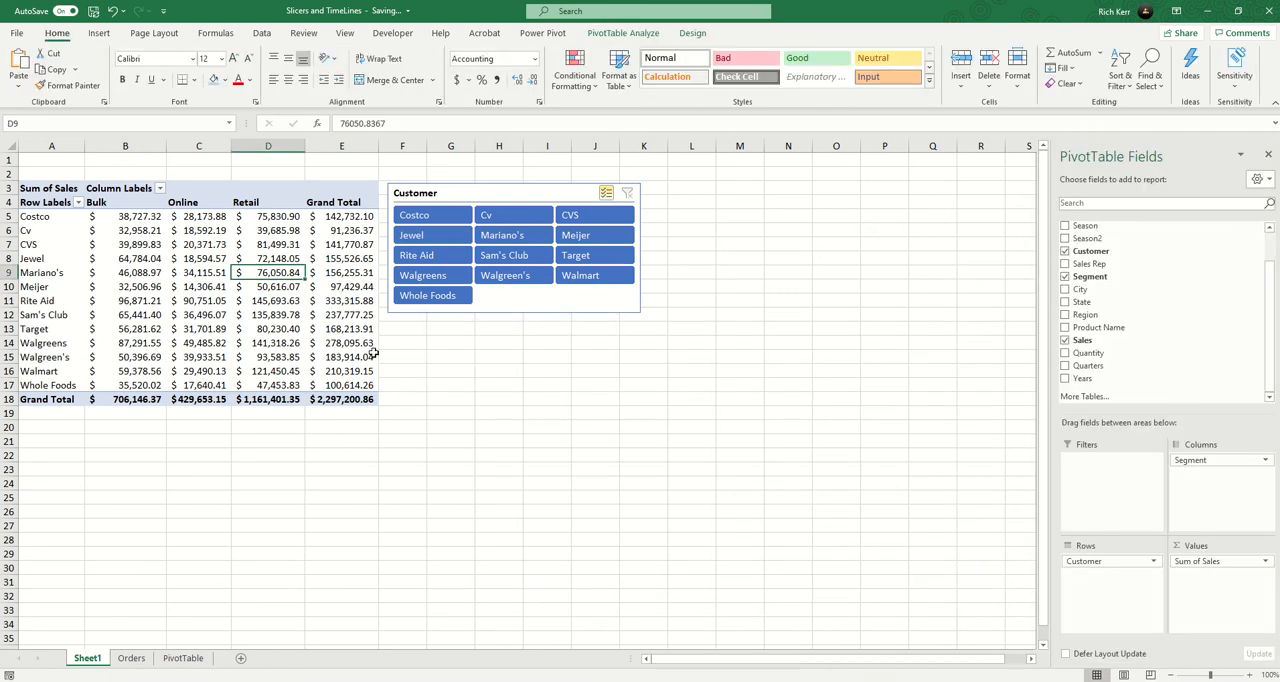
Add the State field to the PivotTable's rows and take it out again.
{"action": "left_click", "coordinate": [1065, 302]}
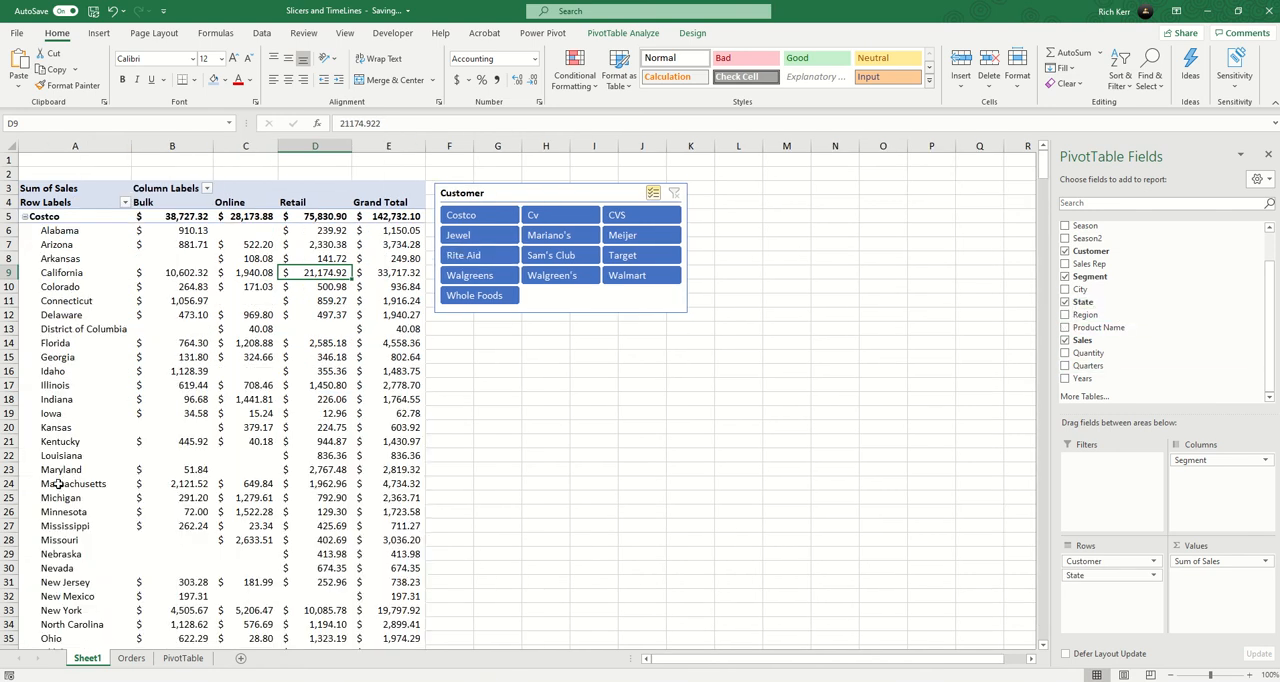
{"action": "left_click", "coordinate": [1065, 302]}
Insert a State slicer for the PivotTable.
{"action": "left_click", "coordinate": [184, 260]}
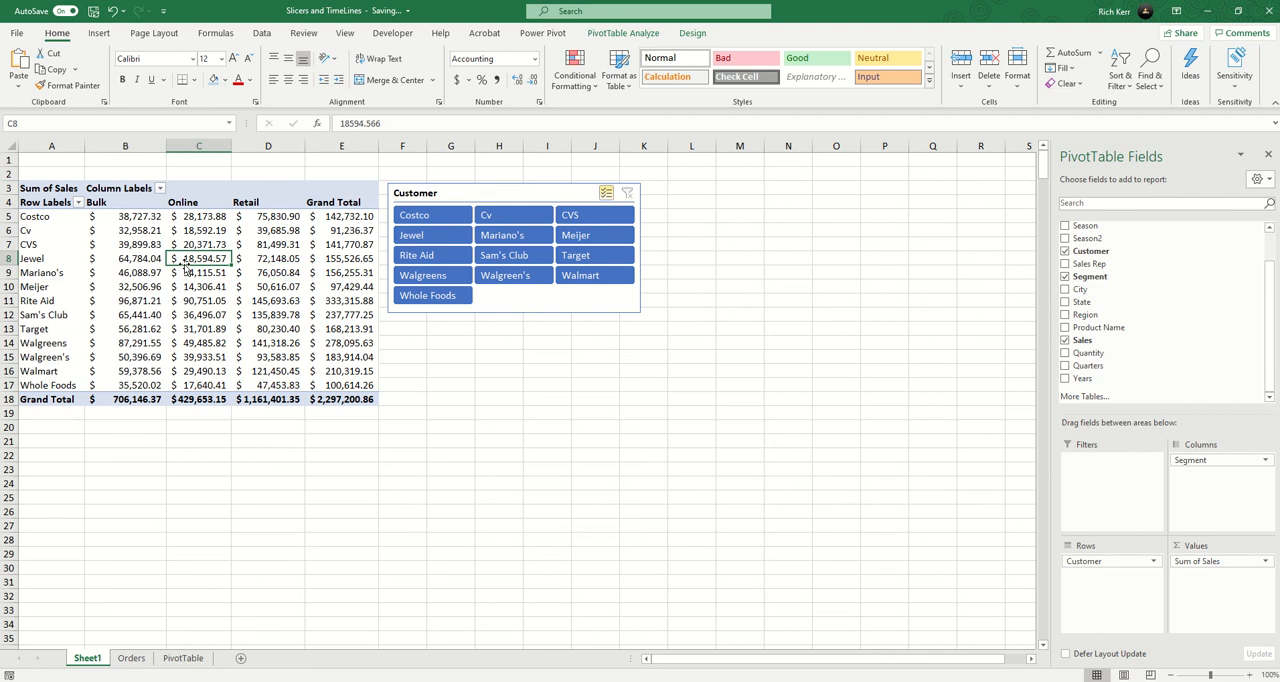
{"action": "left_click", "coordinate": [623, 33]}
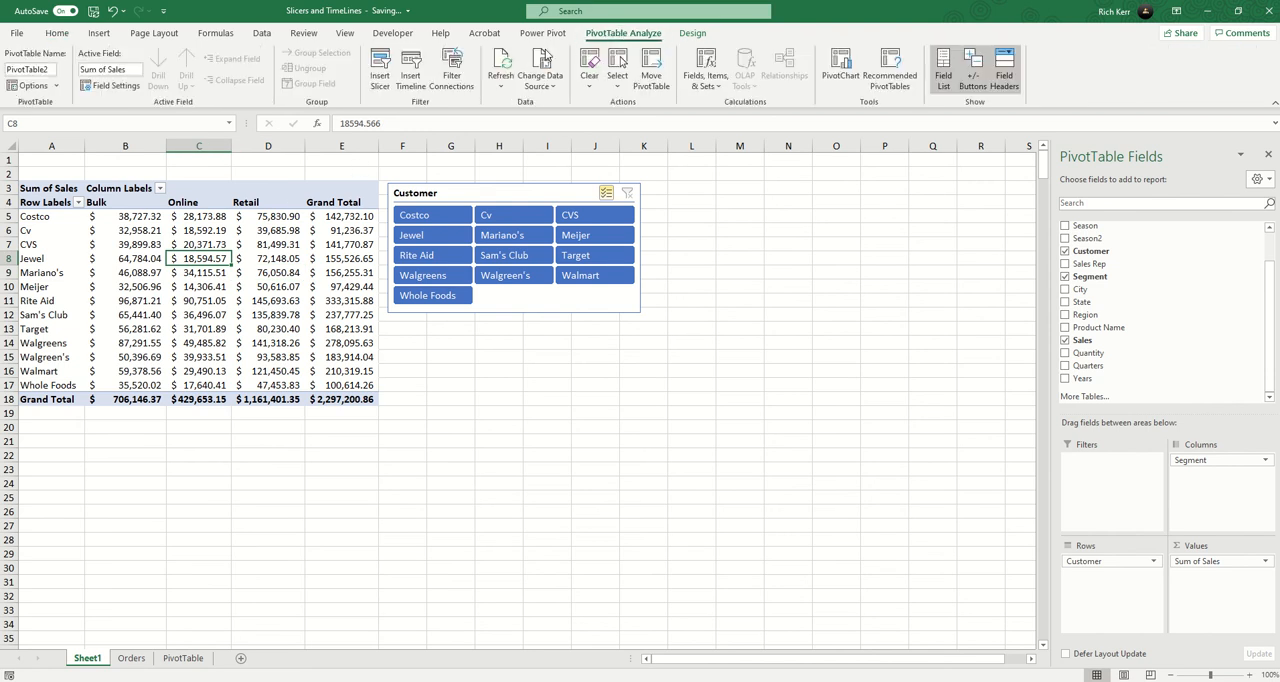
{"action": "left_click", "coordinate": [378, 80]}
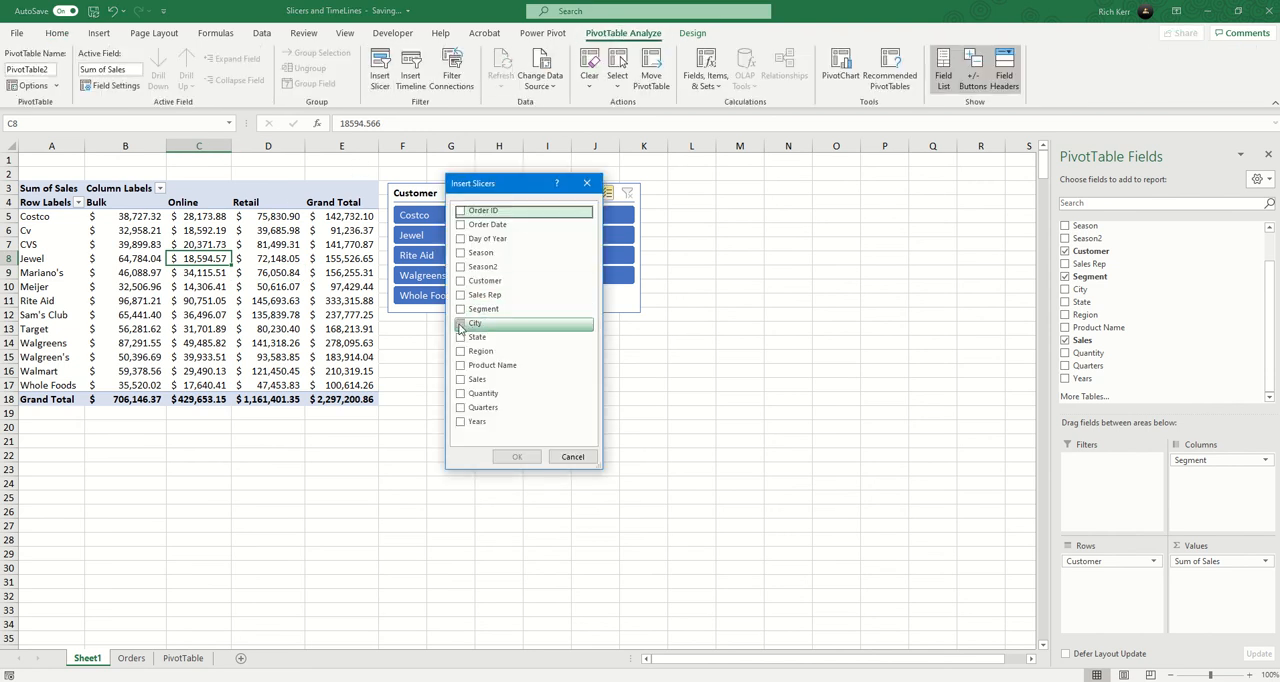
{"action": "left_click", "coordinate": [462, 337]}
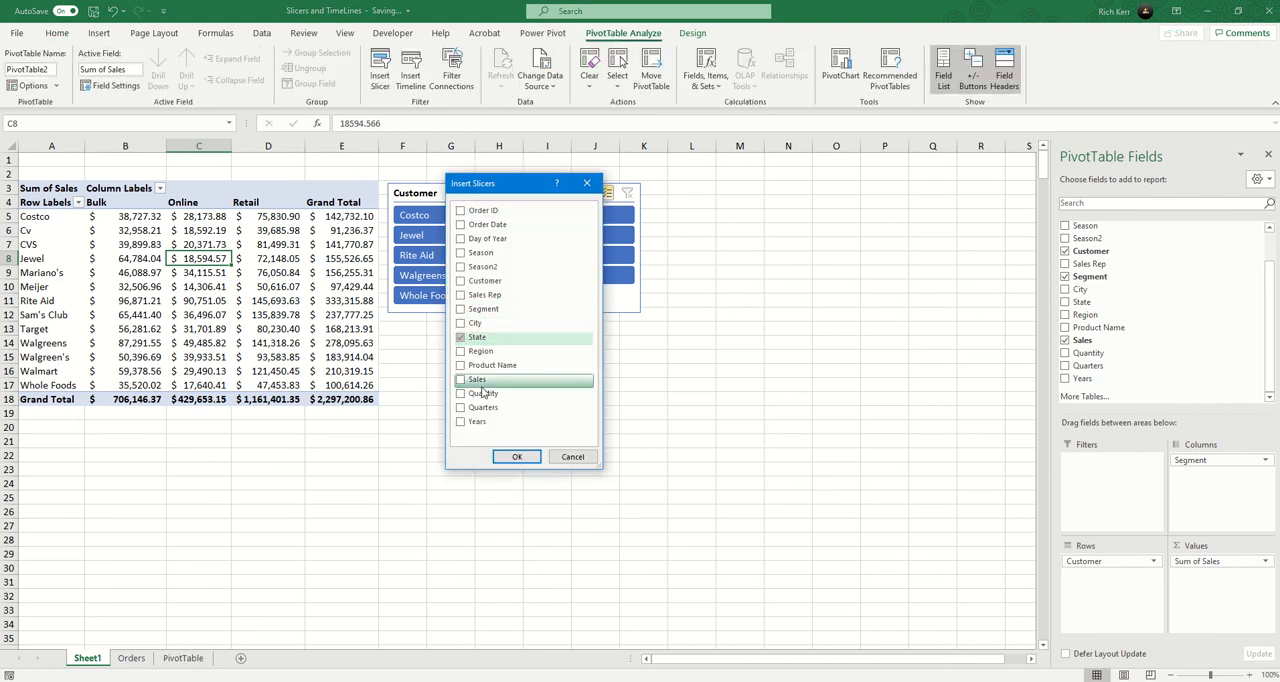
{"action": "left_click", "coordinate": [517, 456]}
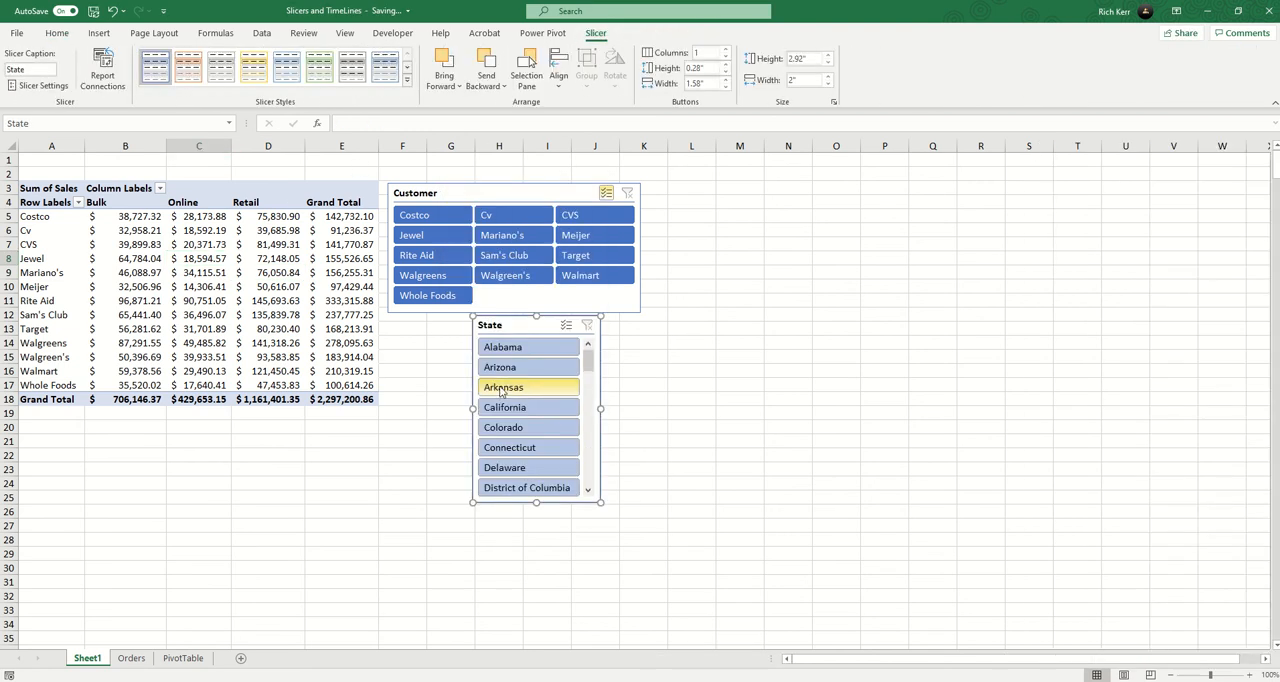
Arrange the State slicer in 5 columns, beside the Customer slicer, about 4.33" high and 7.09" wide.
{"action": "left_click", "coordinate": [727, 49]}
{"action": "left_click", "coordinate": [727, 49]}
{"action": "left_click", "coordinate": [727, 49]}
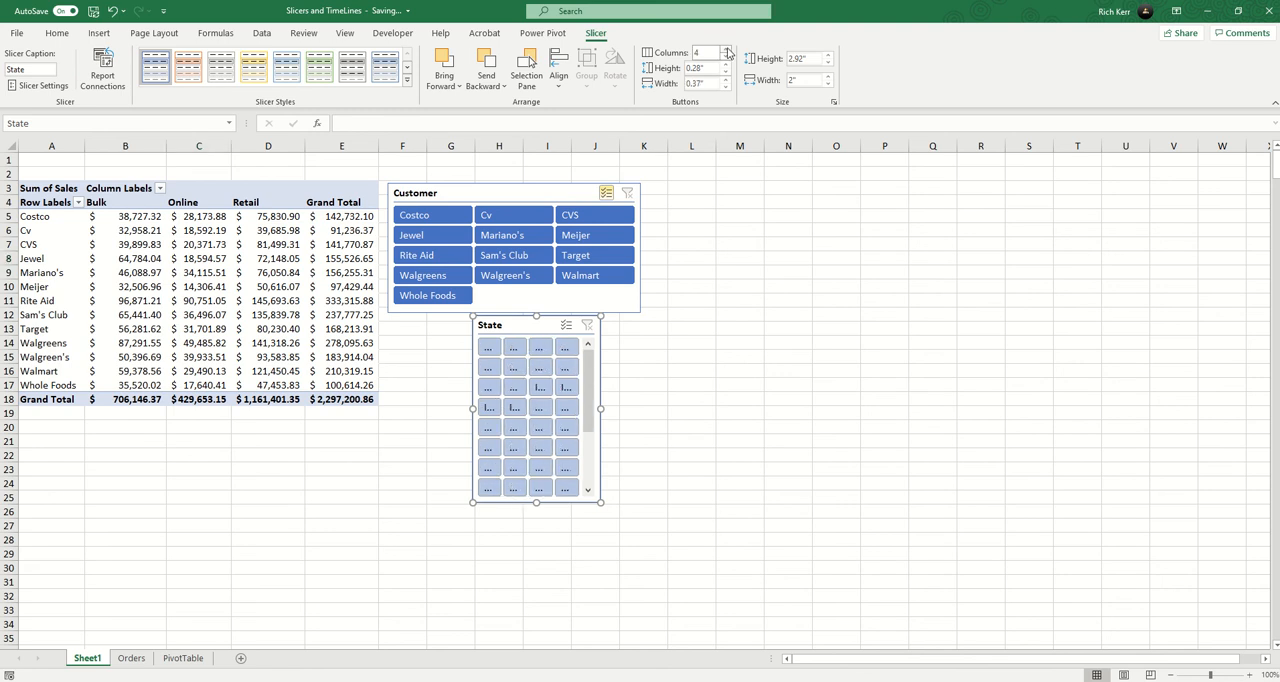
{"action": "left_click", "coordinate": [727, 49]}
{"action": "left_click_drag", "start_coordinate": [600, 408], "coordinate": [848, 408]}
{"action": "left_click_drag", "start_coordinate": [729, 322], "coordinate": [894, 183]}
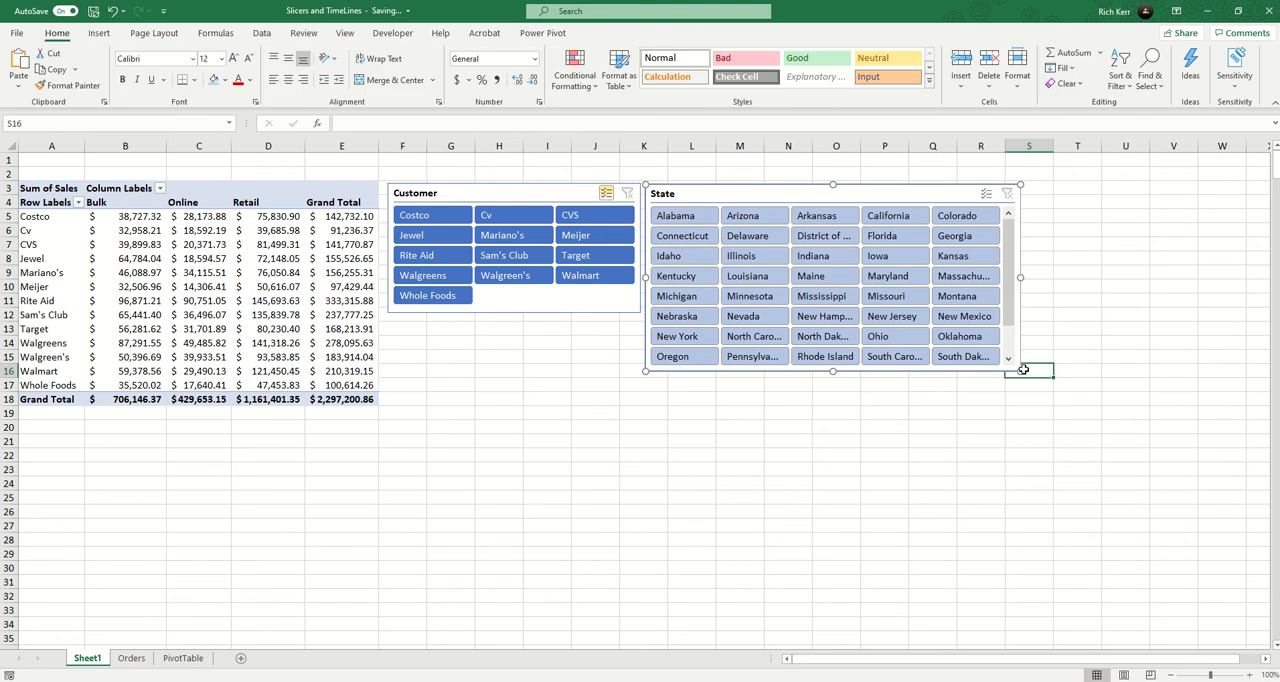
{"action": "left_click_drag", "start_coordinate": [1022, 369], "coordinate": [1100, 464]}
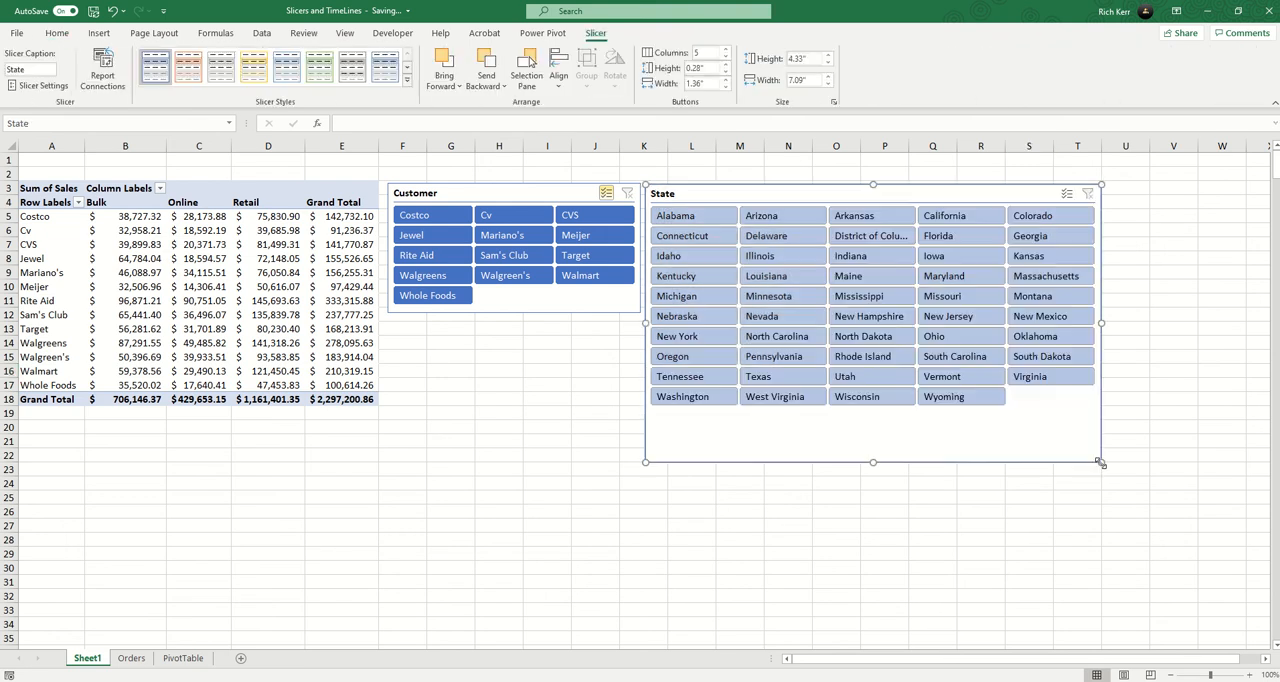
Filter the PivotTable to New Hampshire with the State slicer.
{"action": "left_click", "coordinate": [868, 318]}
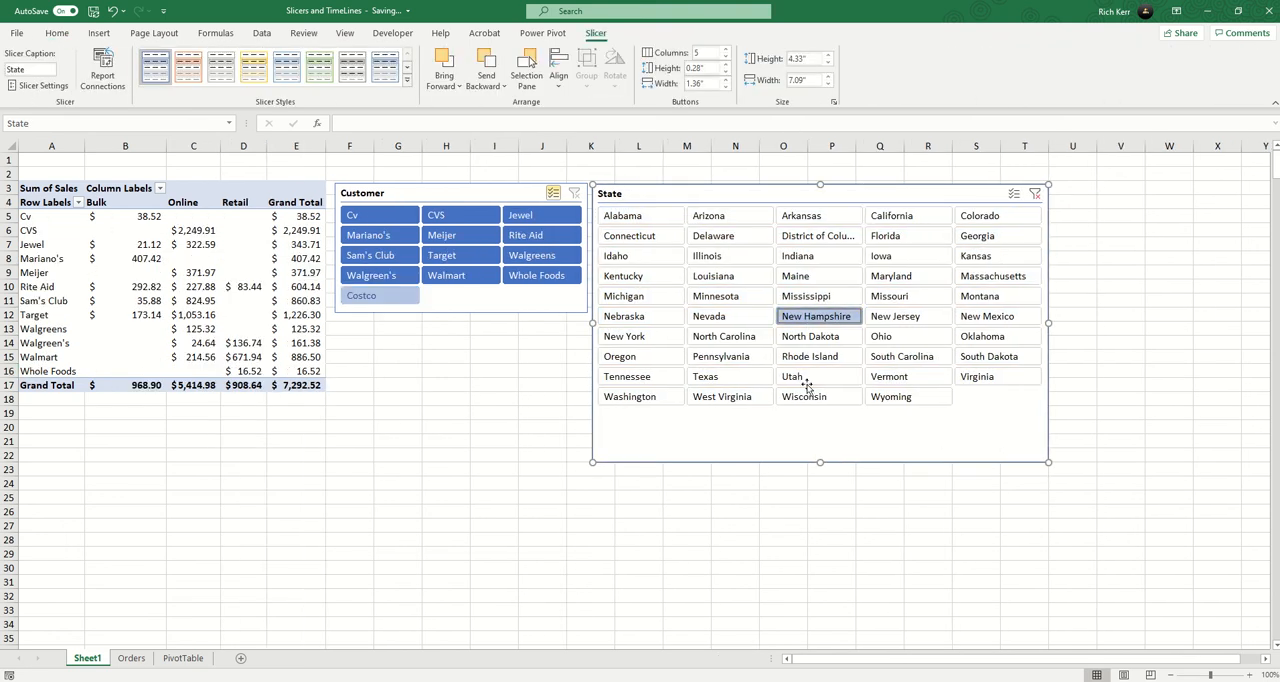
Filter the PivotTable to Texas and, in its place, to Louisiana with the State slicer.
{"action": "left_click", "coordinate": [745, 377]}
{"action": "left_click", "coordinate": [734, 281]}
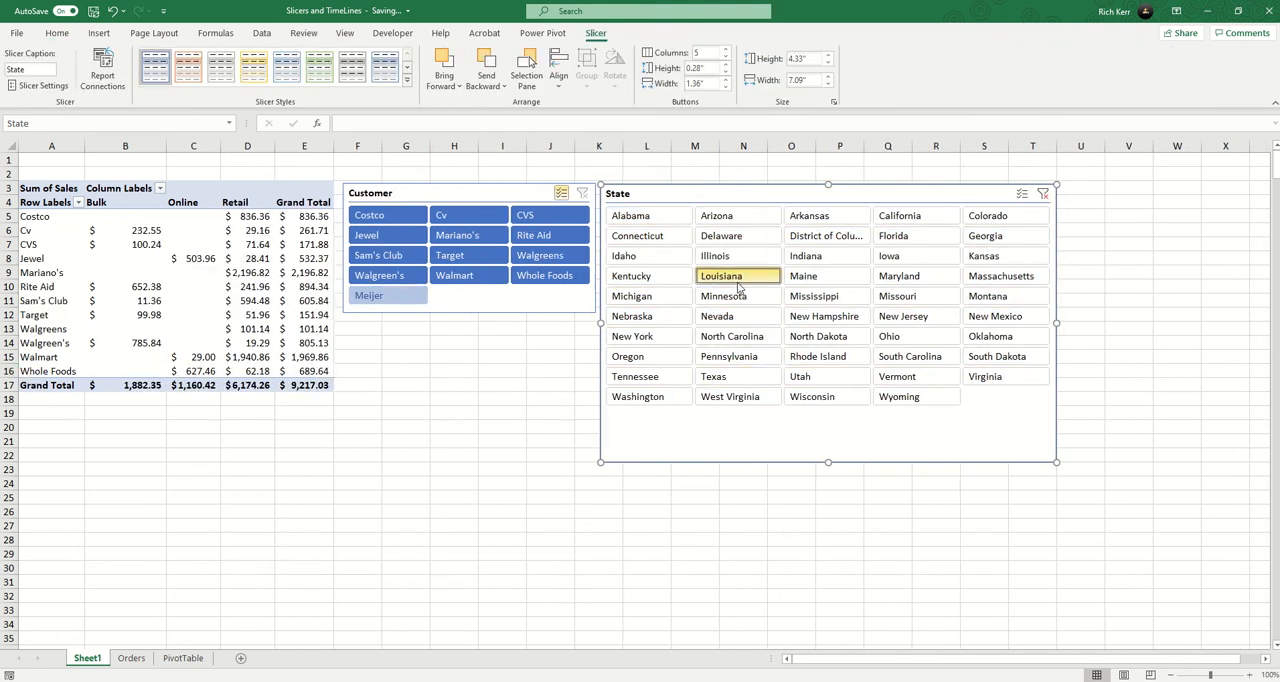
Turn on multi-select in the State slicer and filter to Illinois, Indiana, Iowa, Kansas, Michigan, Minnesota and Missouri, leaving out Louisiana.
{"action": "left_click", "coordinate": [1021, 193]}
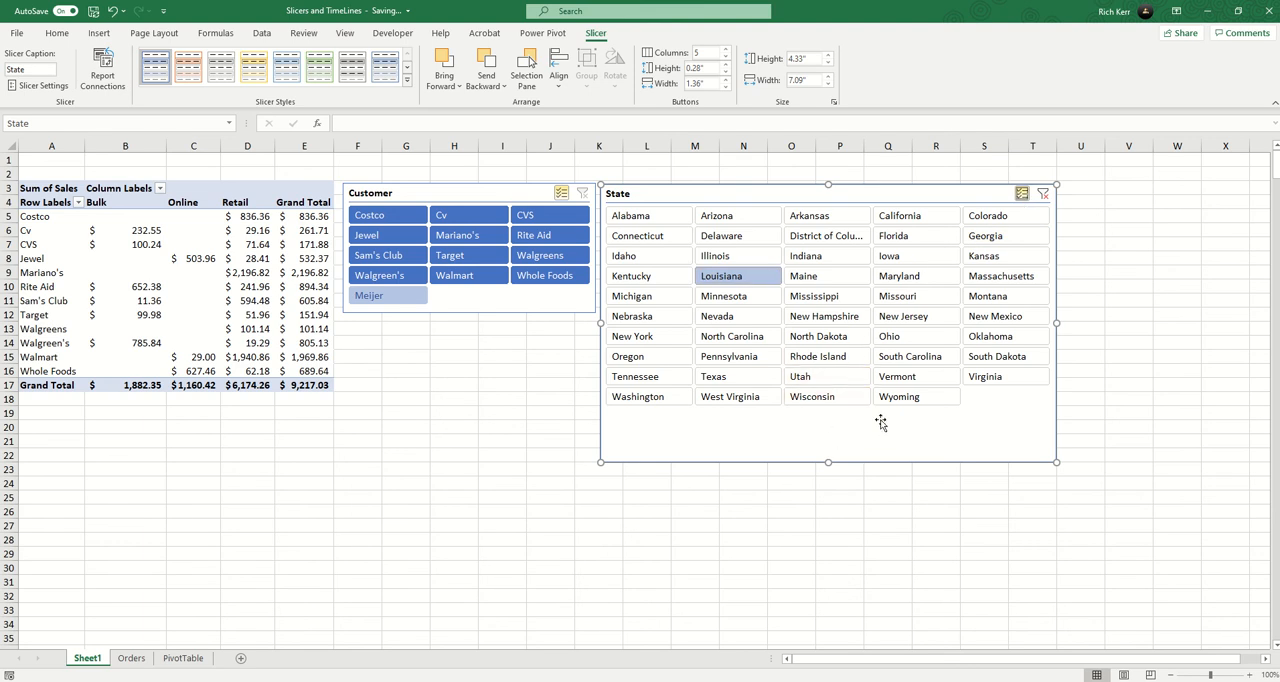
{"action": "left_click", "coordinate": [745, 262]}
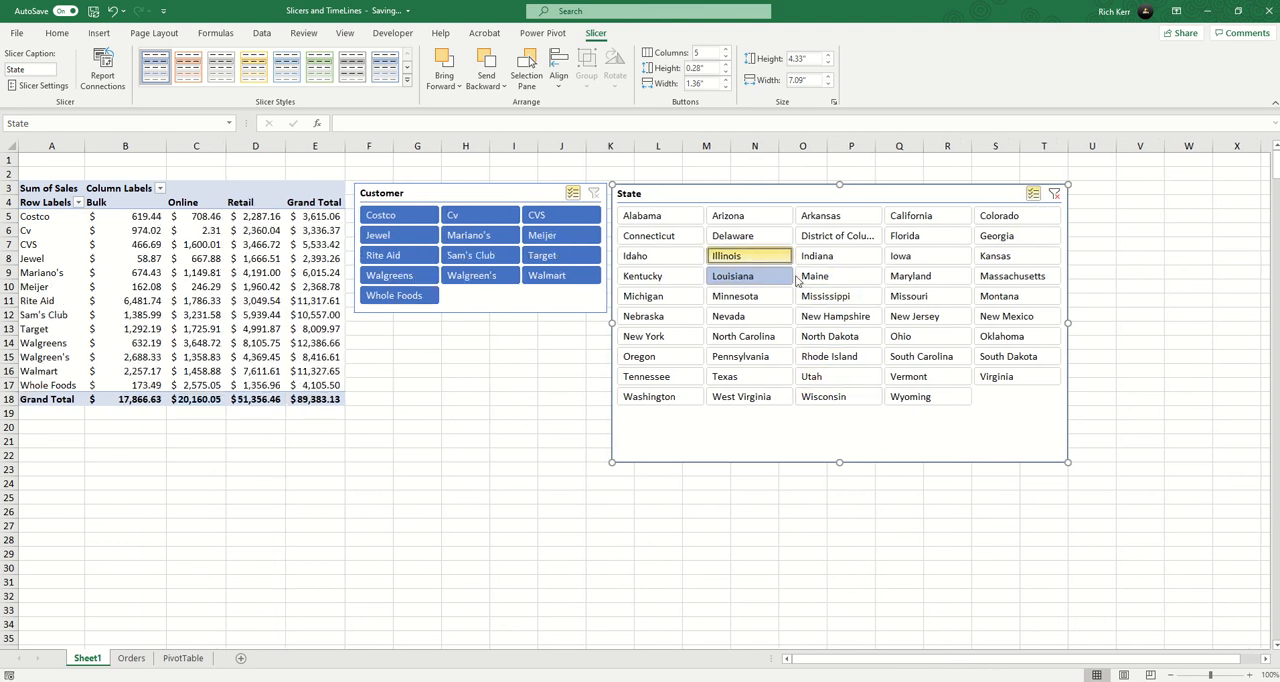
{"action": "left_click", "coordinate": [732, 279]}
{"action": "left_click", "coordinate": [822, 258]}
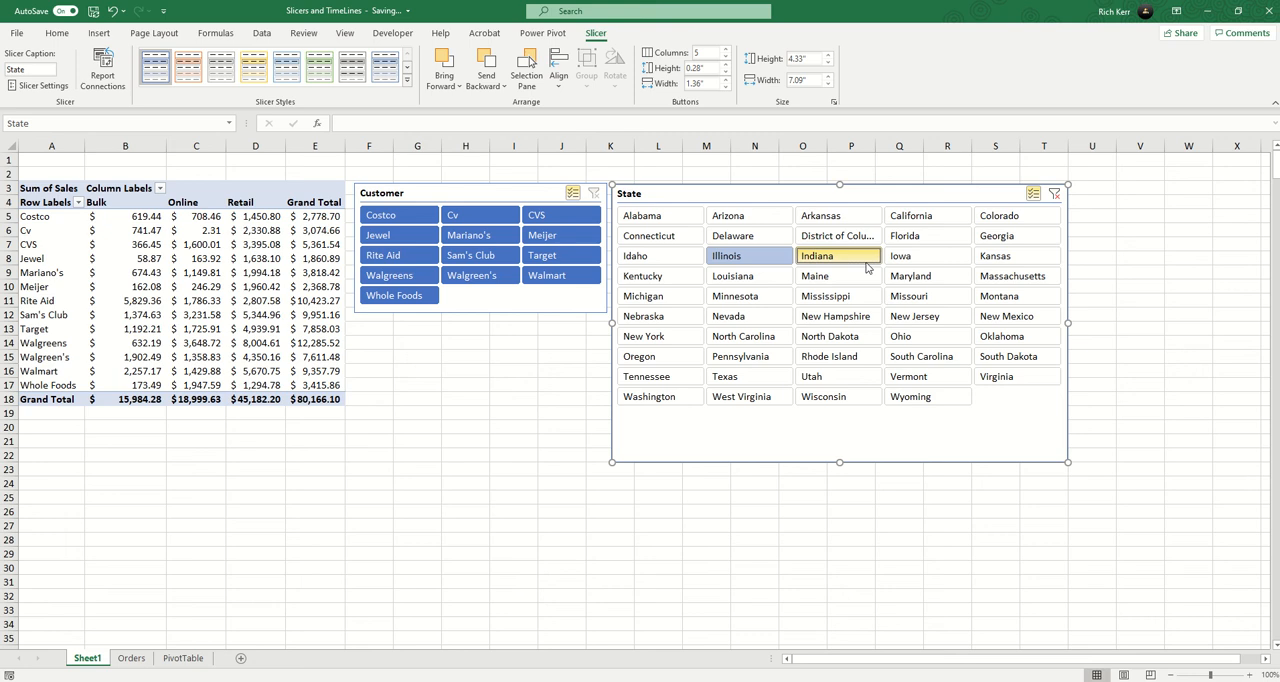
{"action": "left_click", "coordinate": [925, 258]}
{"action": "left_click", "coordinate": [1021, 258]}
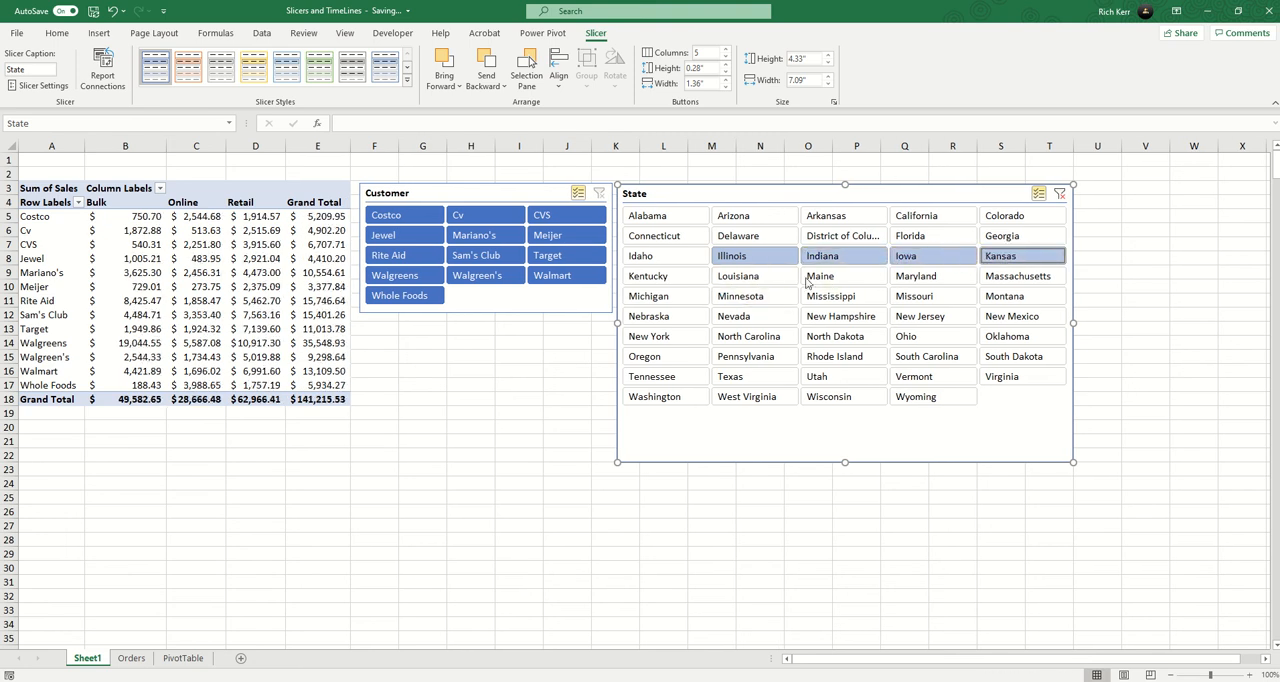
{"action": "left_click", "coordinate": [684, 299]}
{"action": "left_click", "coordinate": [768, 297]}
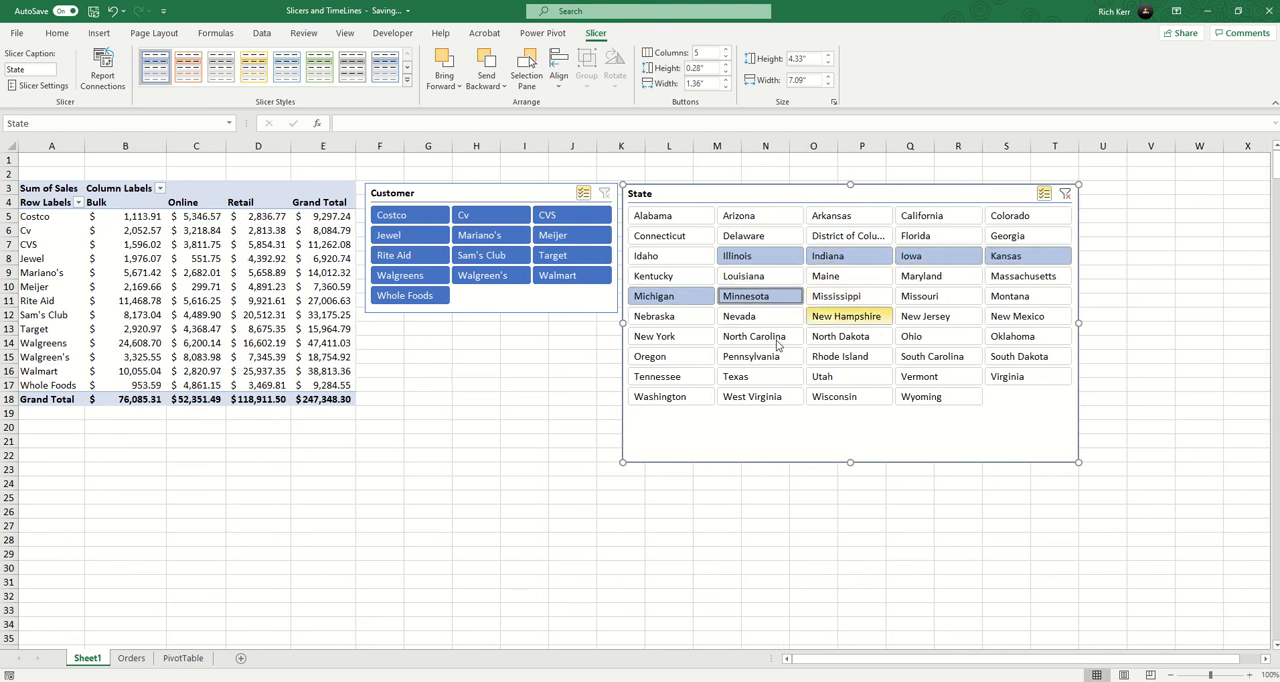
{"action": "left_click", "coordinate": [925, 297]}
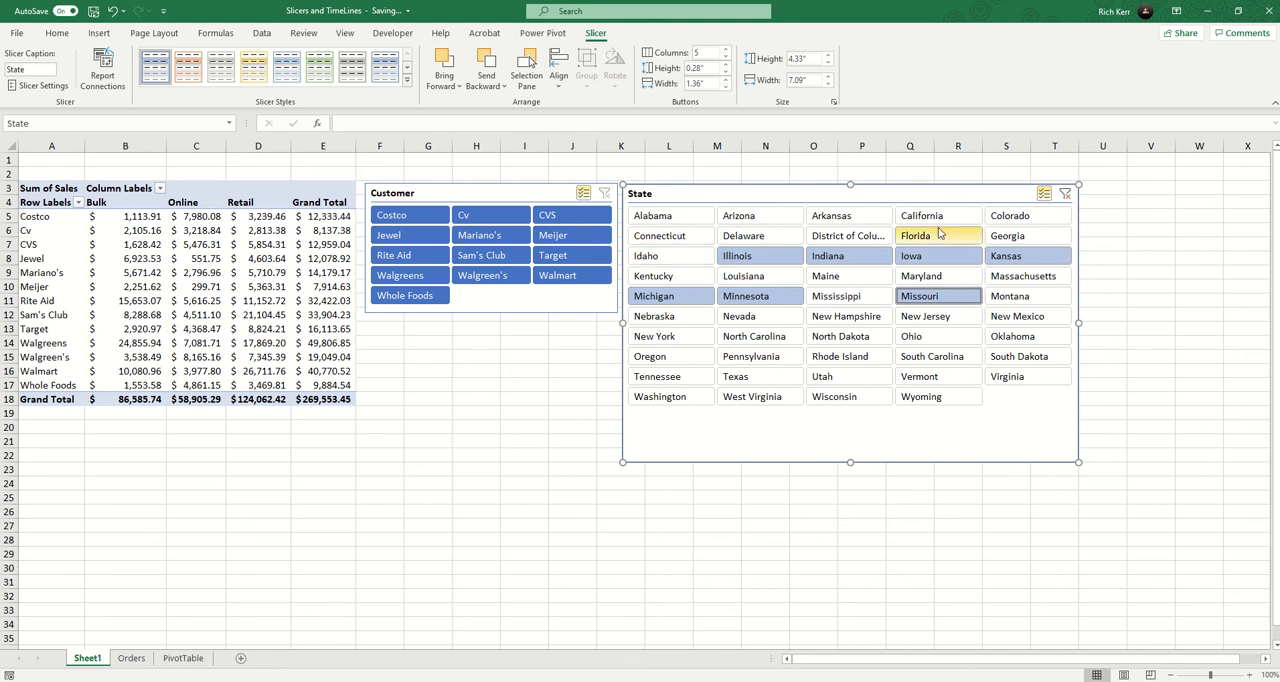
Clear the State slicer's filter and shorten the slicer to about 1.99" high, level with the Customer slicer.
{"action": "left_click", "coordinate": [1065, 193]}
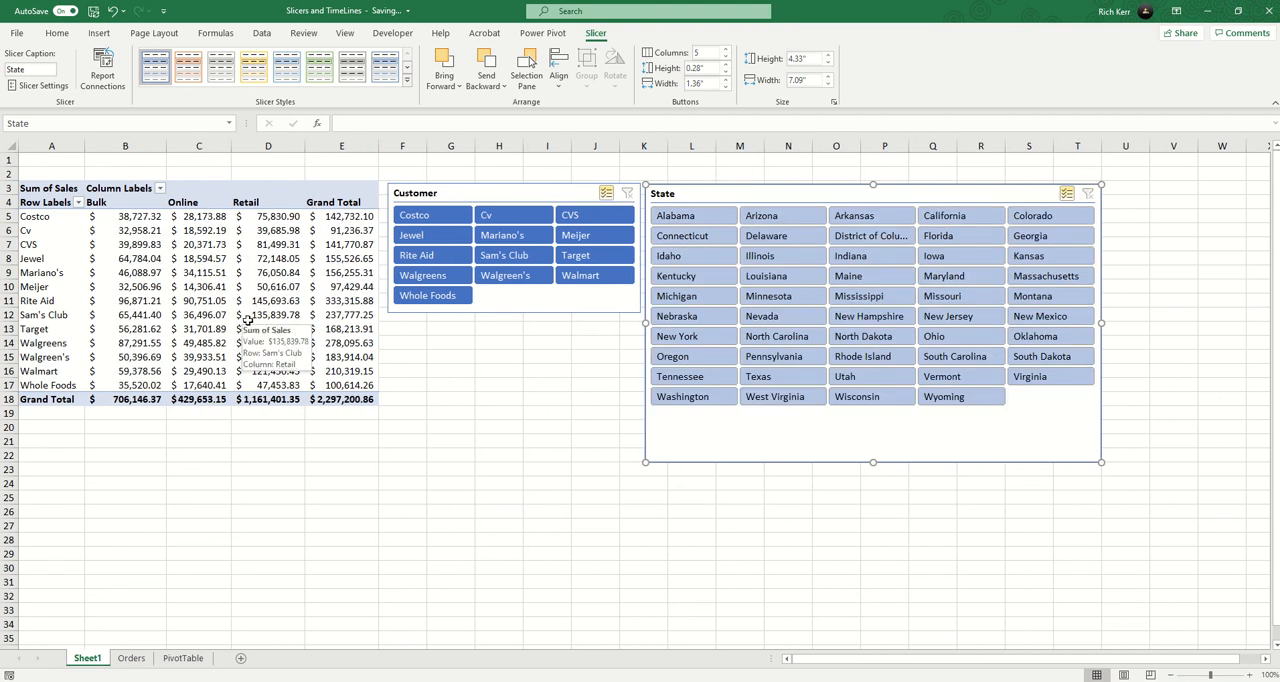
{"action": "left_click_drag", "start_coordinate": [874, 462], "coordinate": [873, 311]}
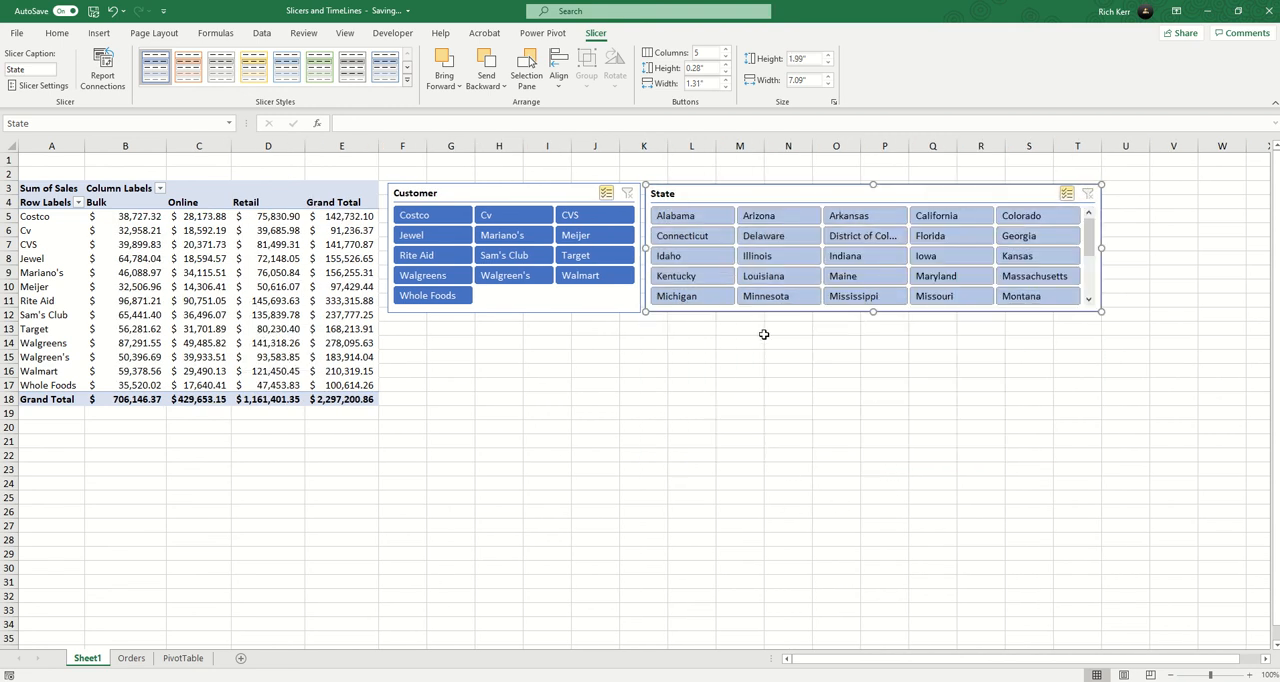
Insert an Order Date timeline for the PivotTable.
{"action": "left_click", "coordinate": [257, 233]}
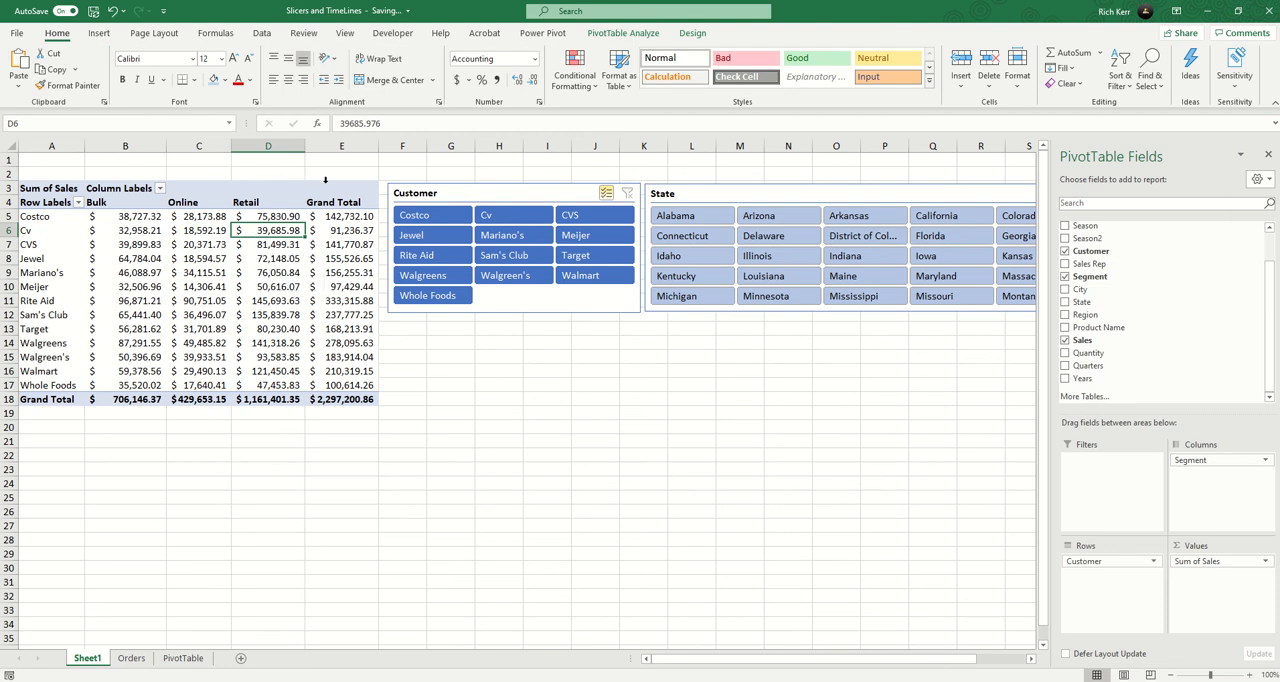
{"action": "left_click", "coordinate": [258, 289]}
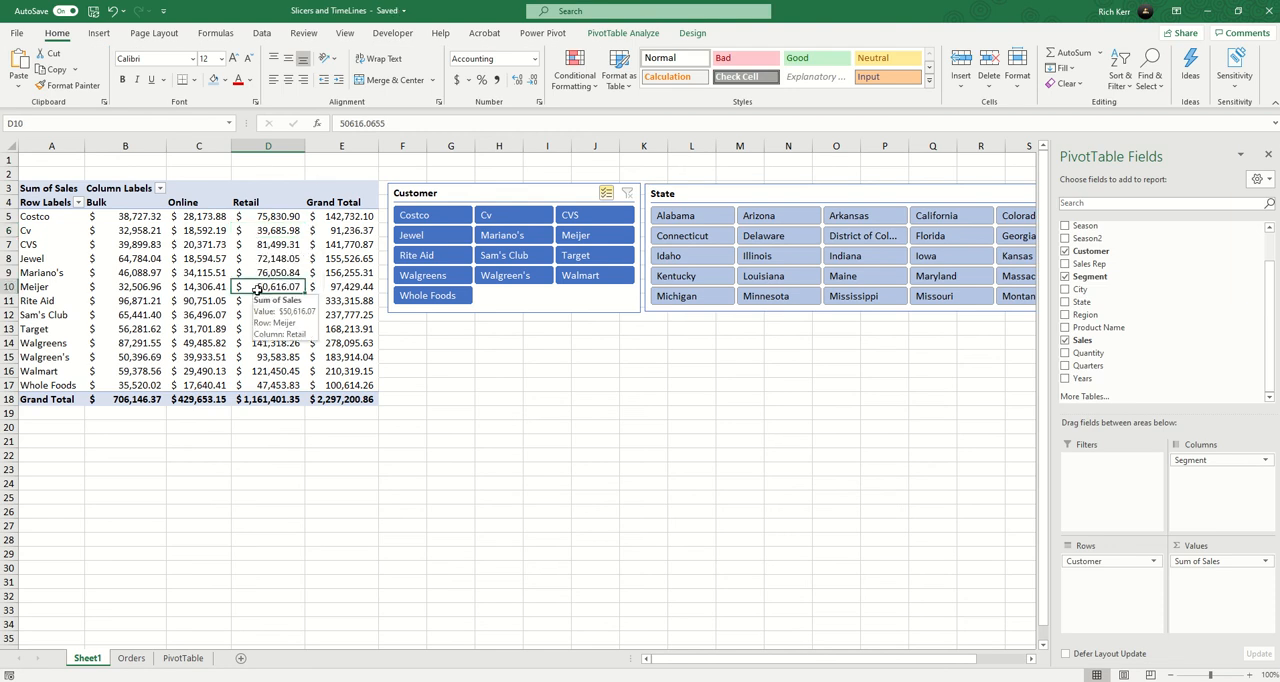
{"action": "left_click", "coordinate": [627, 33]}
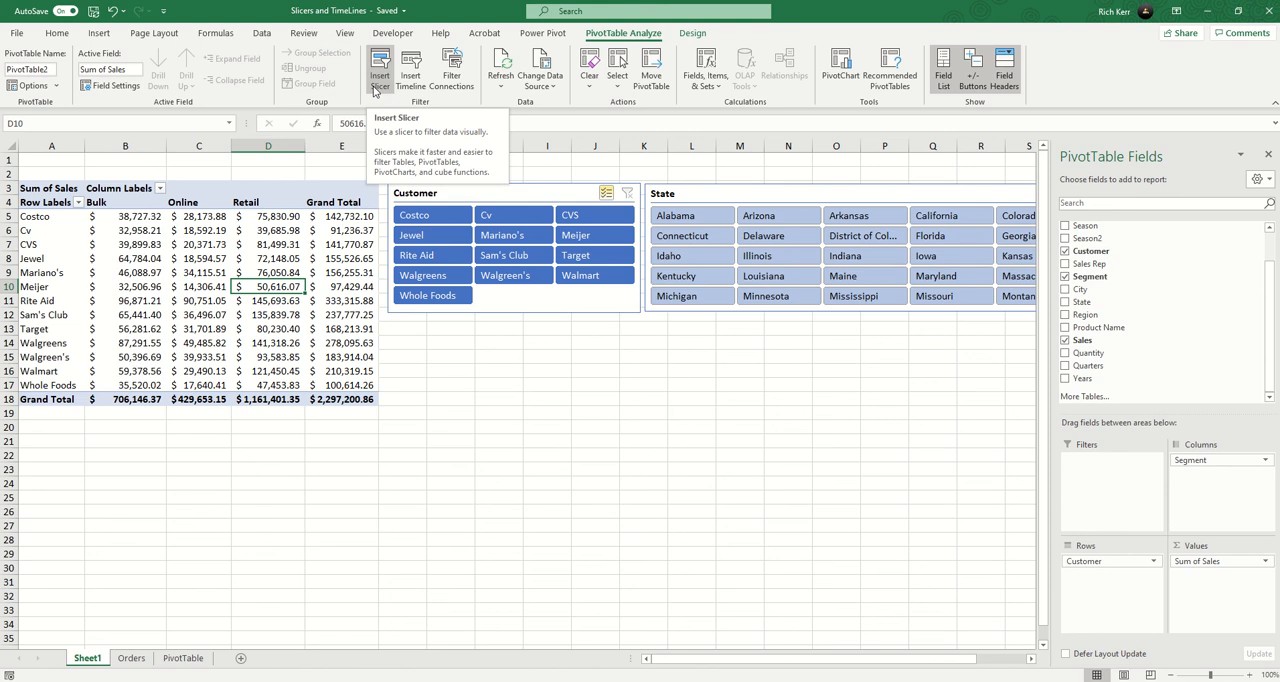
{"action": "left_click", "coordinate": [416, 80]}
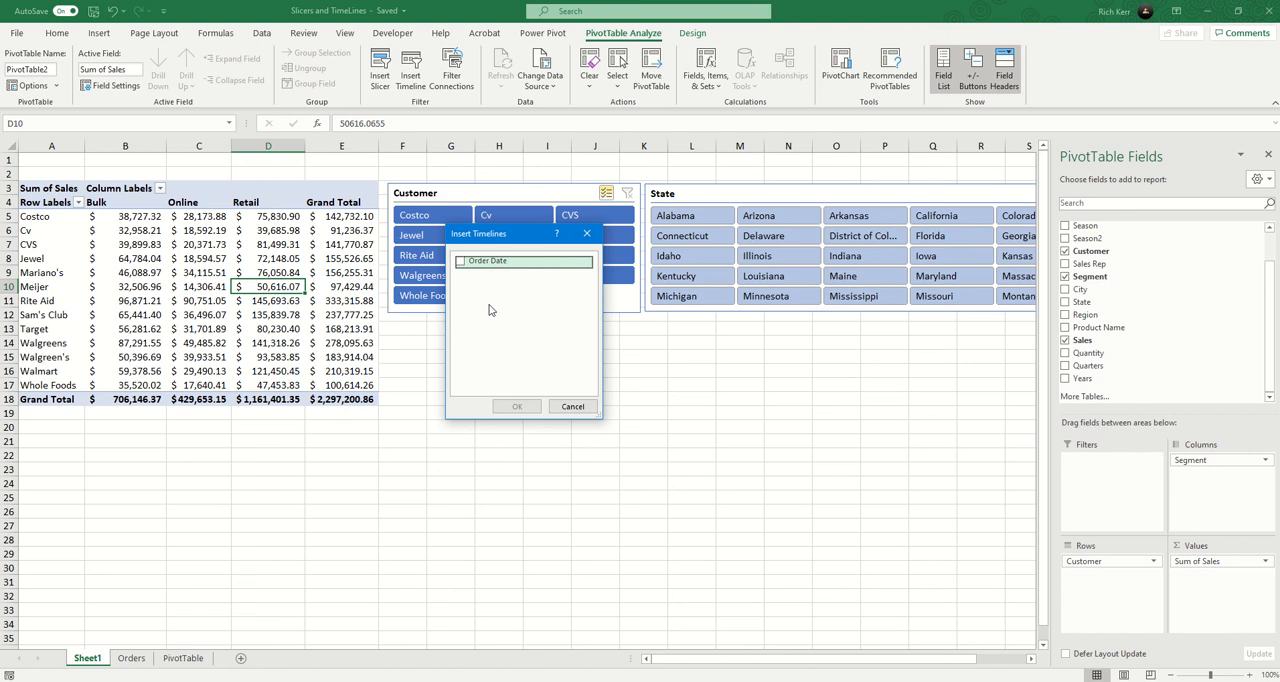
{"action": "left_click", "coordinate": [460, 262]}
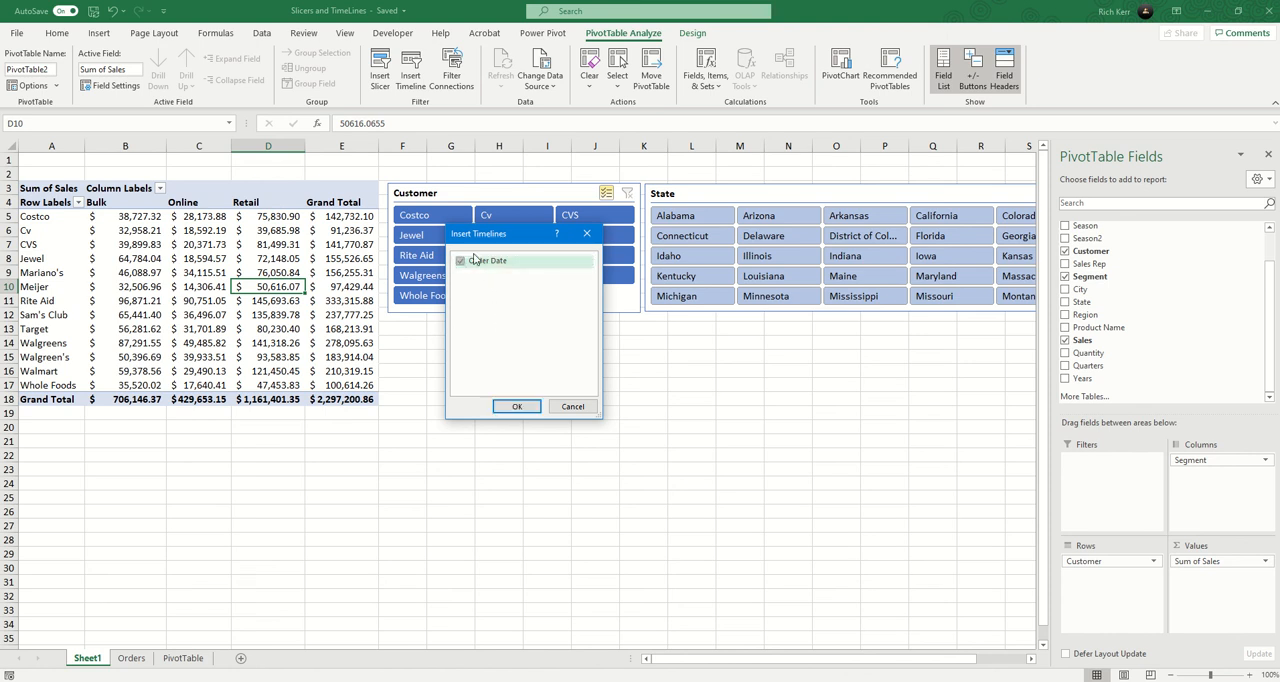
{"action": "left_click", "coordinate": [515, 406]}
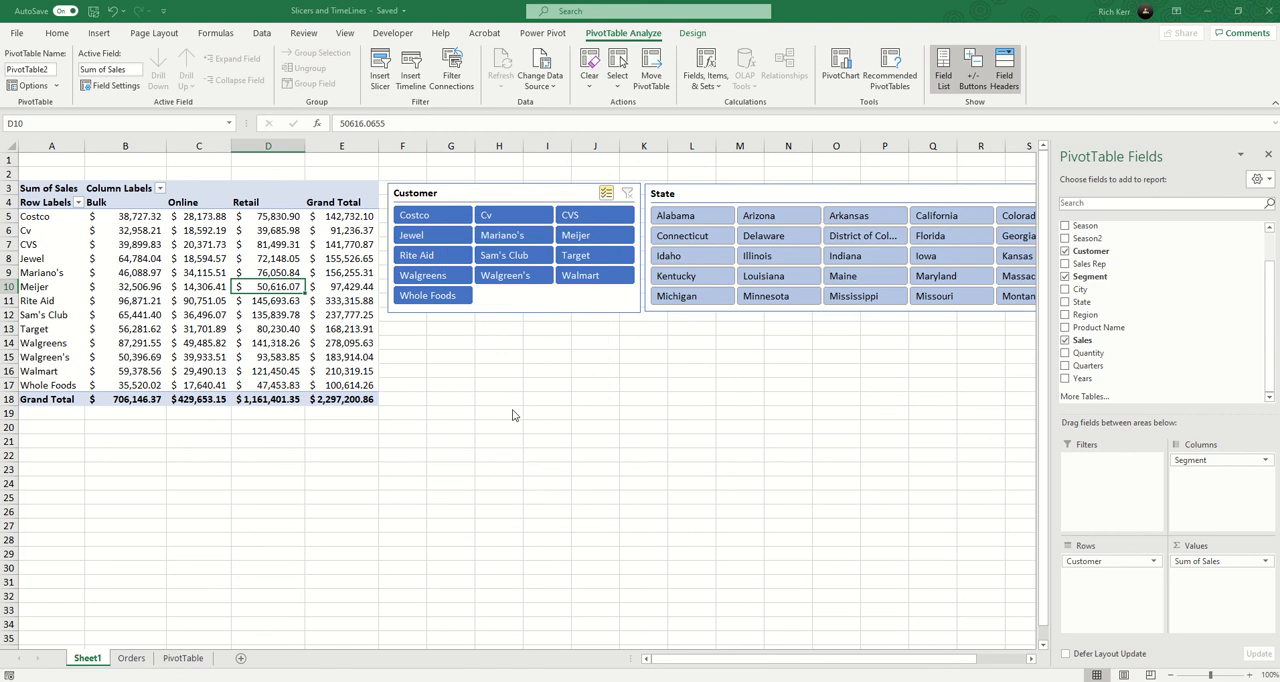
Place the Order Date timeline below the Customer slicer and widen it to about 6.48".
{"action": "left_click_drag", "start_coordinate": [521, 372], "coordinate": [507, 357]}
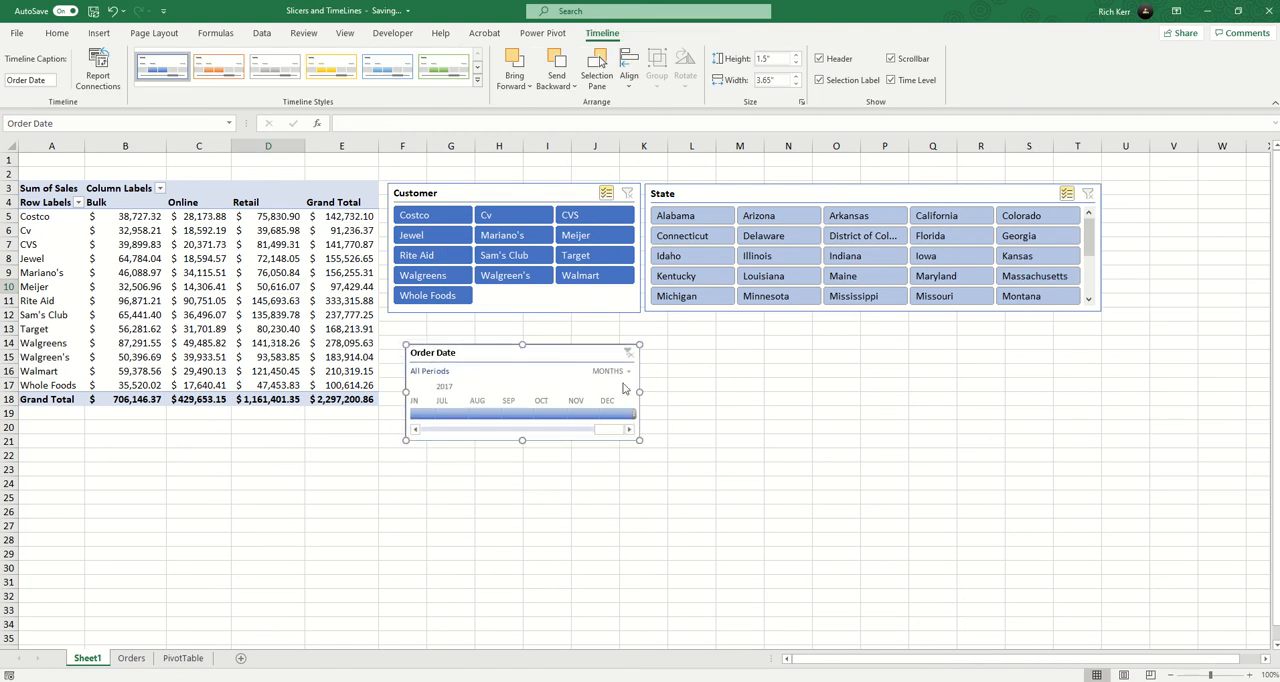
{"action": "left_click_drag", "start_coordinate": [640, 390], "coordinate": [821, 391]}
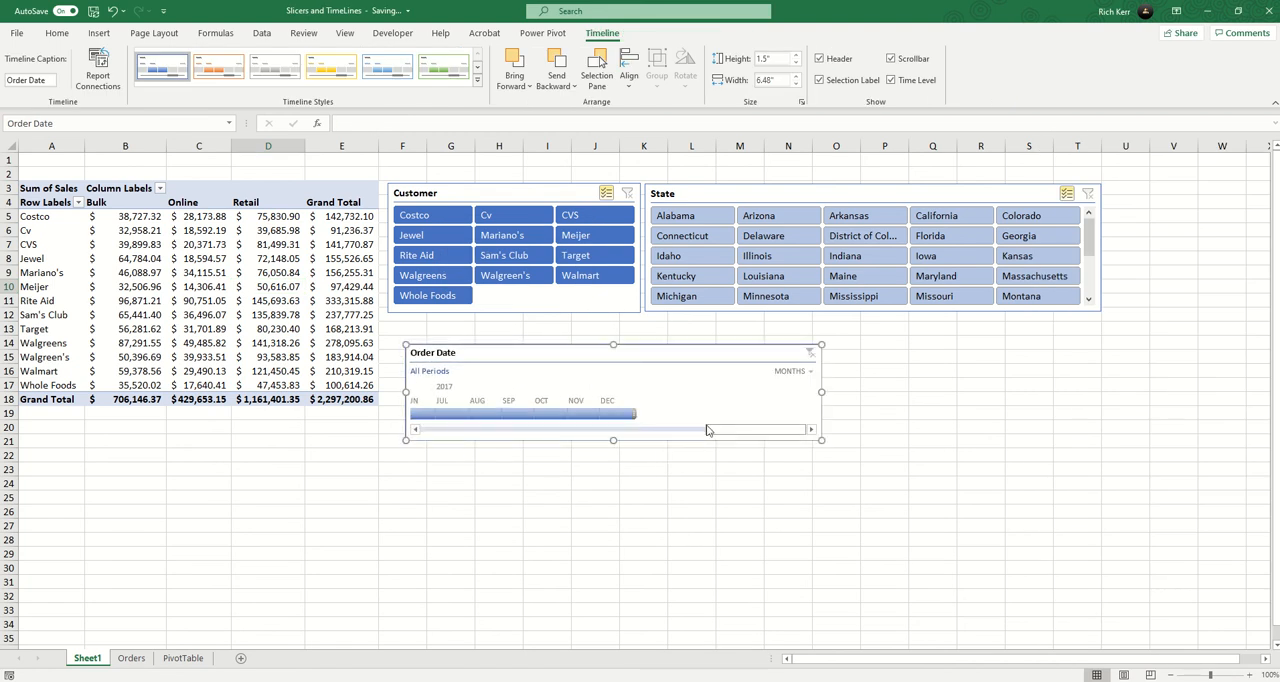
Filter the PivotTable by months with the timeline, extending September 2015 to September–November and changing the range to July–October 2015.
{"action": "left_click_drag", "start_coordinate": [708, 430], "coordinate": [424, 434]}
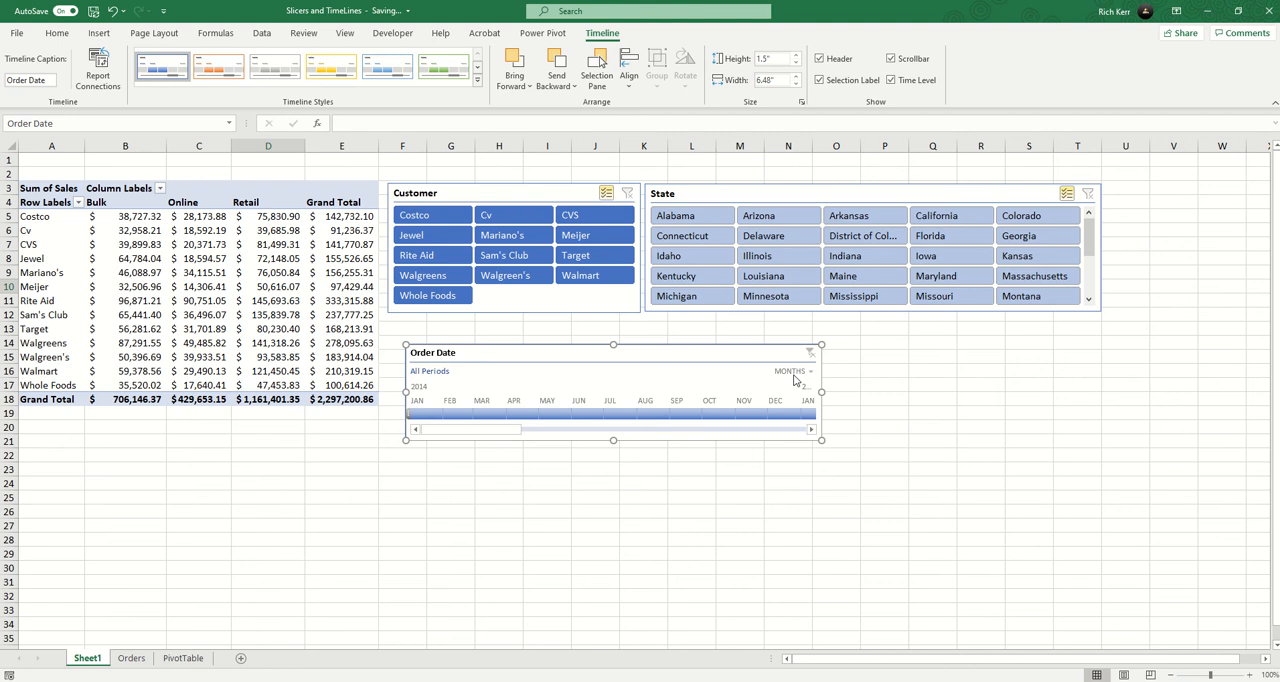
{"action": "left_click_drag", "start_coordinate": [513, 430], "coordinate": [554, 434]}
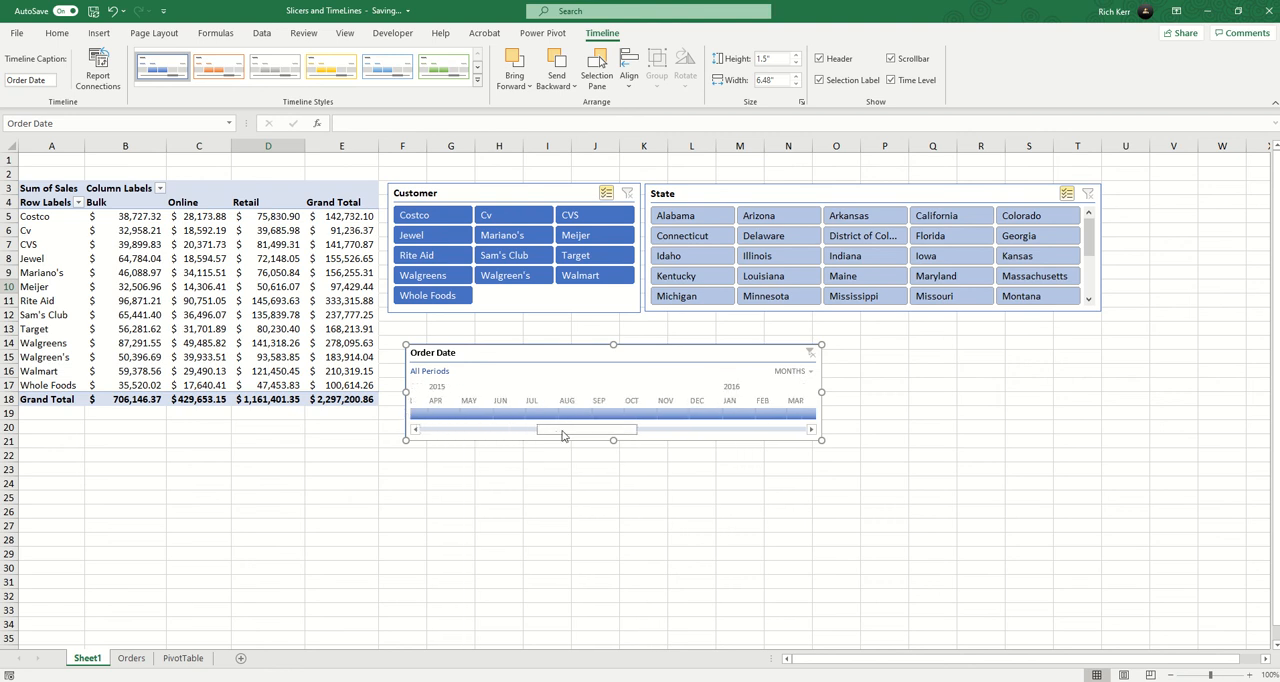
{"action": "left_click", "coordinate": [607, 413]}
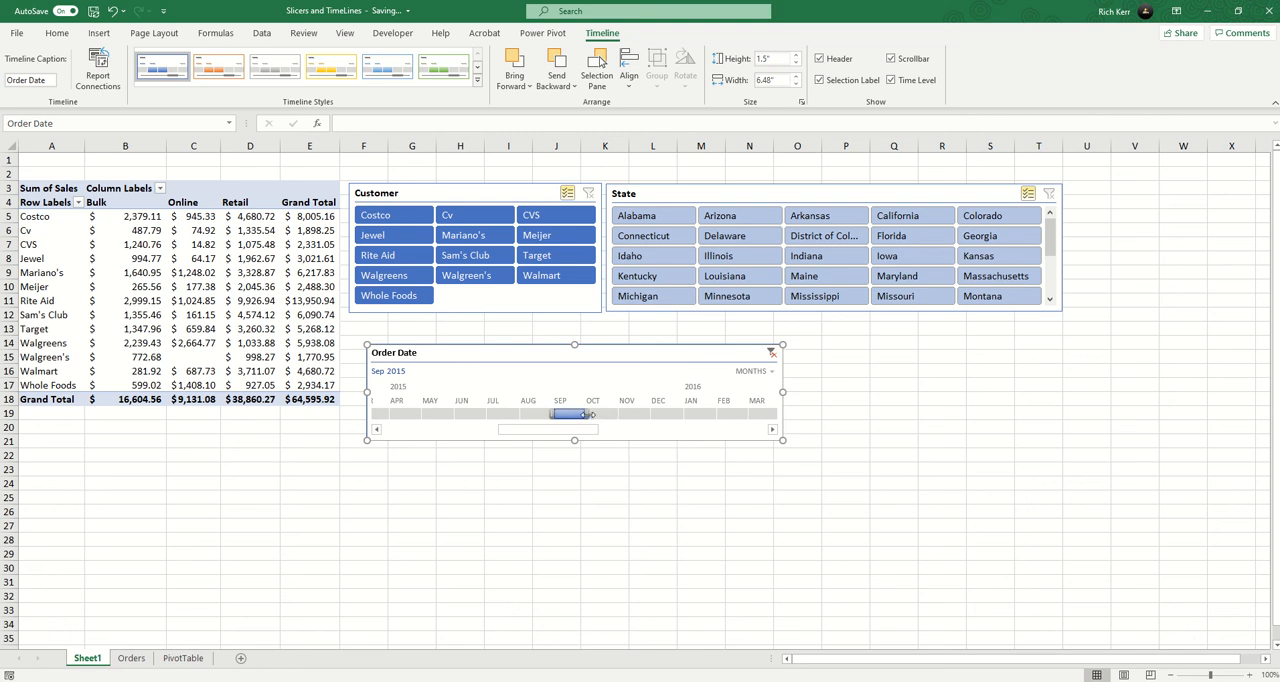
{"action": "left_click_drag", "start_coordinate": [590, 413], "coordinate": [651, 413]}
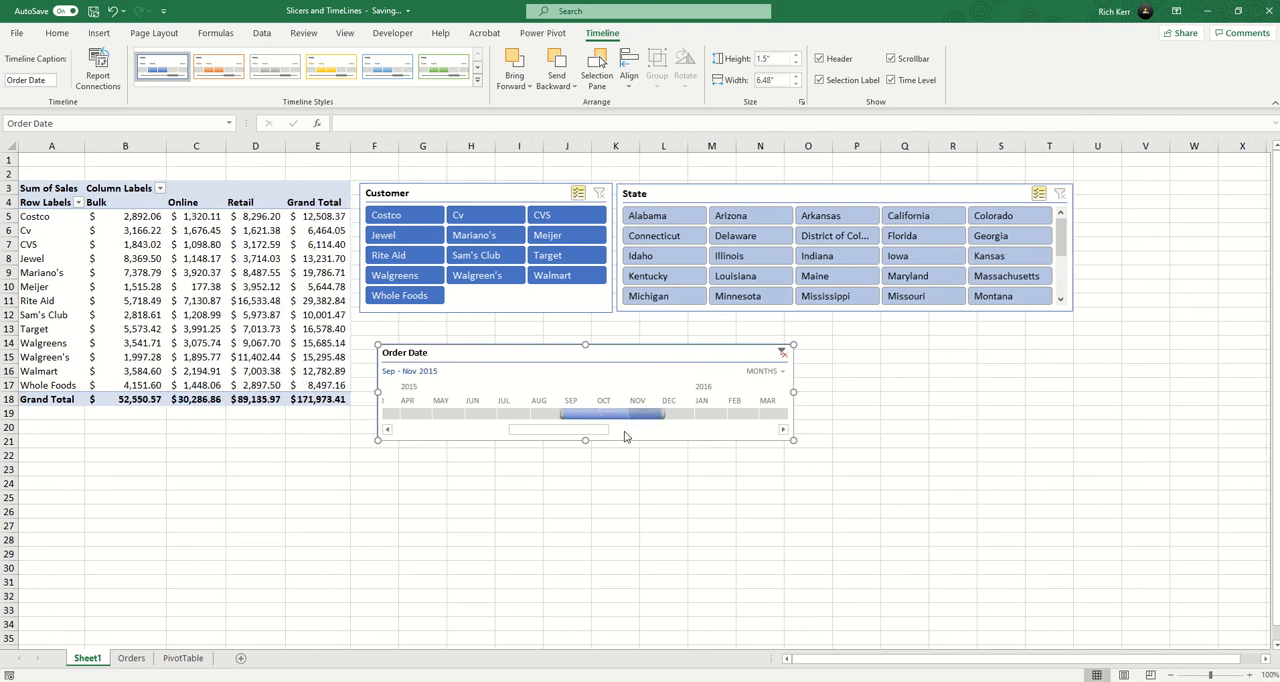
{"action": "left_click_drag", "start_coordinate": [575, 421], "coordinate": [631, 419]}
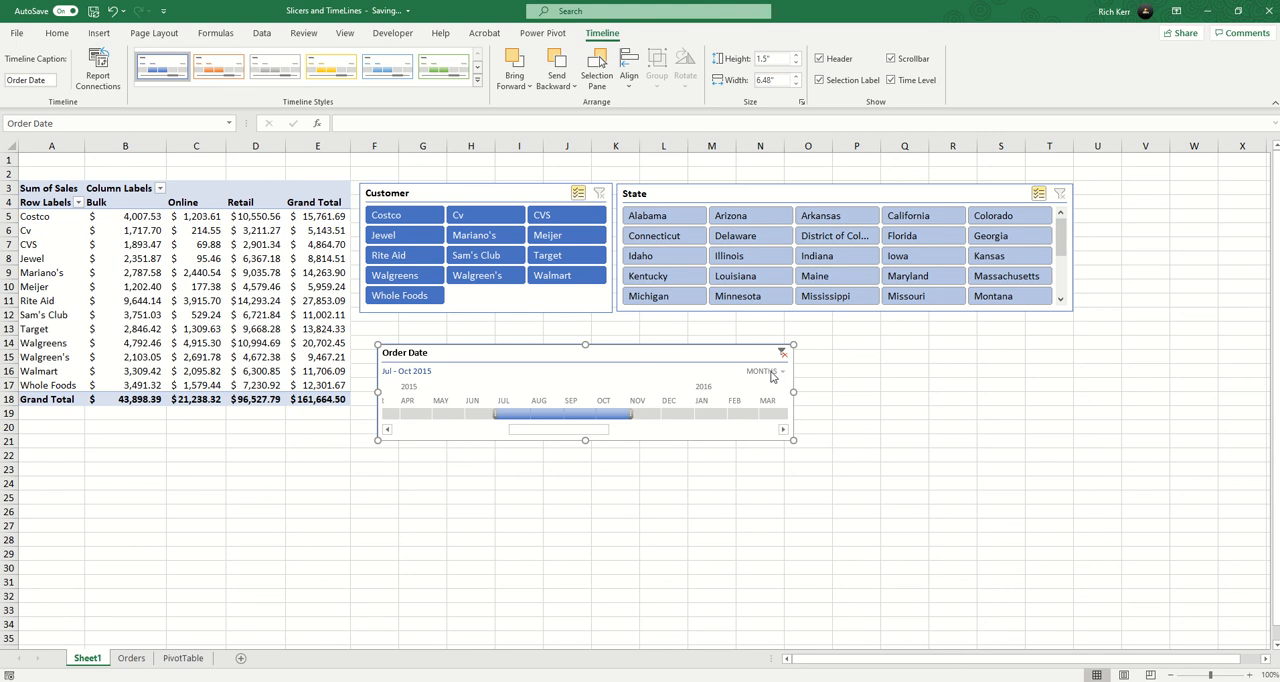
Switch the timeline to quarters and filter to Q1 2016, replacing that with the range Q3 2014 to Q3 2015.
{"action": "left_click", "coordinate": [771, 374]}
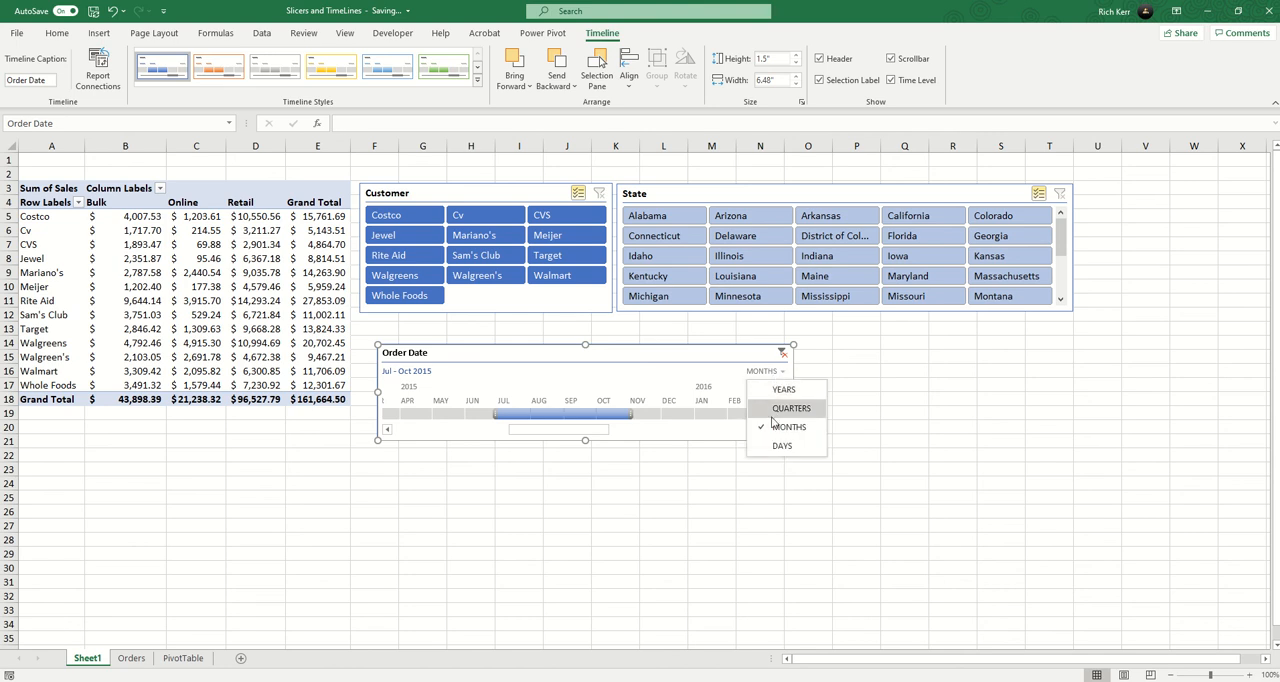
{"action": "left_click", "coordinate": [772, 409]}
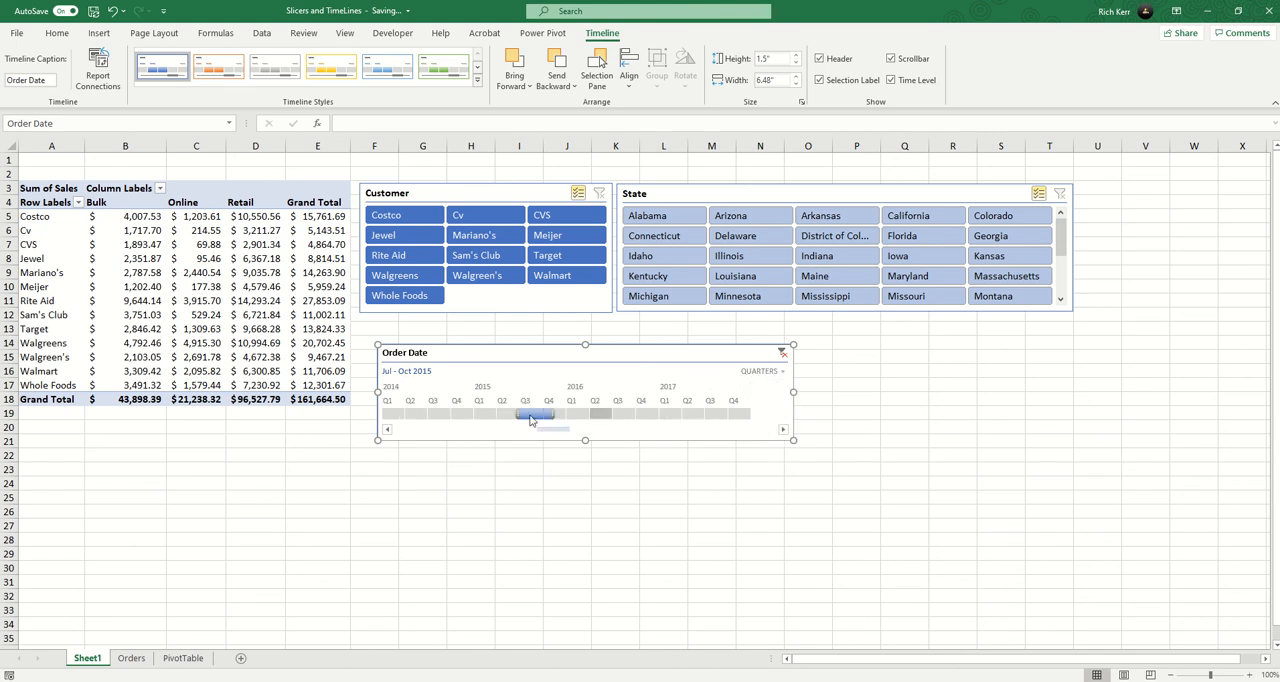
{"action": "left_click_drag", "start_coordinate": [533, 418], "coordinate": [576, 422]}
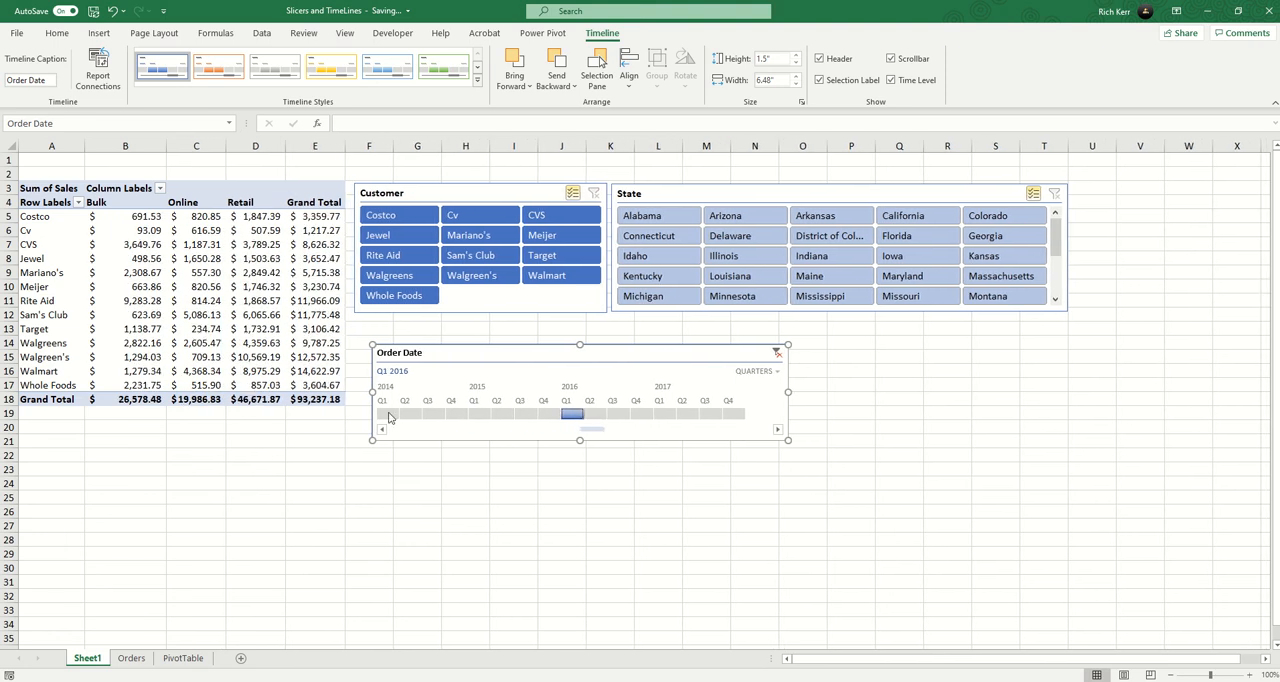
{"action": "left_click", "coordinate": [436, 414]}
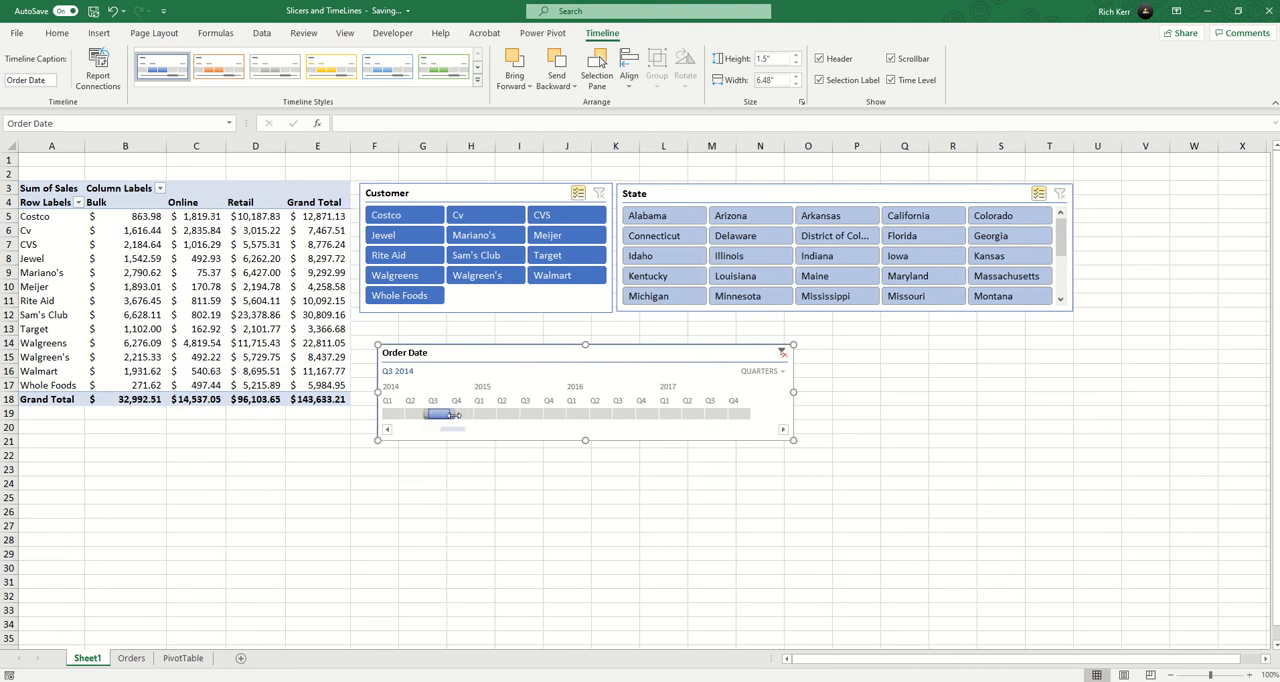
{"action": "left_click_drag", "start_coordinate": [454, 414], "coordinate": [546, 414]}
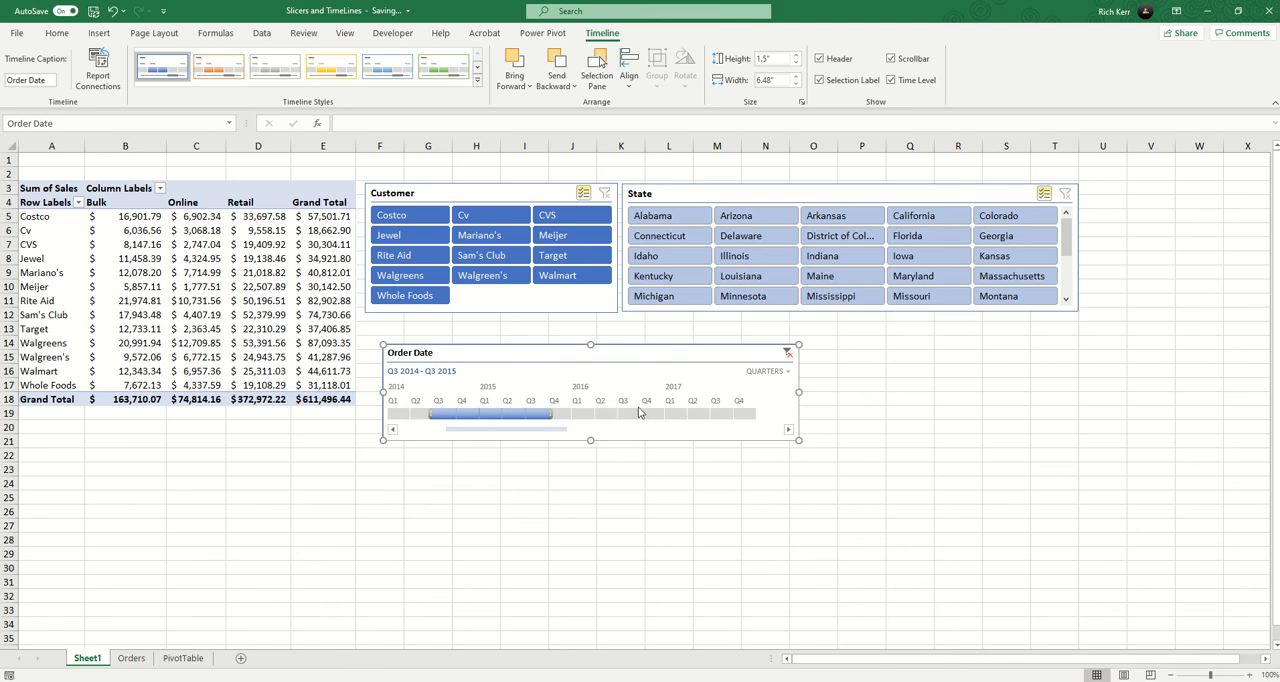
Filter the PivotTable to 2015–2016 with the timeline set to years, and clear that filter again.
{"action": "left_click", "coordinate": [763, 374]}
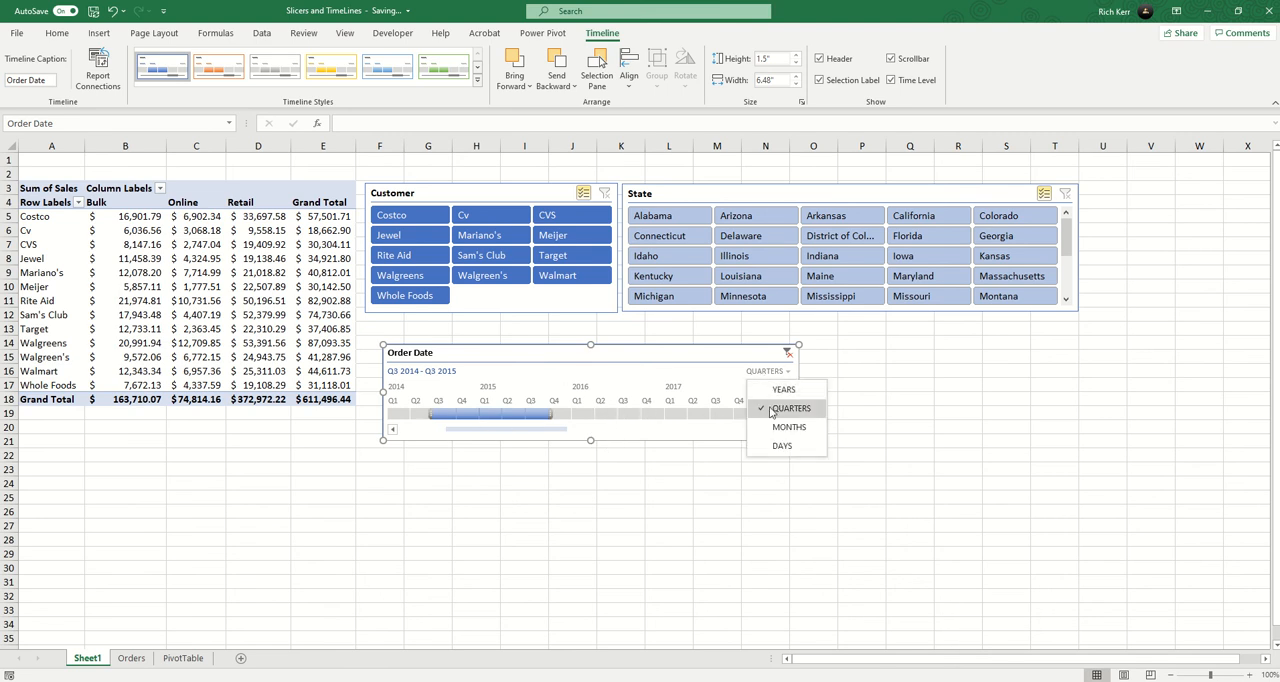
{"action": "left_click", "coordinate": [779, 390]}
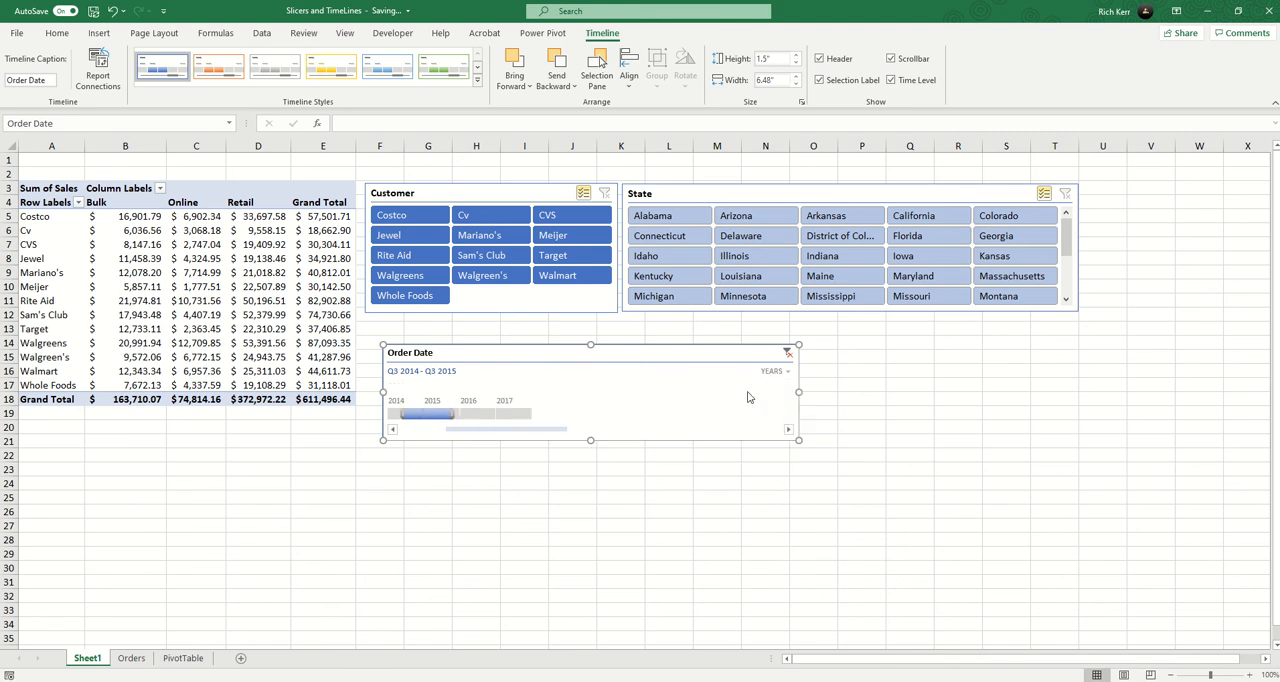
{"action": "left_click", "coordinate": [472, 413]}
{"action": "left_click", "coordinate": [452, 413]}
{"action": "left_click_drag", "start_coordinate": [462, 413], "coordinate": [497, 413]}
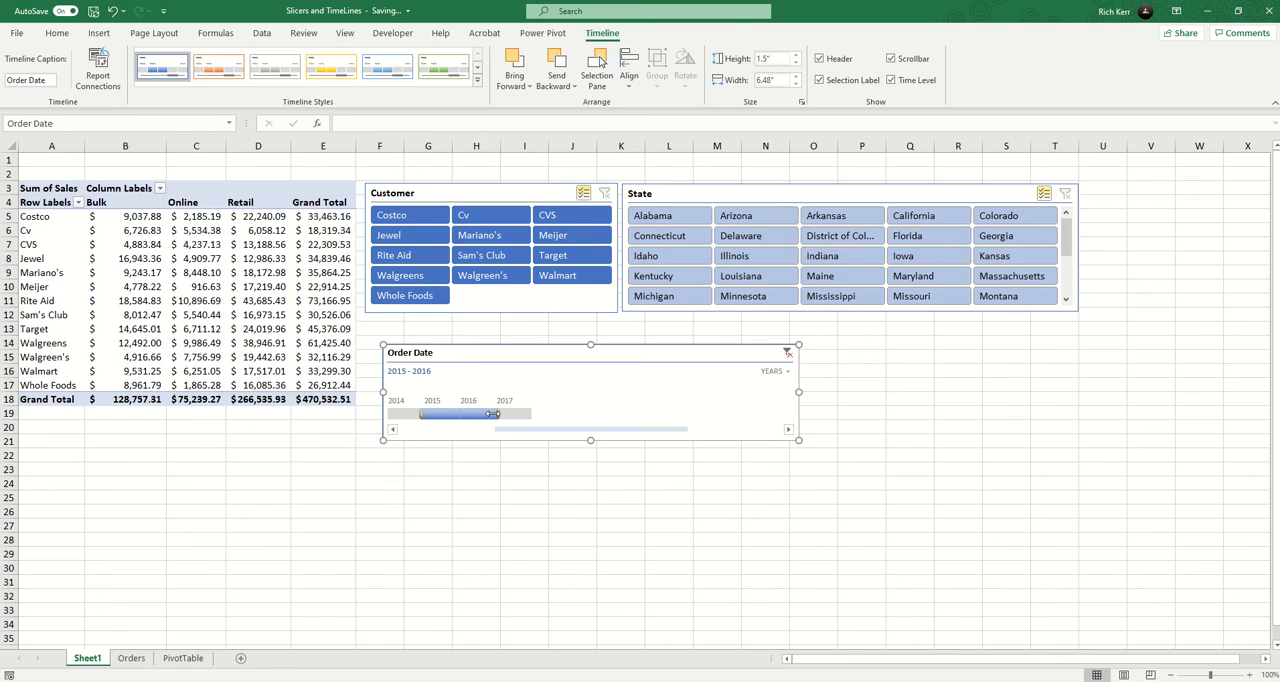
{"action": "left_click", "coordinate": [801, 353]}
Filter the PivotTable to August 1–7, 2015 with the timeline set to days, and clear that filter again.
{"action": "left_click", "coordinate": [793, 371]}
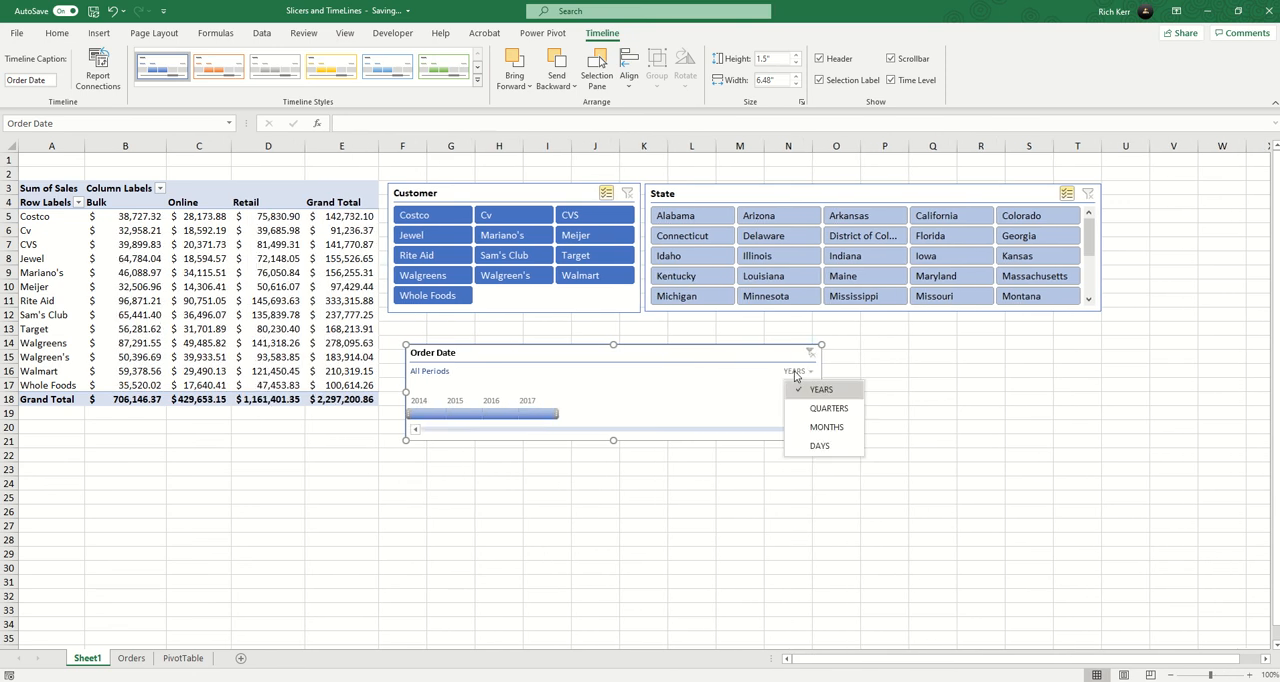
{"action": "left_click", "coordinate": [820, 446]}
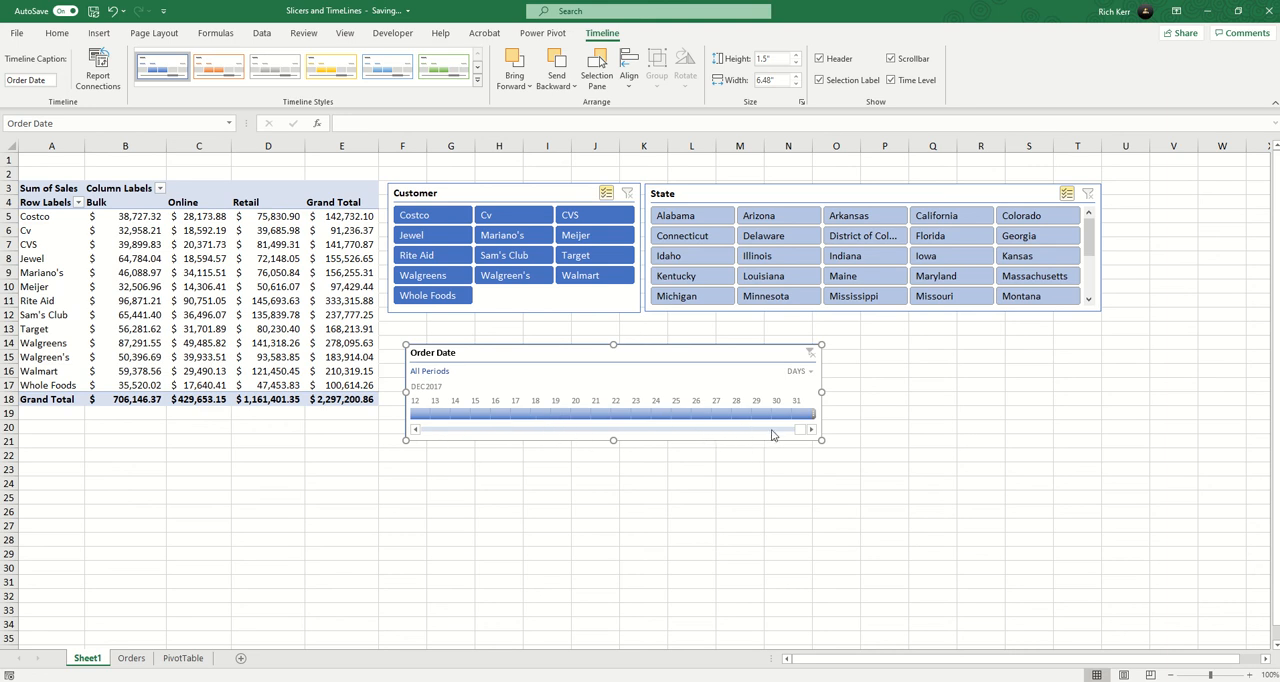
{"action": "left_click_drag", "start_coordinate": [801, 432], "coordinate": [577, 432]}
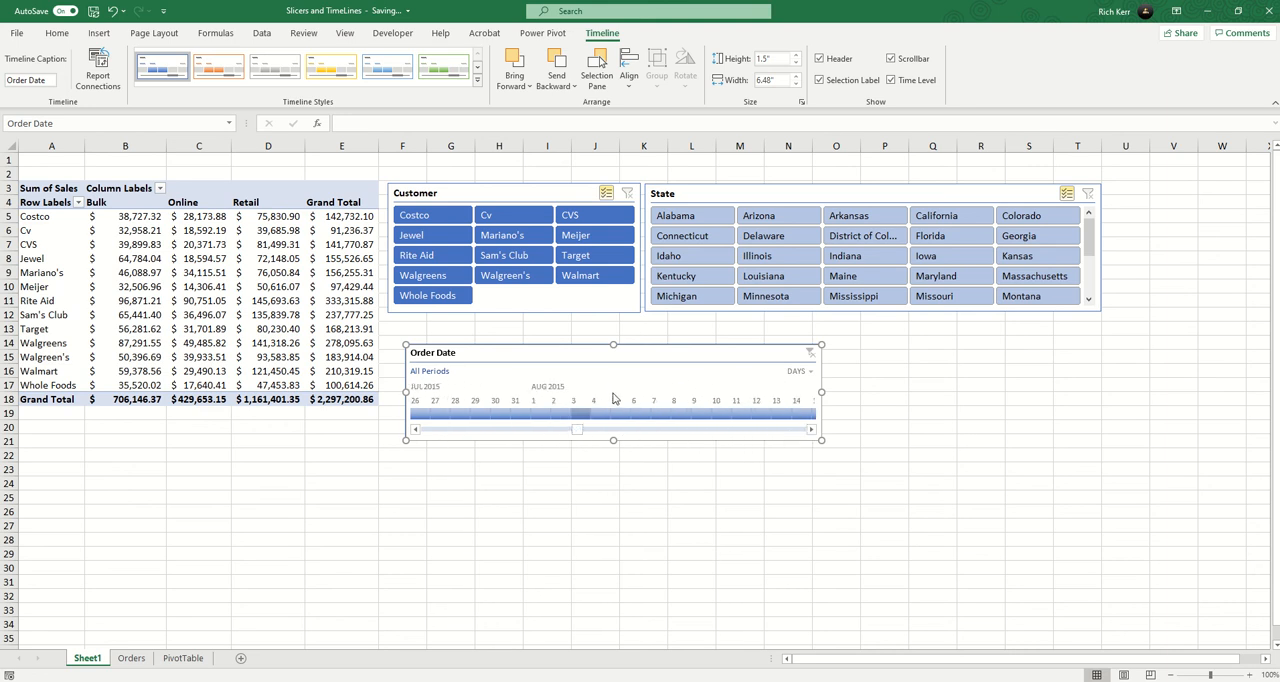
{"action": "left_click", "coordinate": [533, 413]}
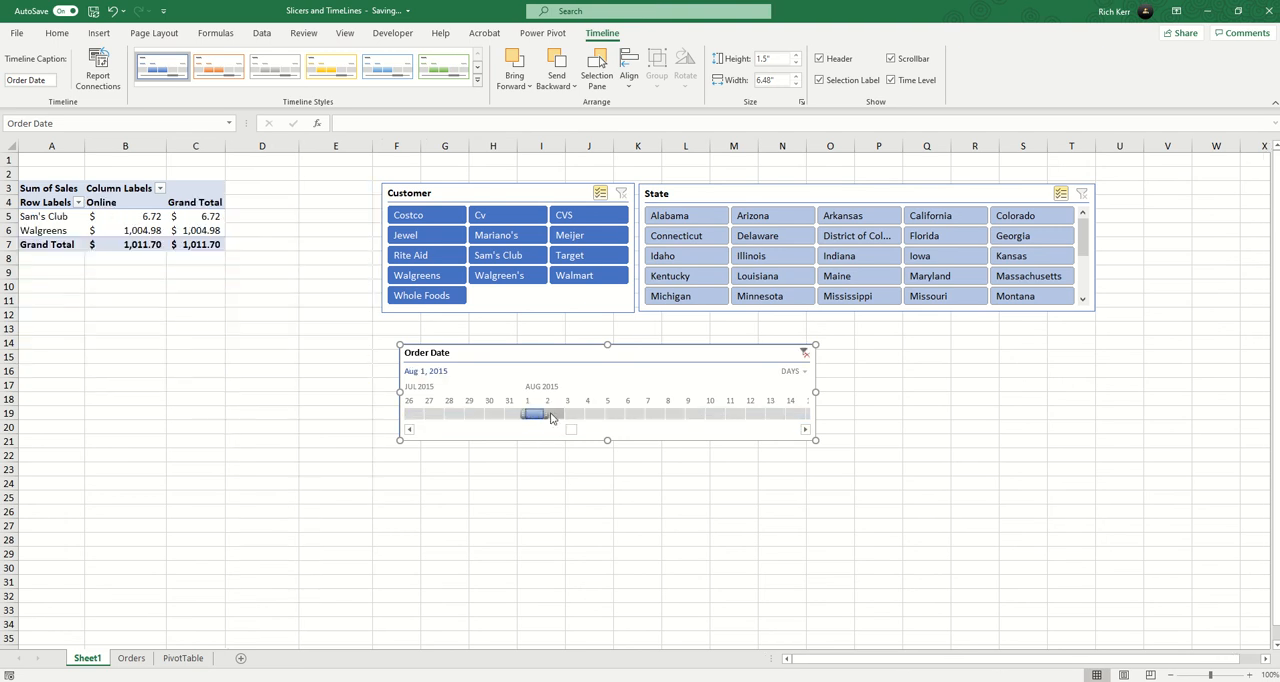
{"action": "left_click_drag", "start_coordinate": [548, 414], "coordinate": [660, 415]}
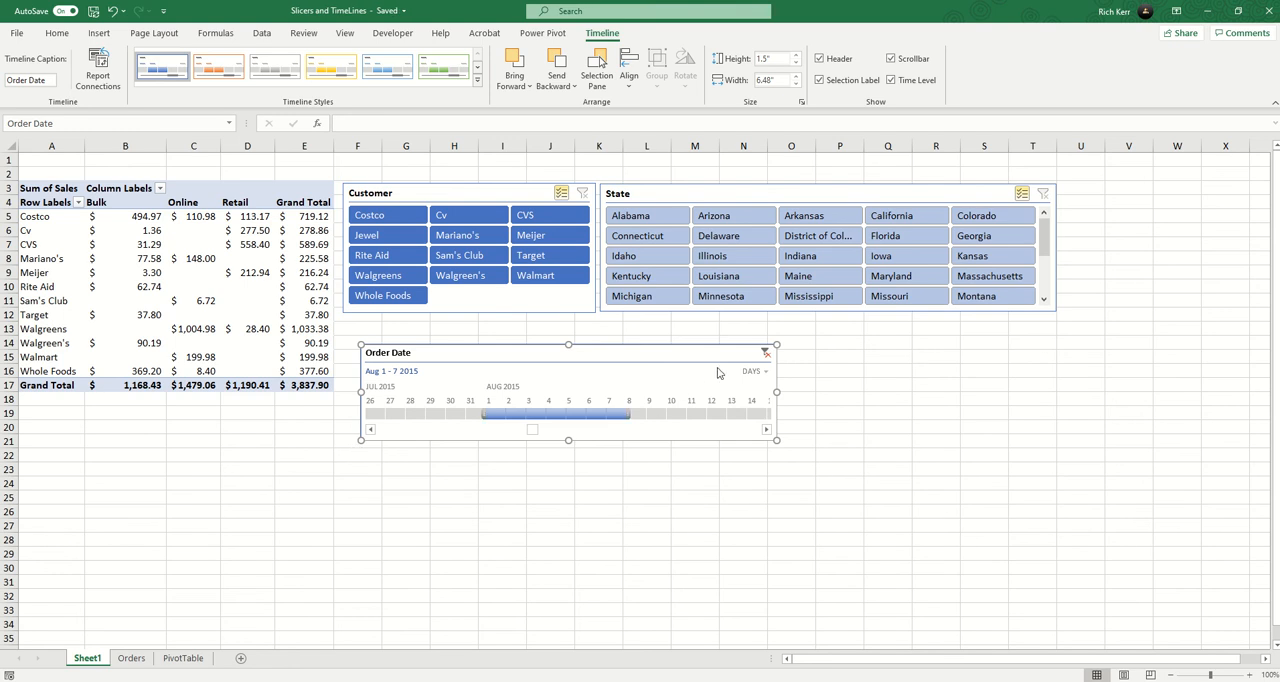
{"action": "left_click", "coordinate": [767, 353]}
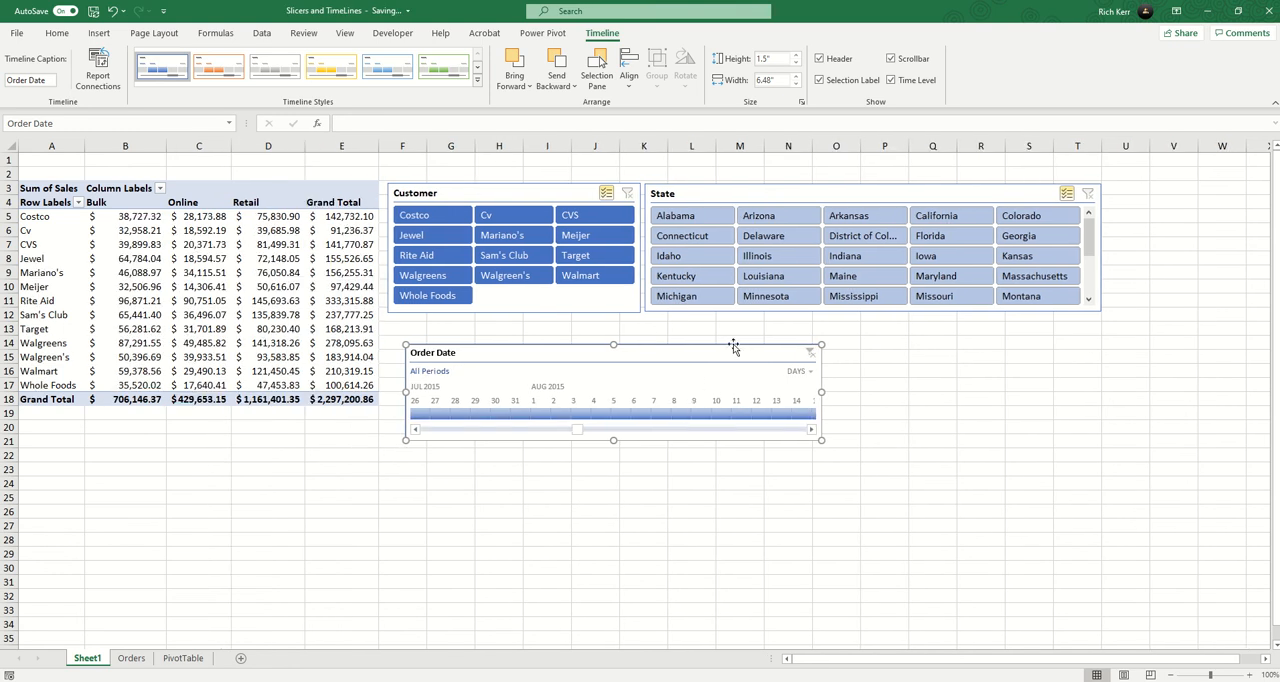
Apply the dark orange slicer style to the State slicer.
{"action": "left_click", "coordinate": [780, 197]}
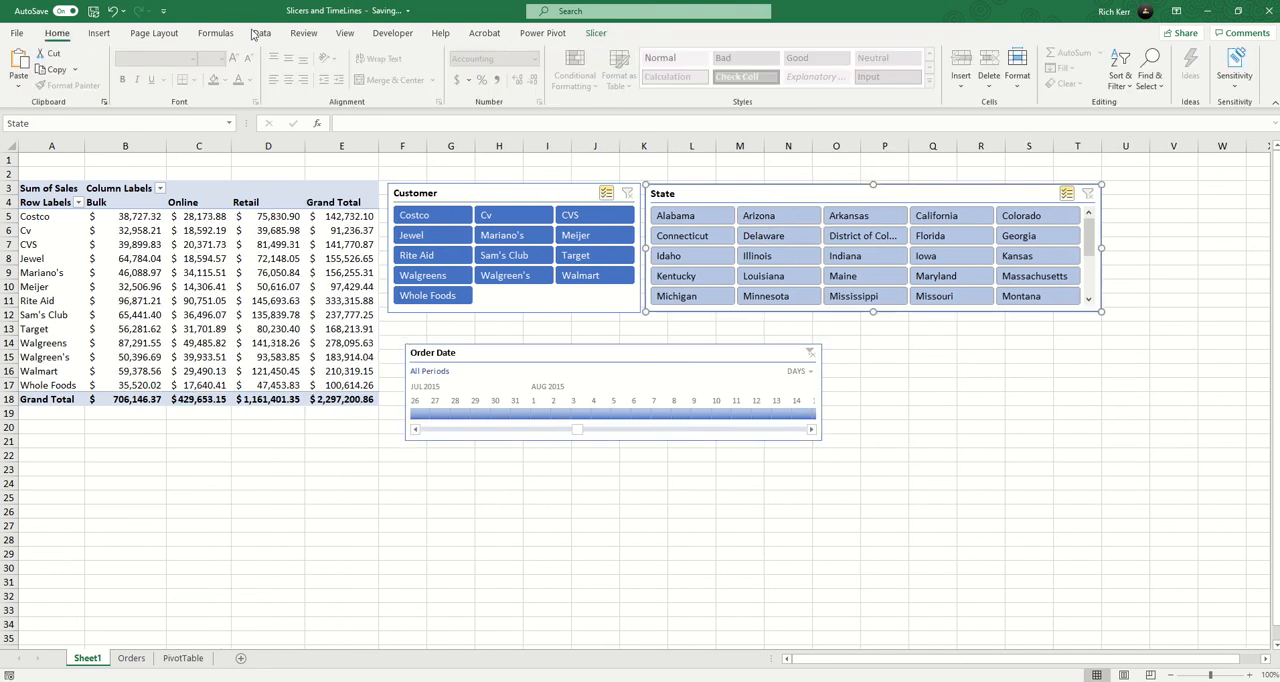
{"action": "left_click", "coordinate": [595, 33]}
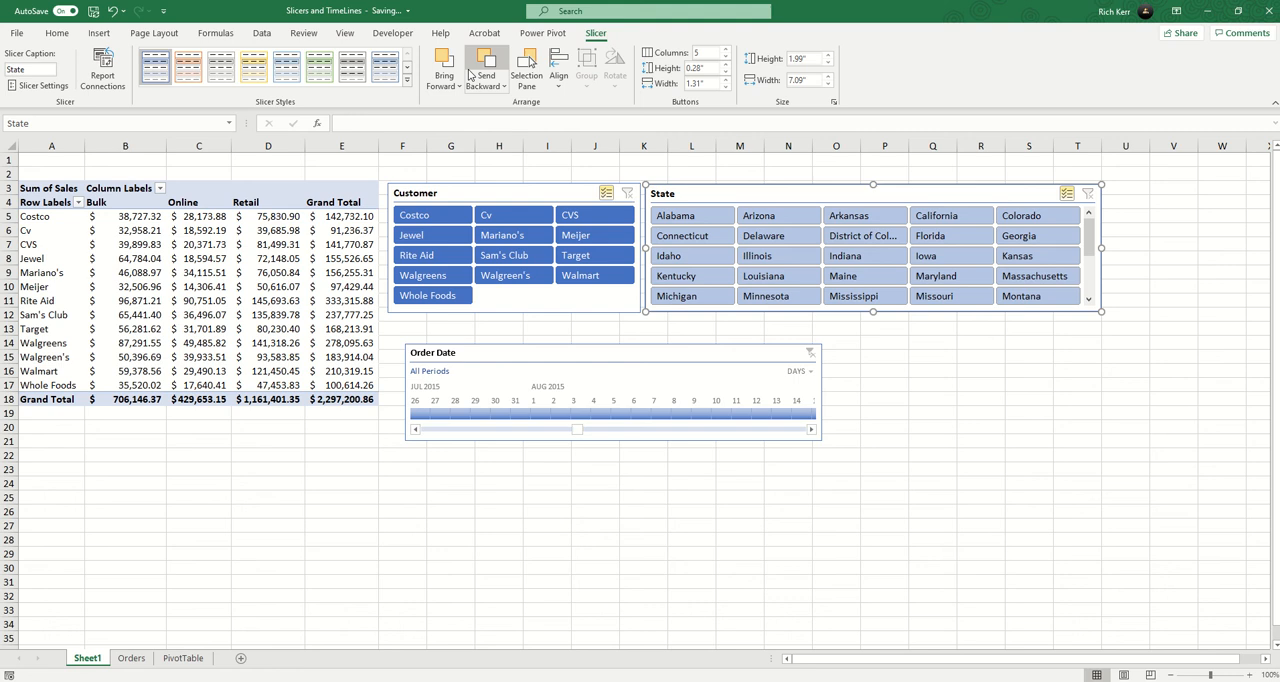
{"action": "left_click", "coordinate": [407, 90]}
{"action": "left_click", "coordinate": [188, 146]}
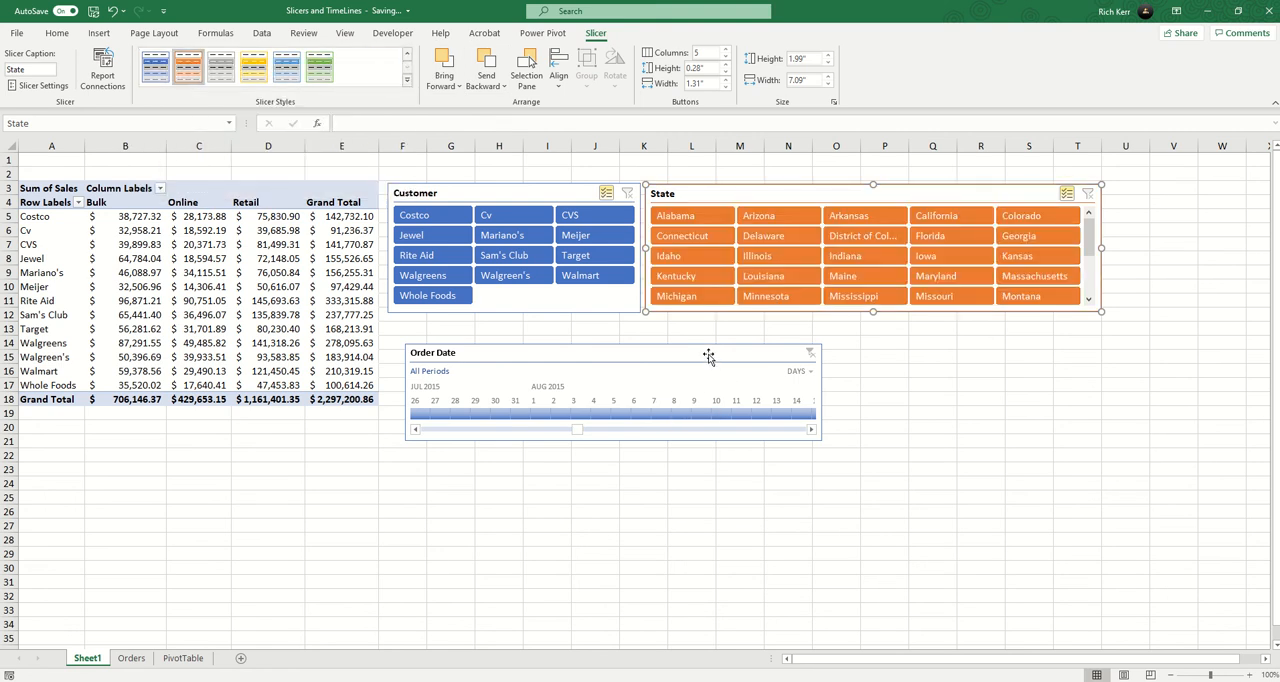
Move the Order Date timeline up beneath the Customer slicer, aligned with its edge, and restyle it in dark green after trying dark blue.
{"action": "left_click_drag", "start_coordinate": [708, 357], "coordinate": [692, 340]}
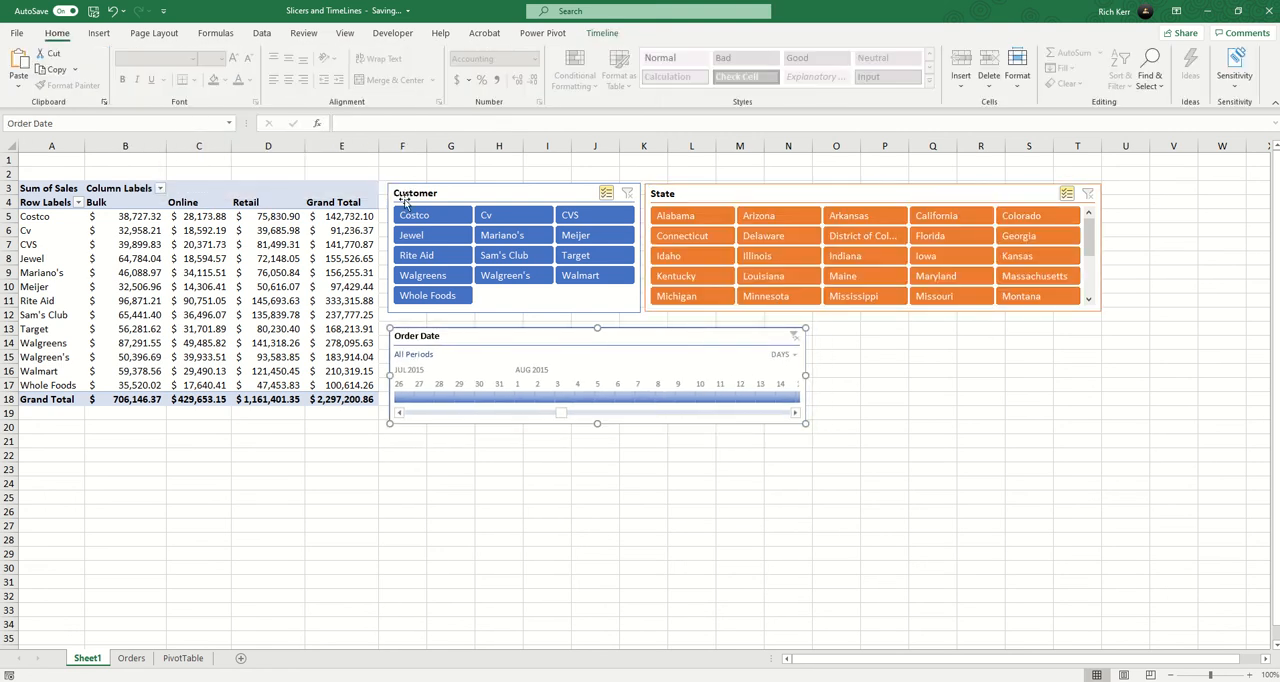
{"action": "left_click", "coordinate": [598, 34]}
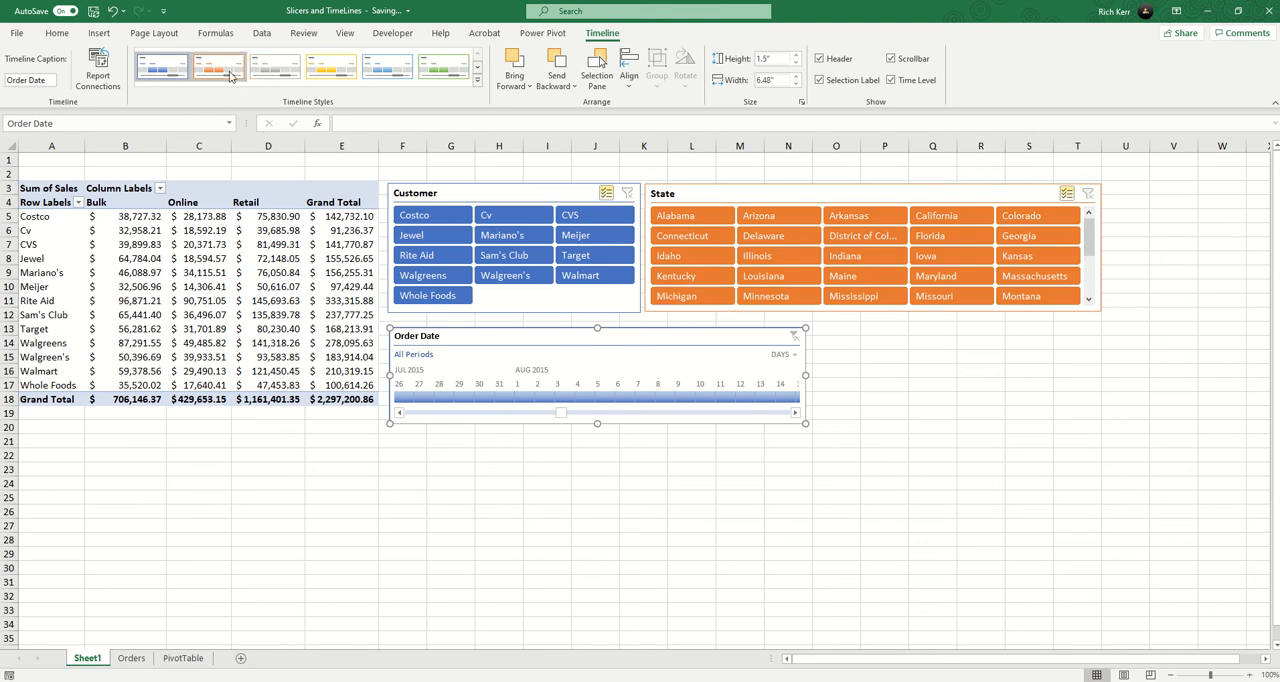
{"action": "left_click", "coordinate": [477, 80]}
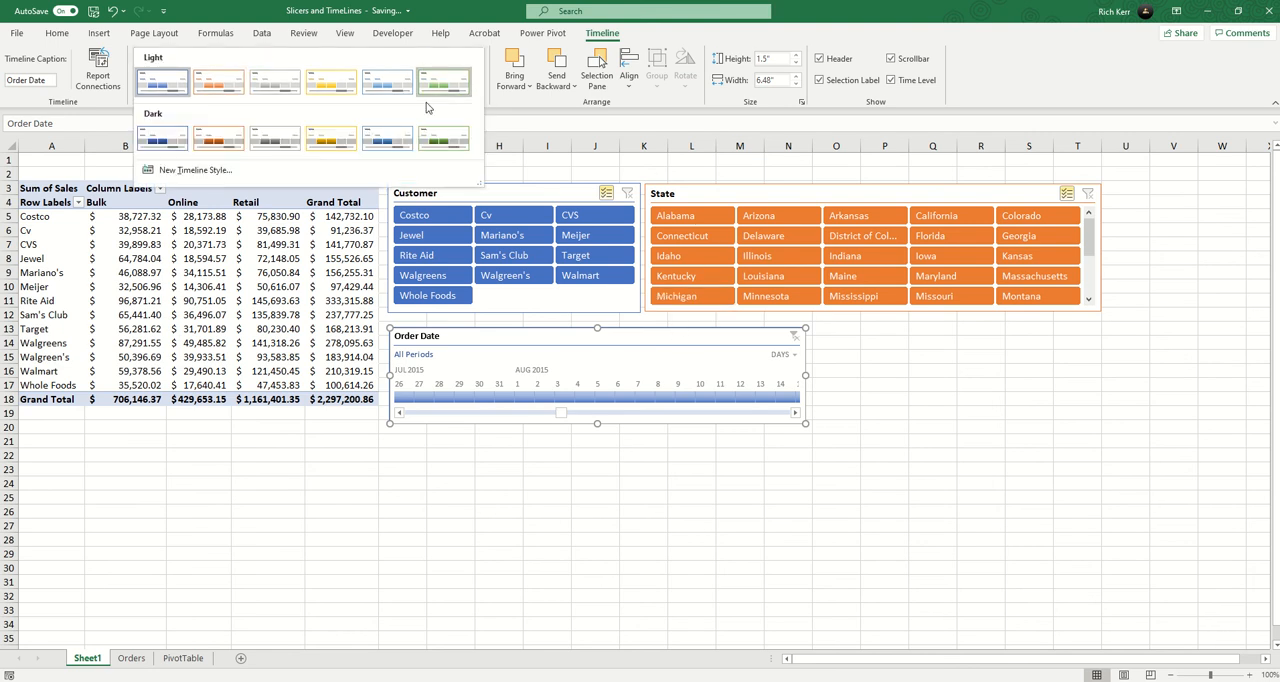
{"action": "left_click", "coordinate": [382, 140]}
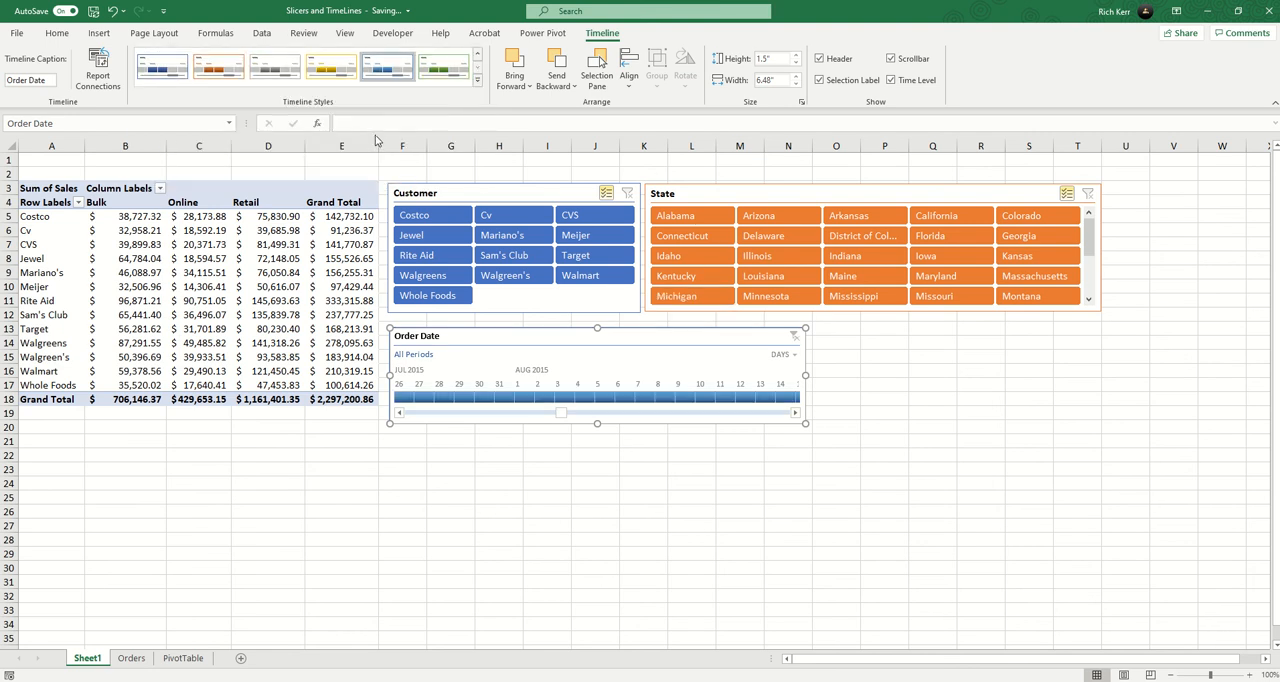
{"action": "left_click", "coordinate": [477, 84]}
{"action": "left_click", "coordinate": [440, 140]}
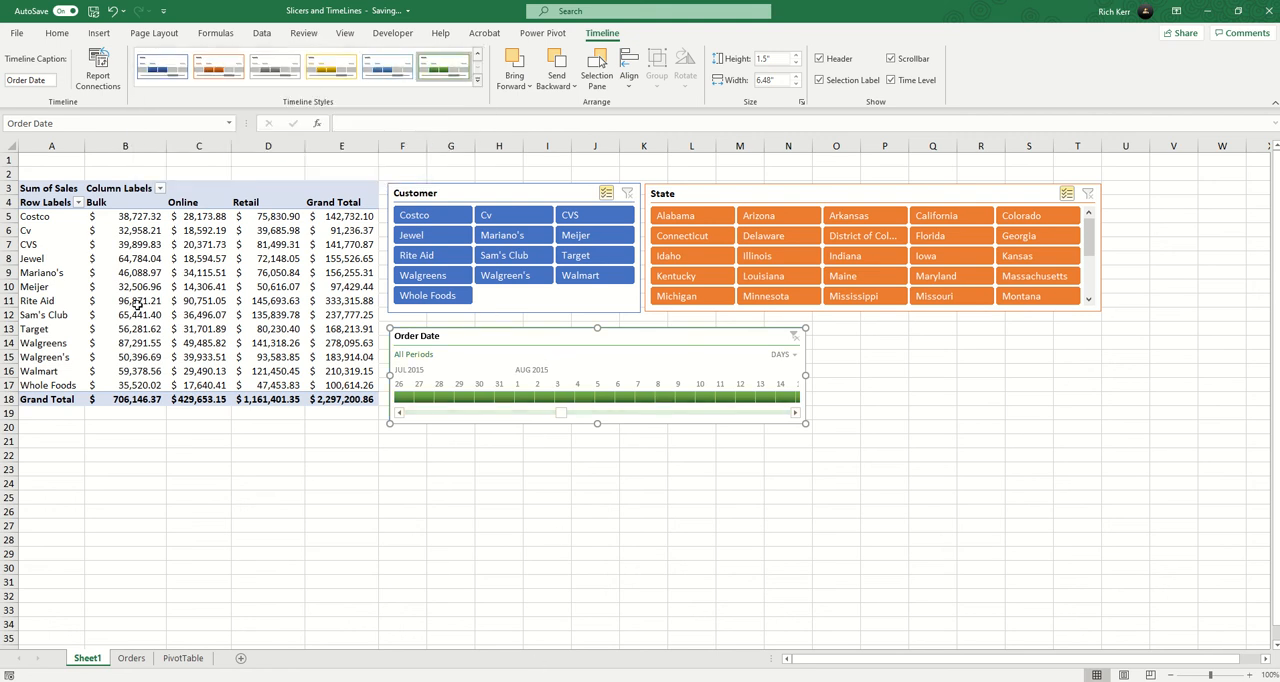
{"action": "mouse_move", "coordinate": [148, 314]}
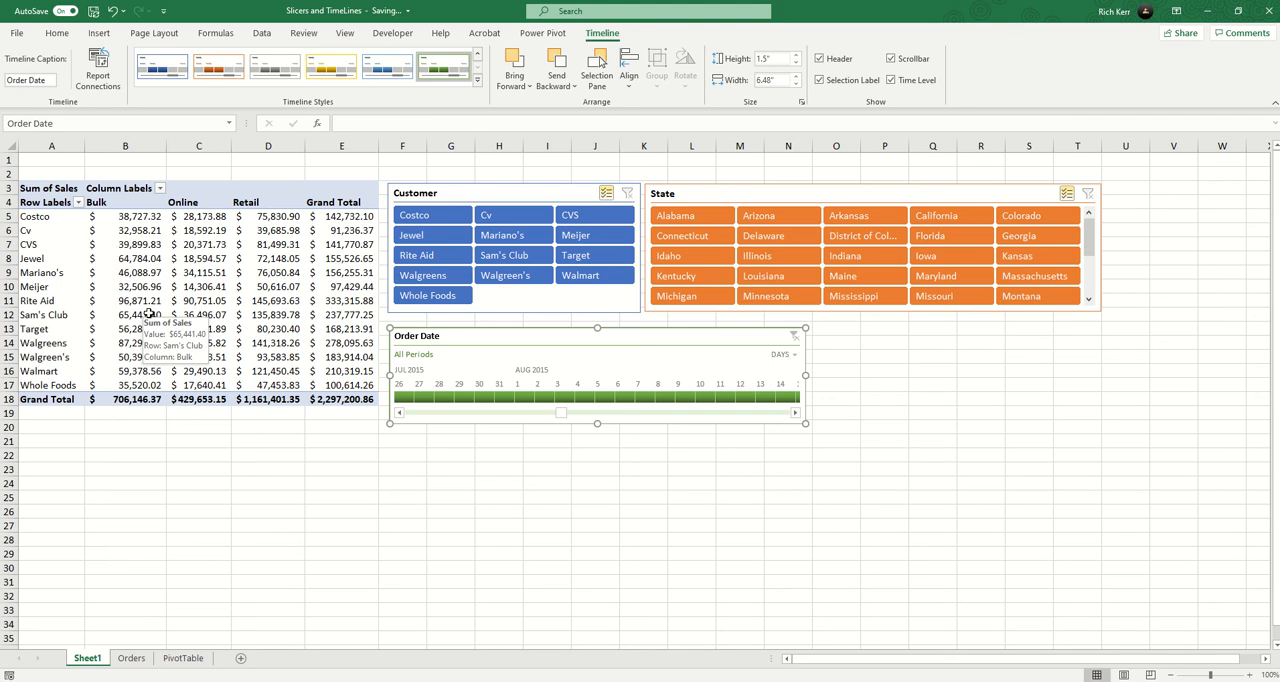